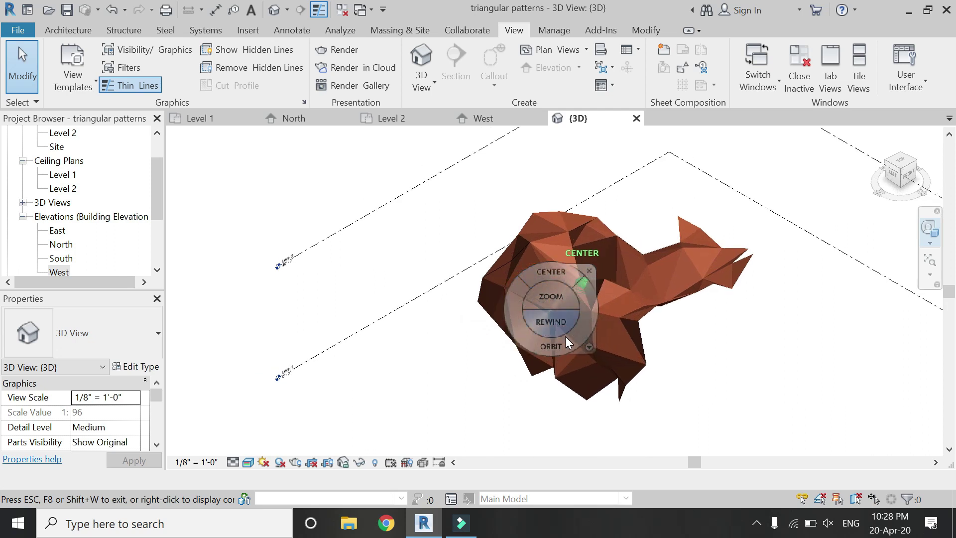
pyautogui.moveTo(562, 342); pyautogui.dragTo(368, 344)
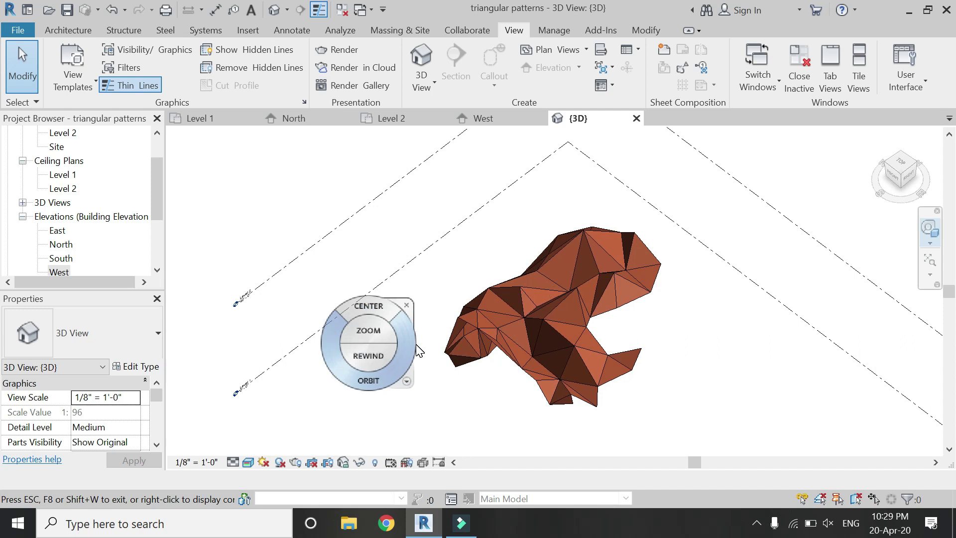
pyautogui.press('Escape')
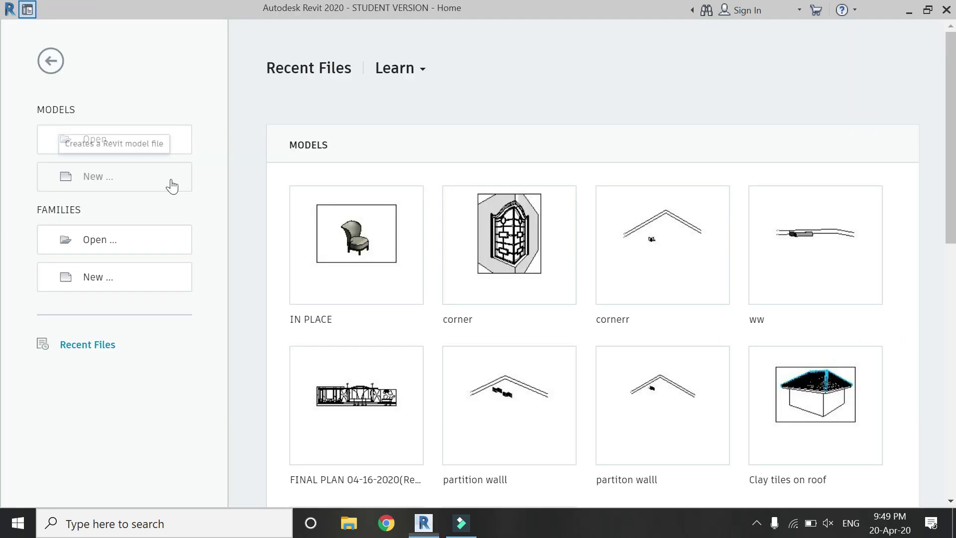
# - Create a new project, picking a different template file from the template list
pyautogui.click(171, 180)
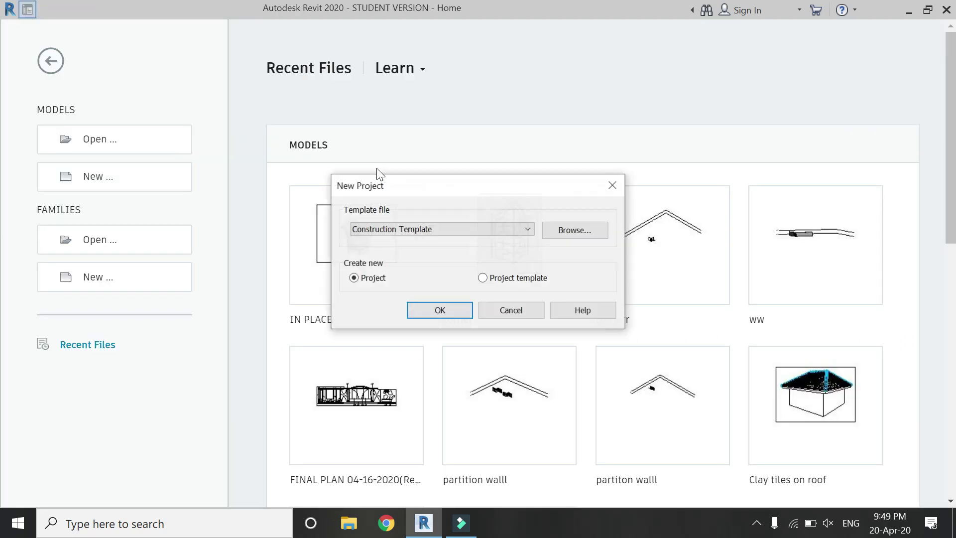
pyautogui.click(438, 227)
pyautogui.click(436, 260)
pyautogui.click(439, 310)
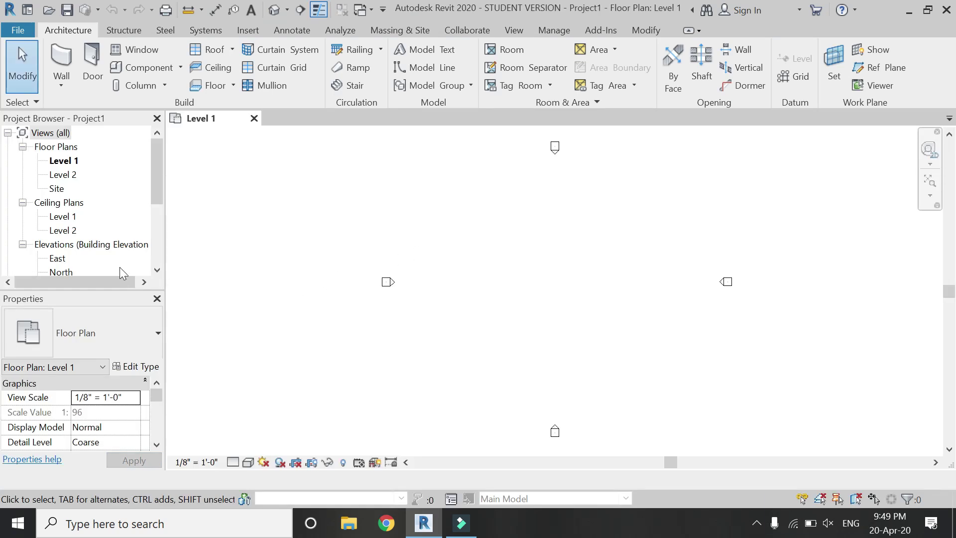
# - Open the North elevation and set the elevation of Level 2 to 40'
pyautogui.scroll(-2, 74, 224)
pyautogui.doubleClick(62, 217)
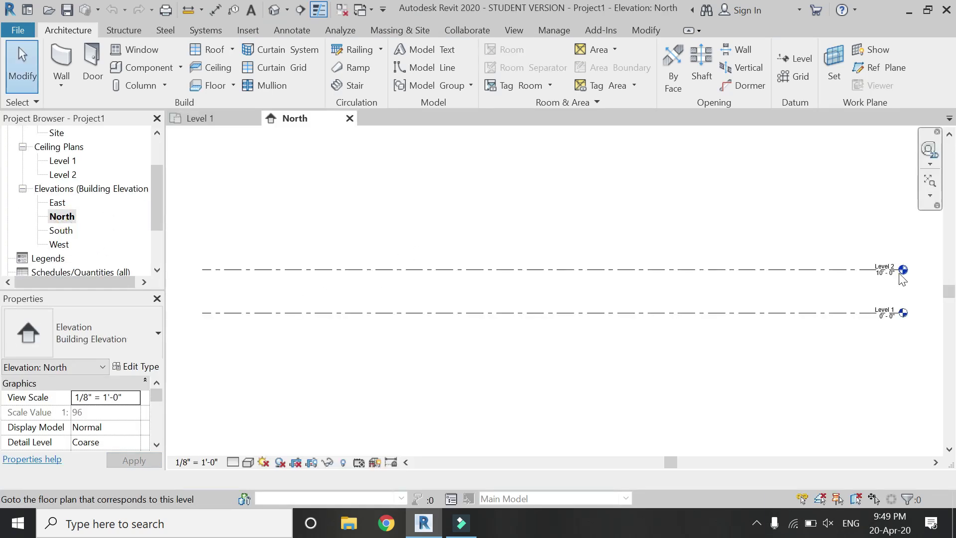
pyautogui.scroll(3, 901, 280)
pyautogui.click(846, 289)
pyautogui.click(848, 291)
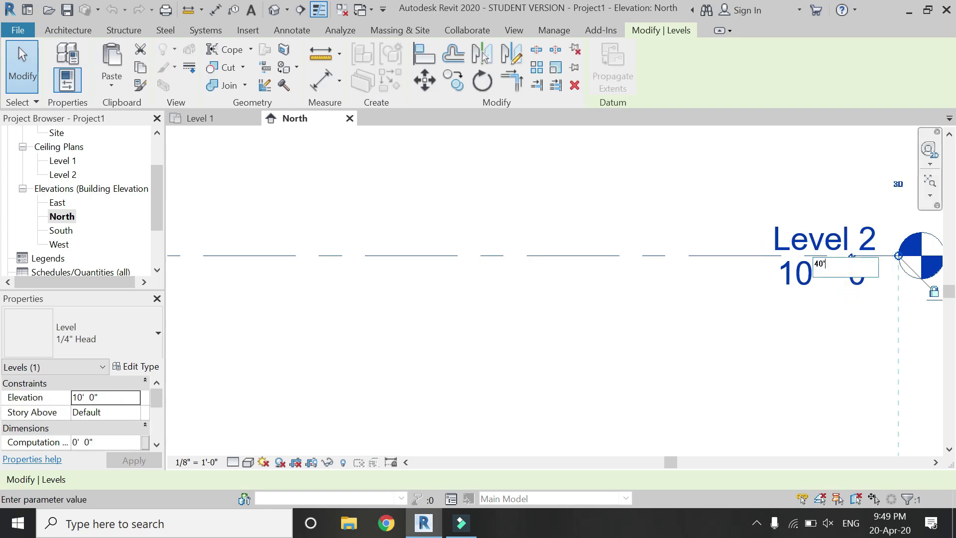
pyautogui.press('Return')
pyautogui.scroll(-5, 813, 355)
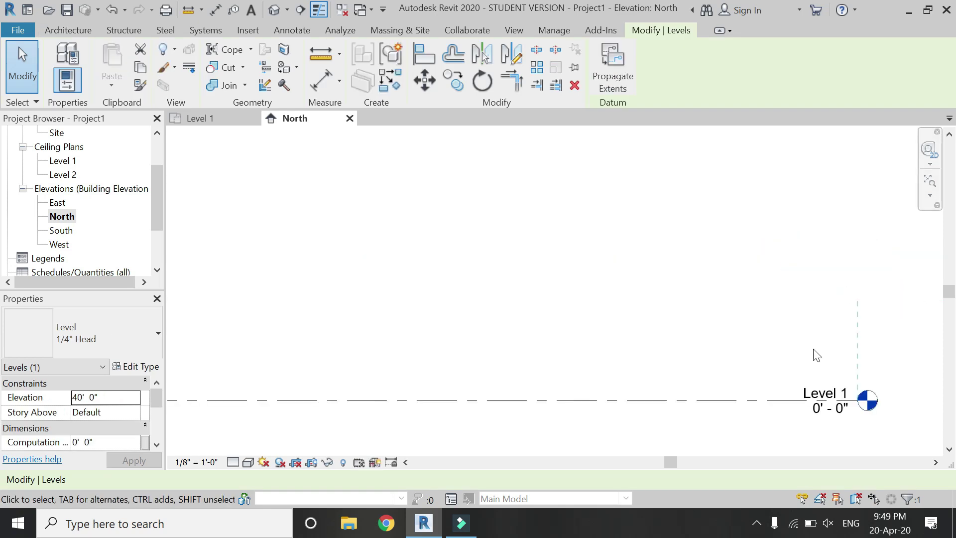
pyautogui.click(711, 259)
pyautogui.scroll(1, 711, 259)
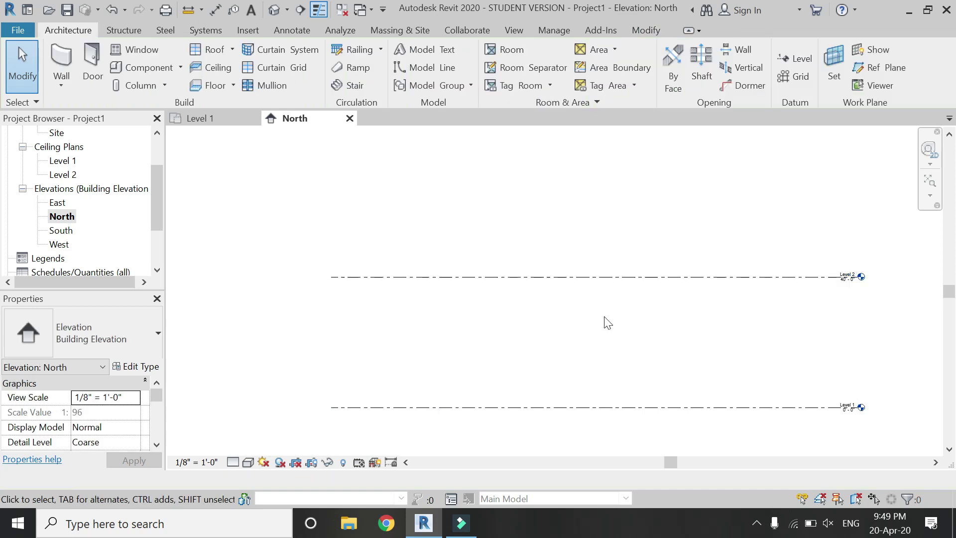
# - Start a new in-place mass and accept the name Mass 1
pyautogui.click(402, 30)
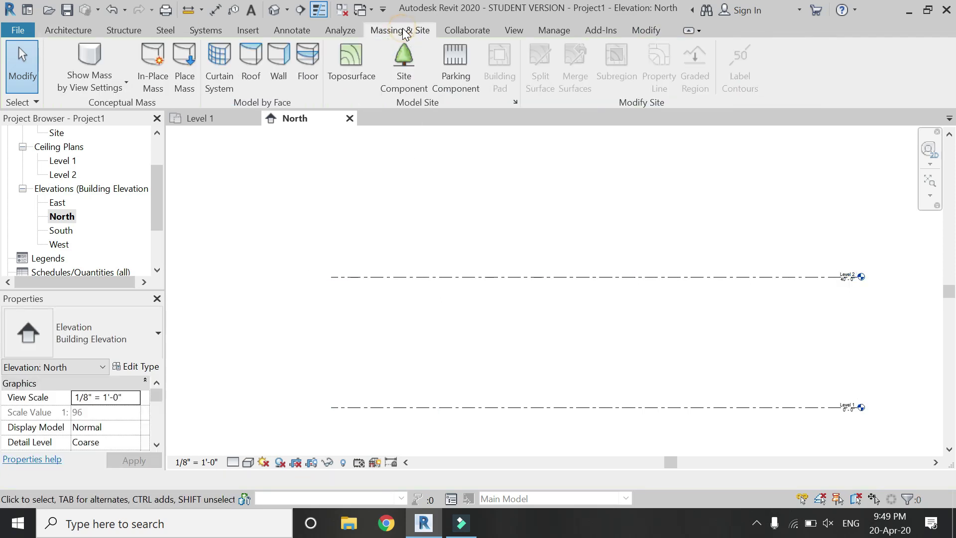
pyautogui.click(160, 87)
pyautogui.click(589, 323)
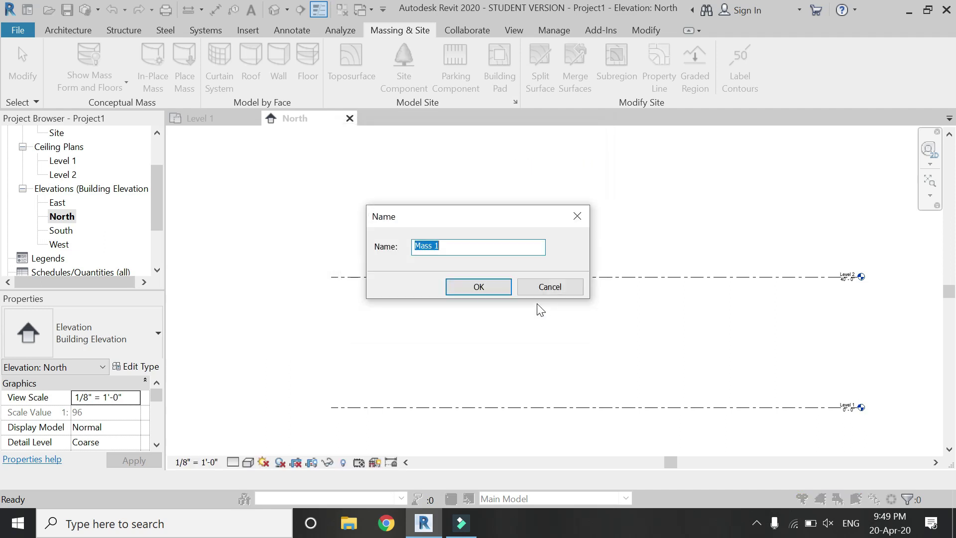
pyautogui.click(478, 287)
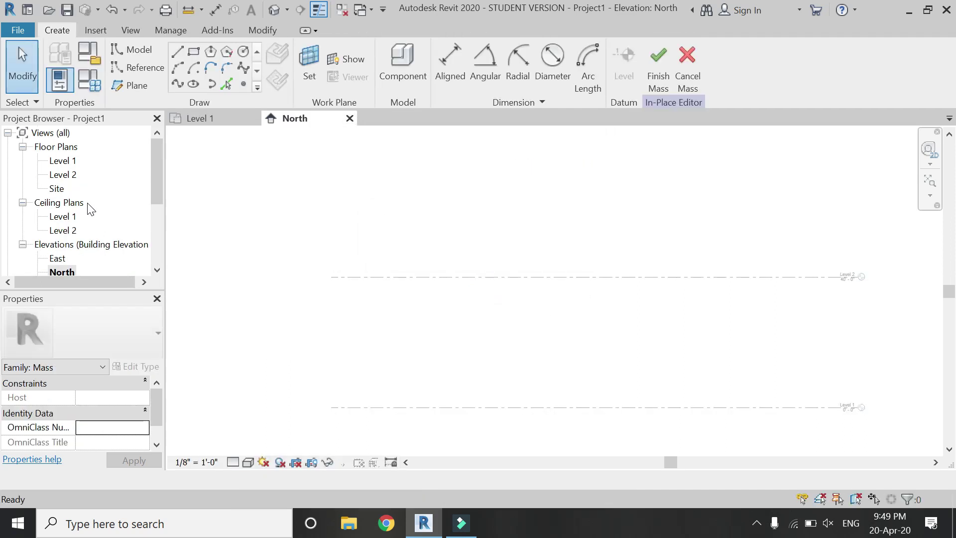
# - On the Level 2 floor plan, draw a closed L-shaped outline about 56' by 36' with model lines on the work plane
pyautogui.doubleClick(66, 175)
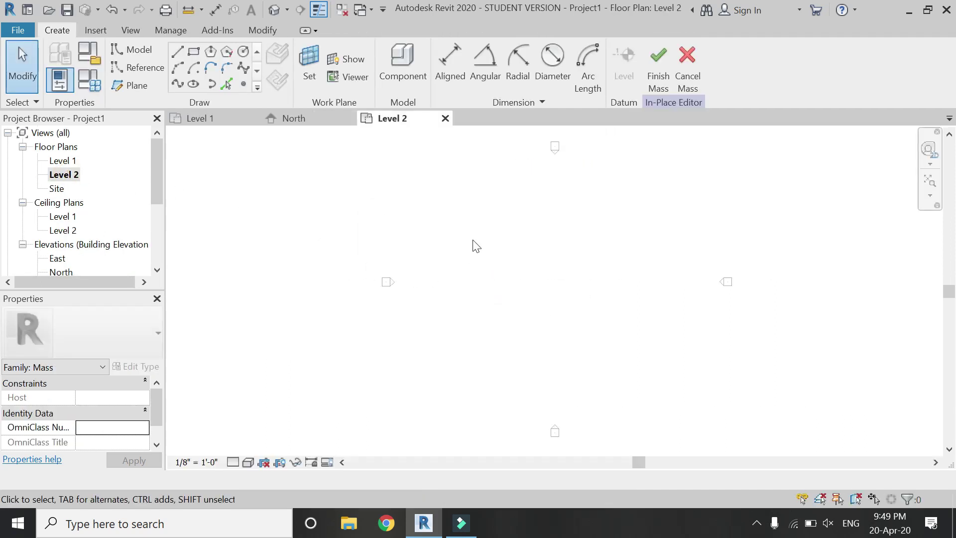
pyautogui.click(177, 51)
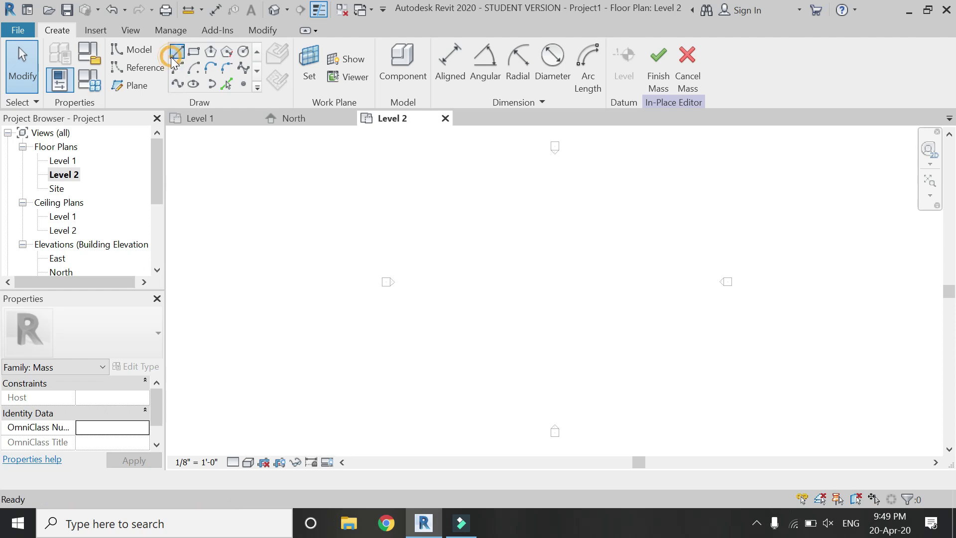
pyautogui.click(277, 79)
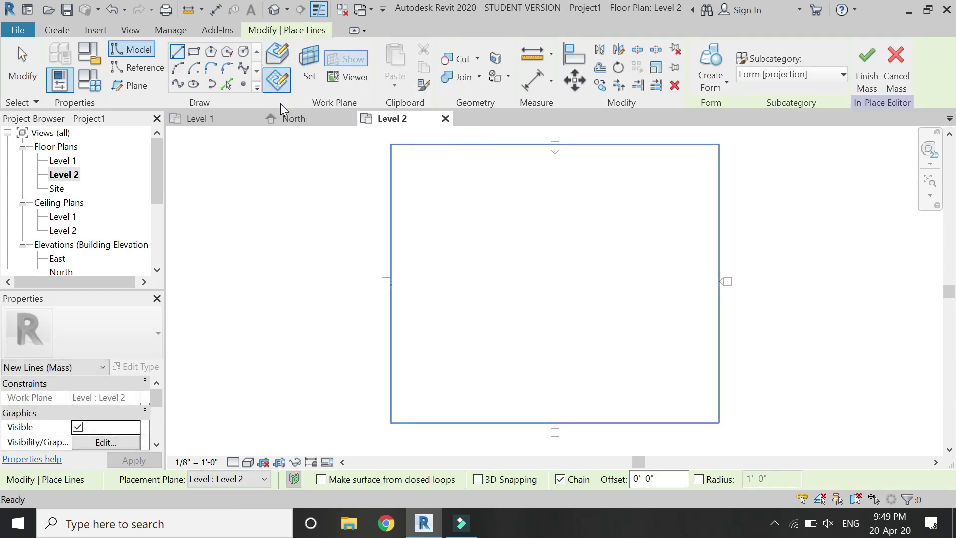
pyautogui.click(507, 228)
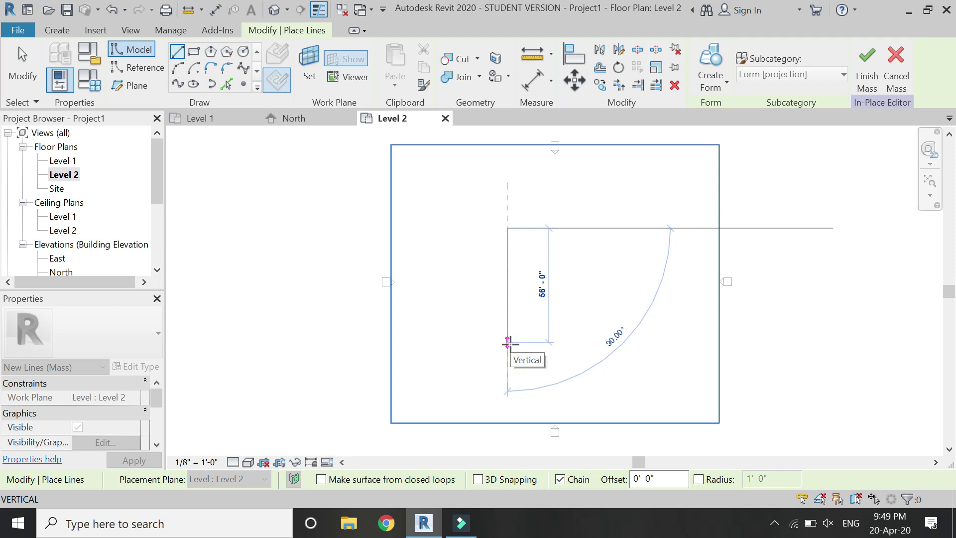
pyautogui.click(508, 342)
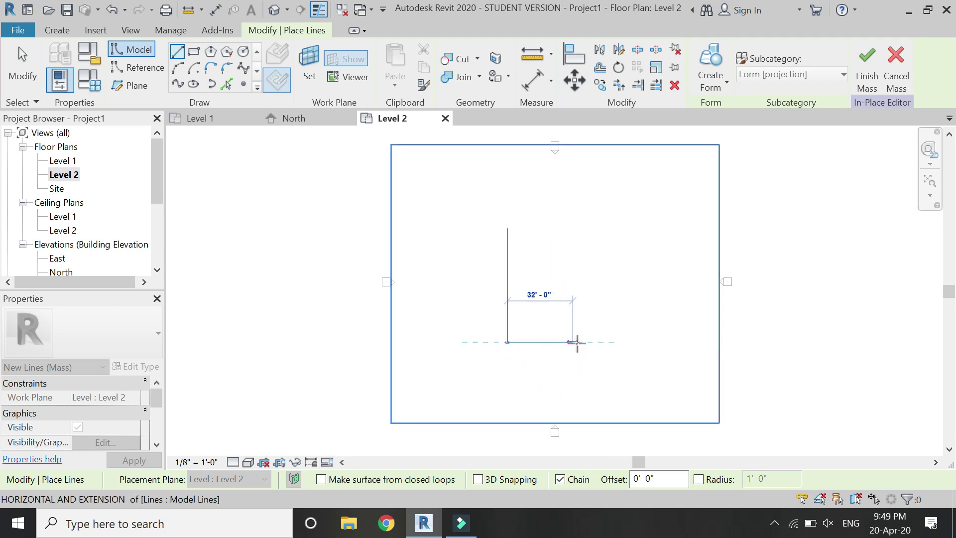
pyautogui.click(580, 343)
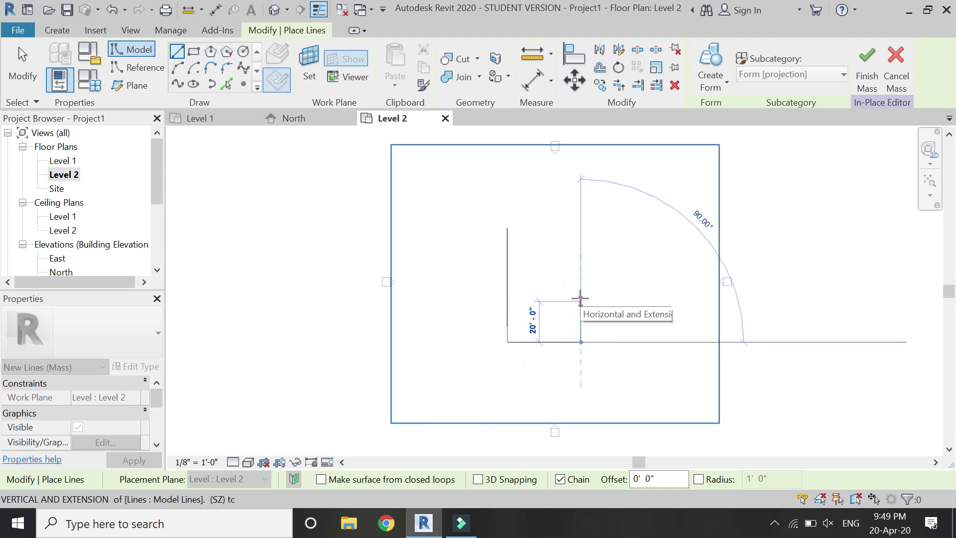
pyautogui.click(581, 293)
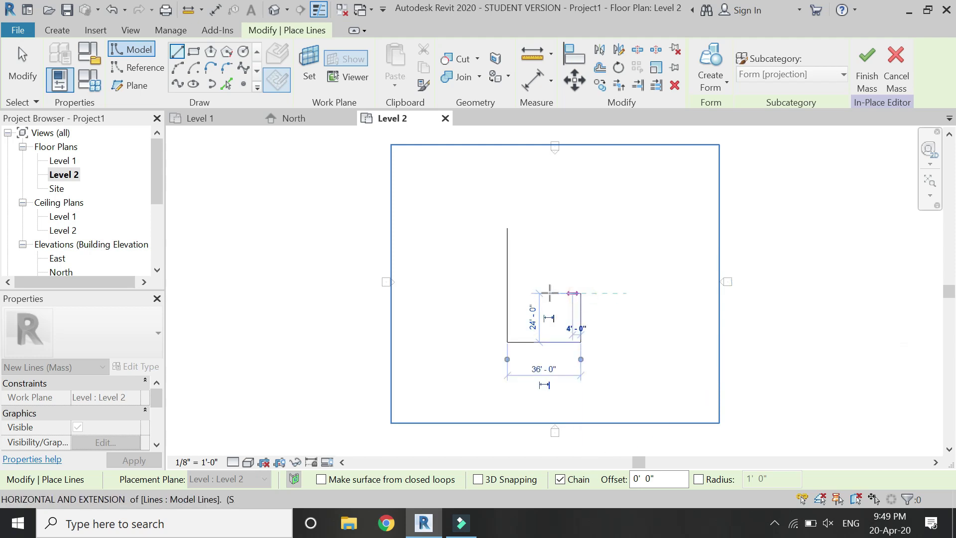
pyautogui.click(548, 294)
pyautogui.click(548, 228)
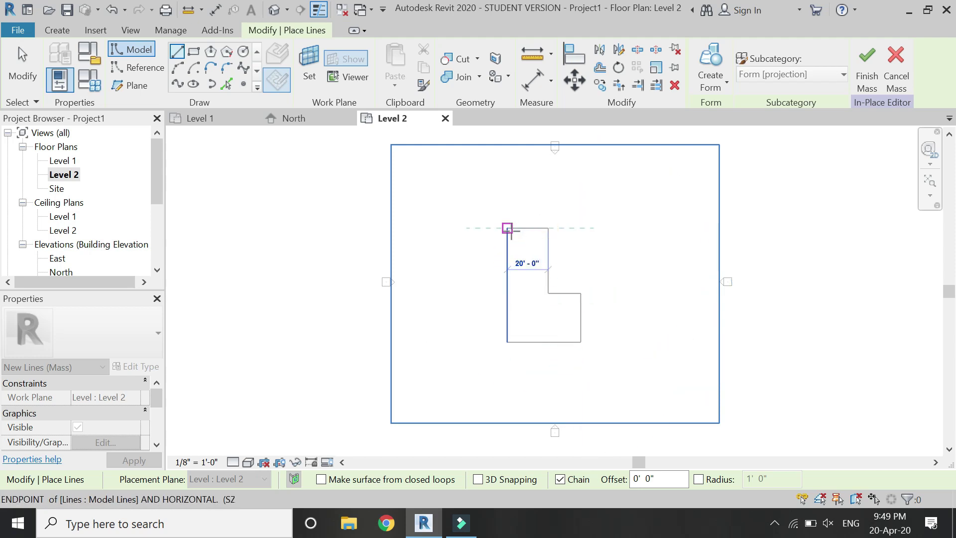
pyautogui.click(507, 228)
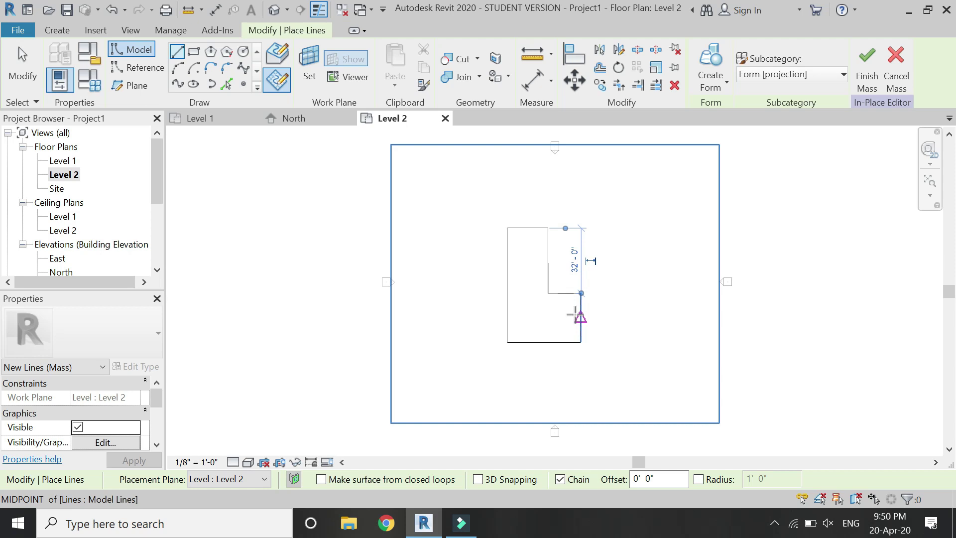
pyautogui.press('Escape')
pyautogui.press('Escape')
# - Import the circle-point-junction-line-polygon-texture pattern image from the Thumbnails folder and place it over the L-shaped outline
pyautogui.scroll(2, 558, 269)
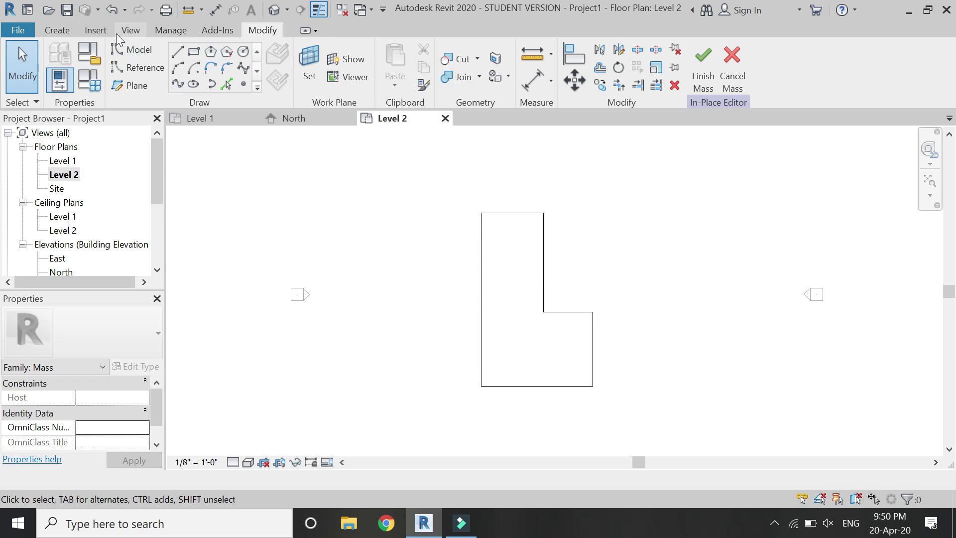
pyautogui.click(96, 31)
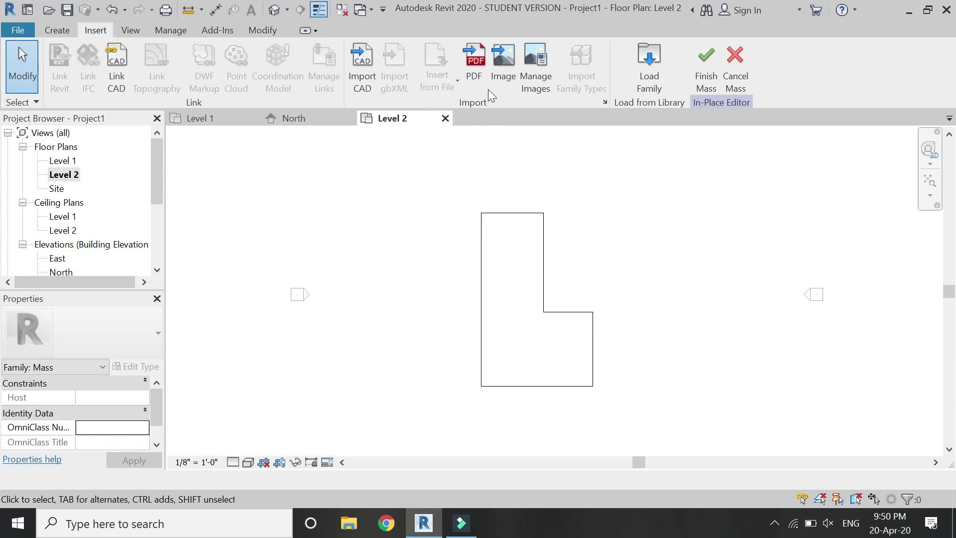
pyautogui.click(496, 75)
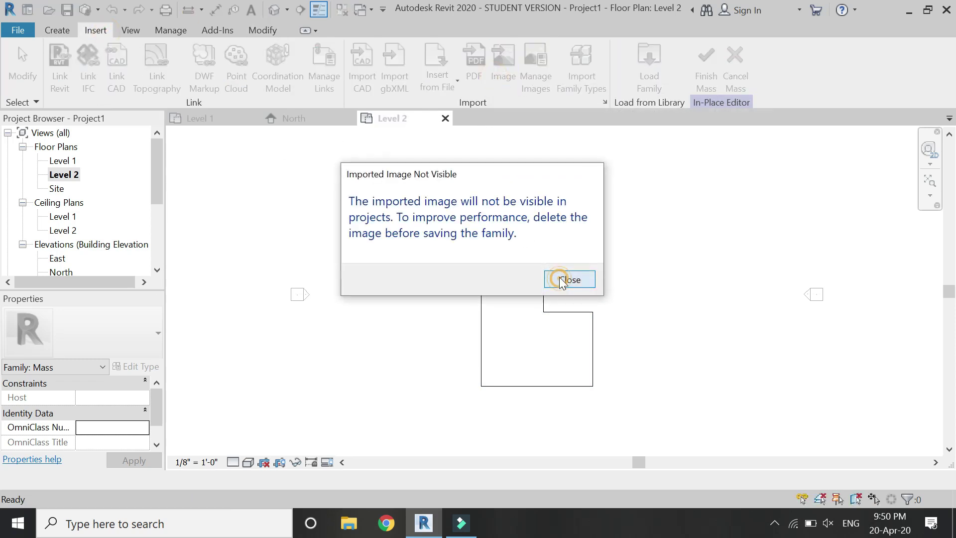
pyautogui.click(562, 280)
pyautogui.click(506, 306)
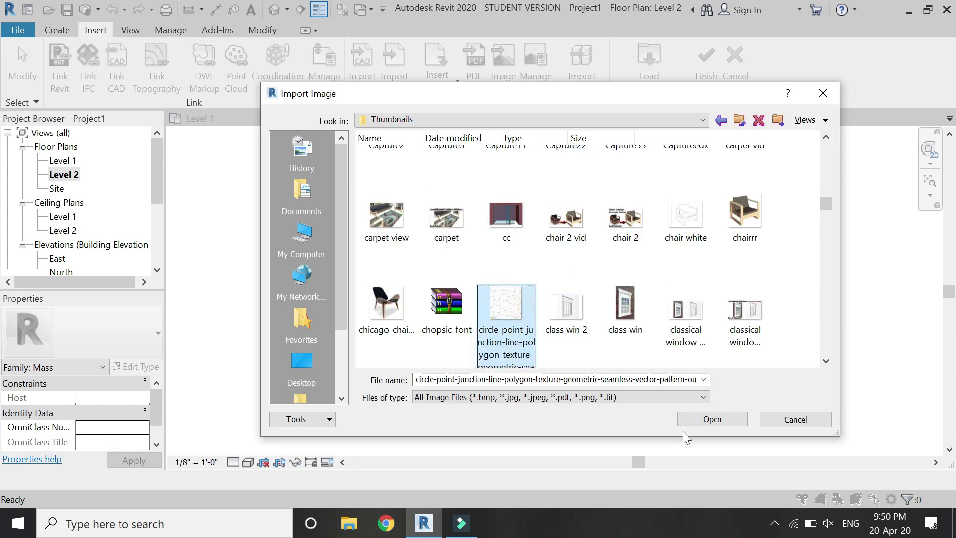
pyautogui.click(689, 419)
pyautogui.click(527, 313)
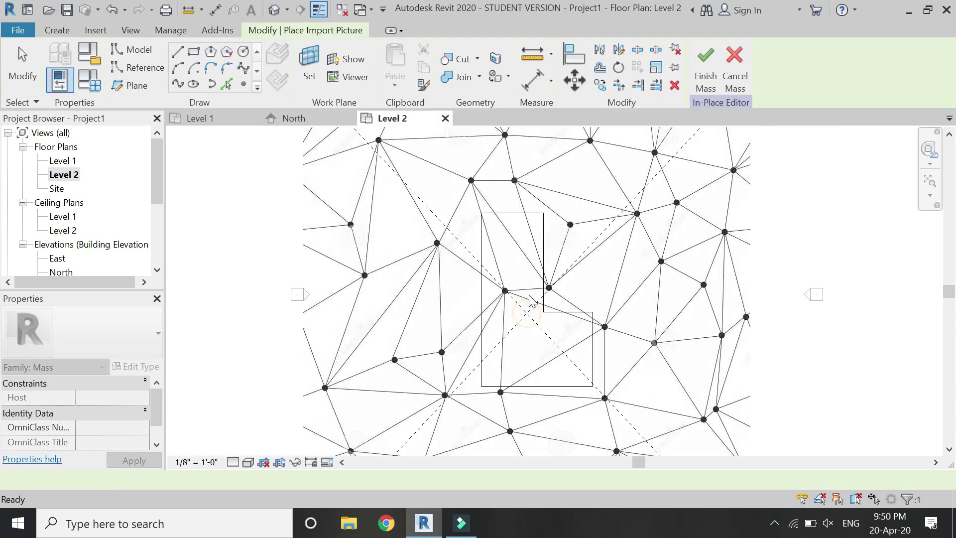
# - Scale the pattern image down by its corners so that it fits around the L-shaped outline
pyautogui.scroll(-3, 530, 301)
pyautogui.moveTo(416, 185); pyautogui.dragTo(492, 257)
pyautogui.moveTo(640, 422); pyautogui.dragTo(569, 348)
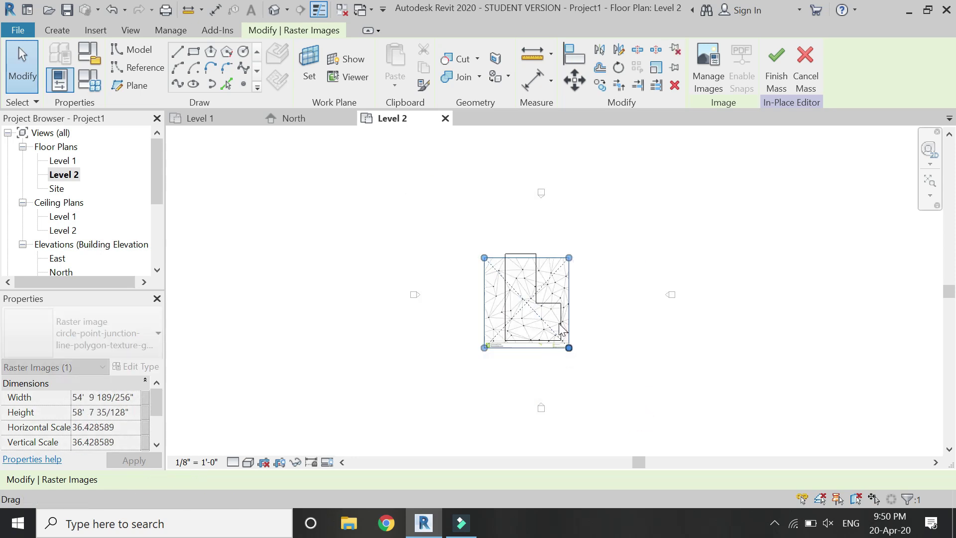
pyautogui.scroll(4, 543, 289)
pyautogui.moveTo(605, 212); pyautogui.dragTo(617, 190)
# - With 3D Snapping on and drawing on the work plane, trace the narrow triangle at the pattern's upper left with model lines
pyautogui.click(177, 52)
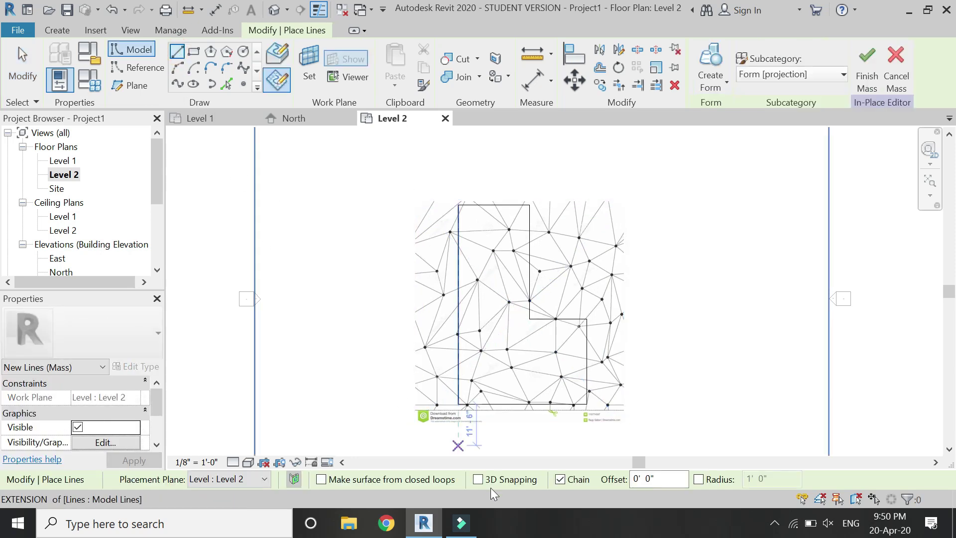
pyautogui.click(479, 480)
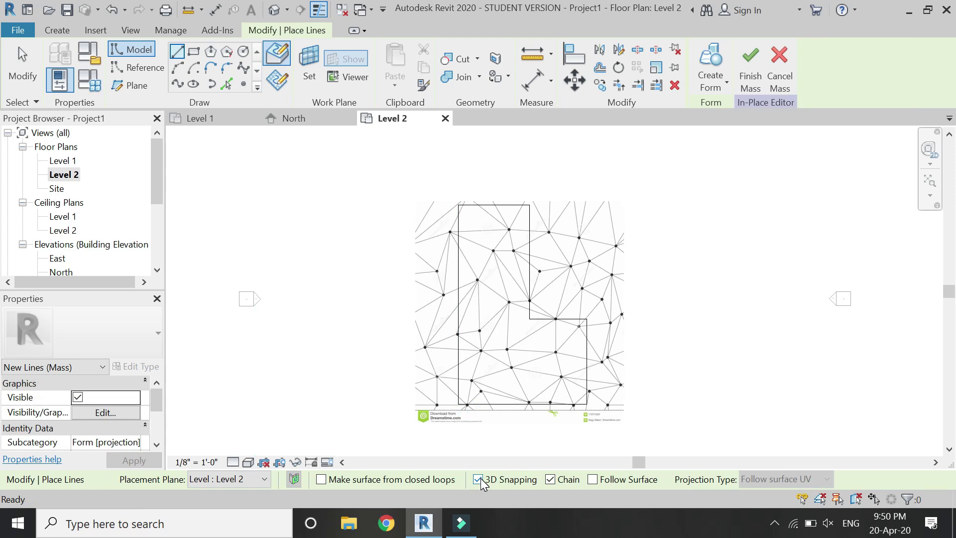
pyautogui.click(282, 82)
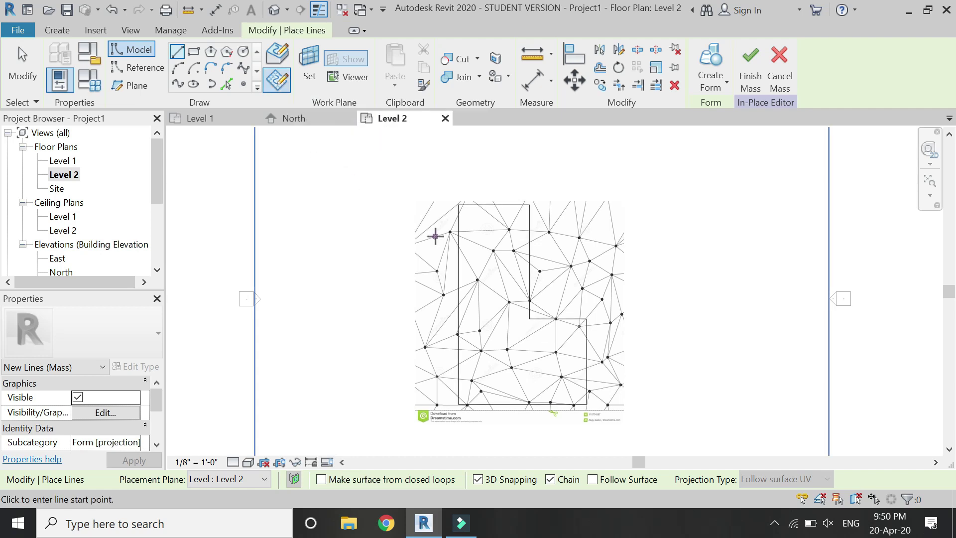
pyautogui.scroll(5, 434, 236)
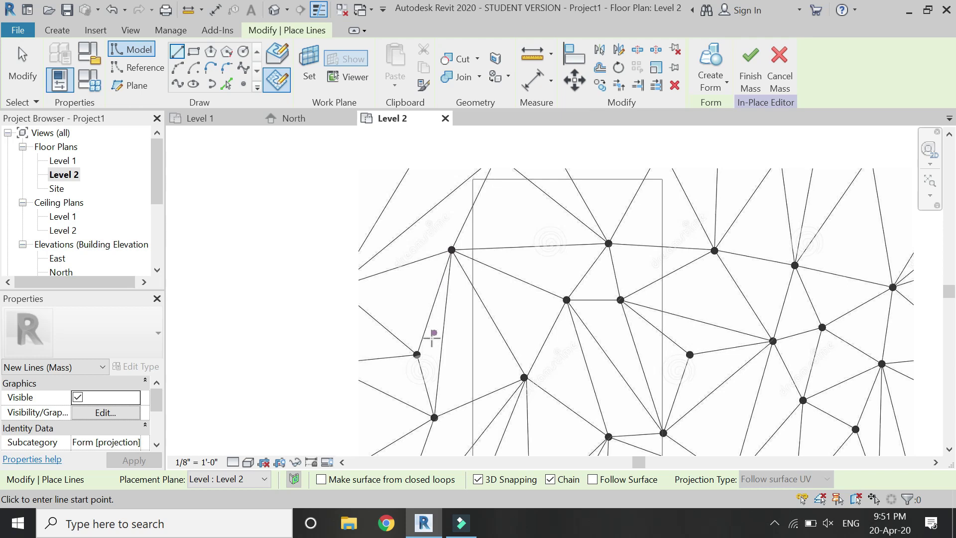
pyautogui.click(417, 354)
pyautogui.click(452, 250)
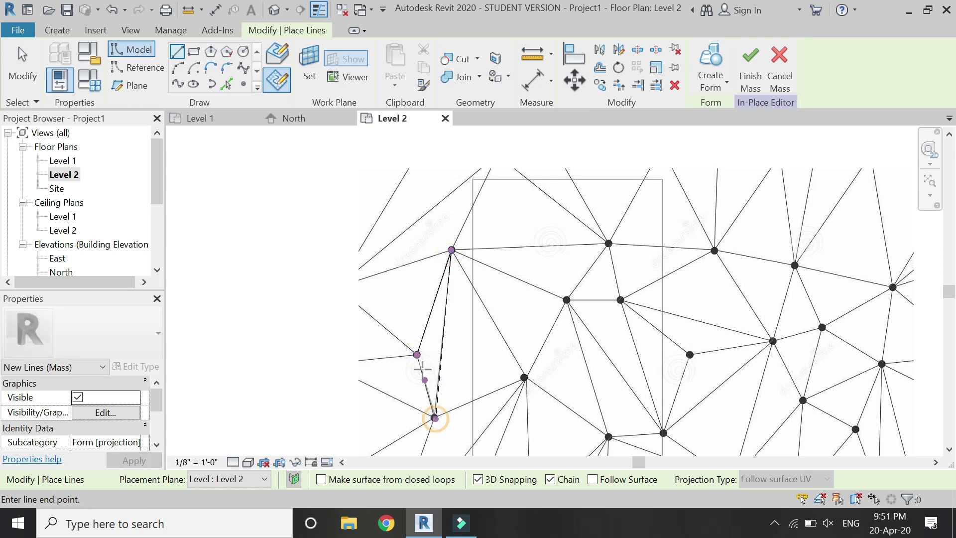
pyautogui.click(418, 354)
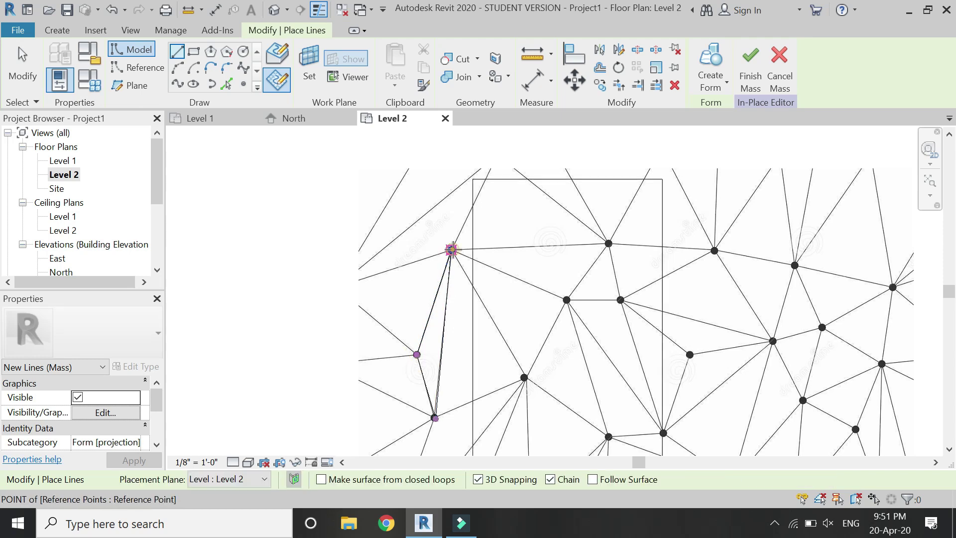
# - Trace the wide triangle to the right of the narrow one, starting and ending at their shared top node
pyautogui.click(452, 251)
pyautogui.click(611, 243)
pyautogui.click(567, 300)
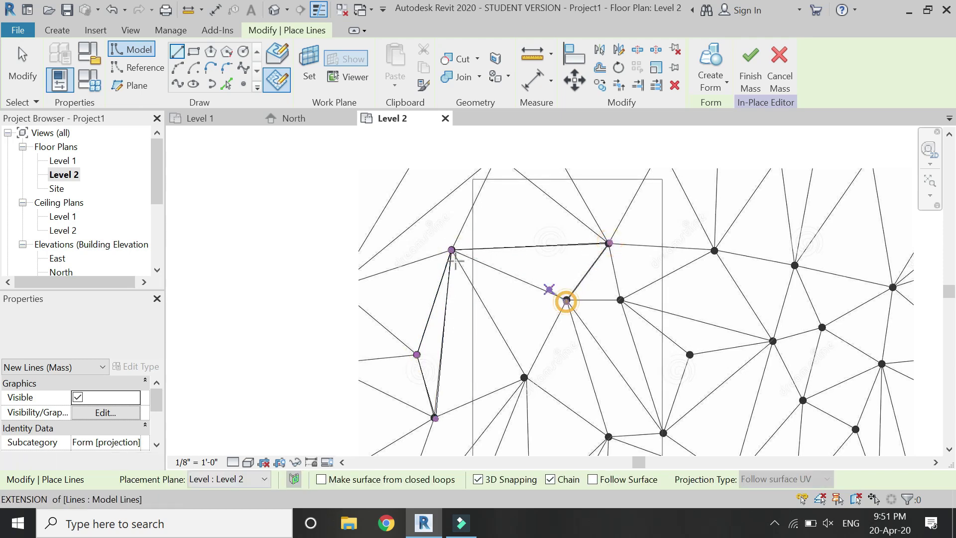
pyautogui.click(452, 250)
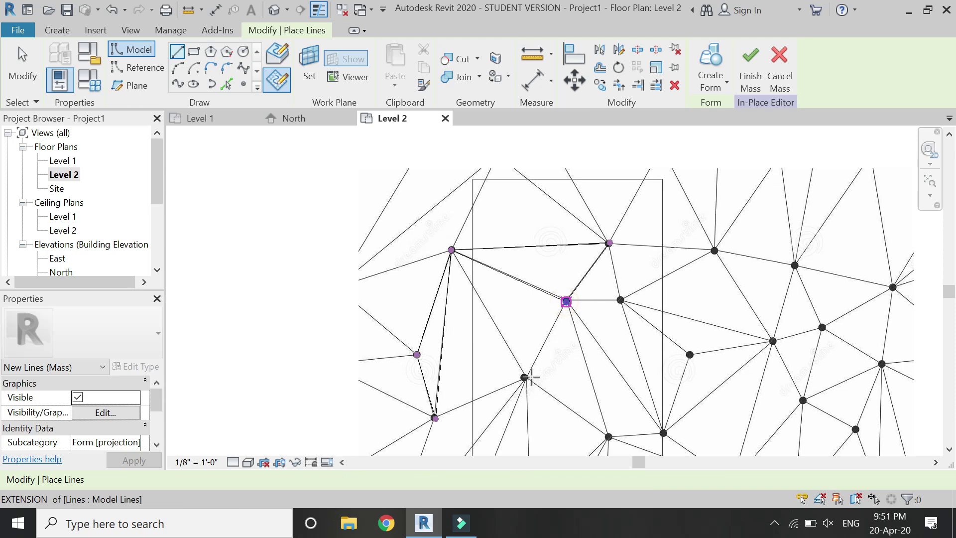
# - Trace the triangle below the wide one and connect its lowest node to the narrow triangle's bottom node
pyautogui.click(567, 300)
pyautogui.click(524, 377)
pyautogui.click(452, 250)
pyautogui.click(522, 375)
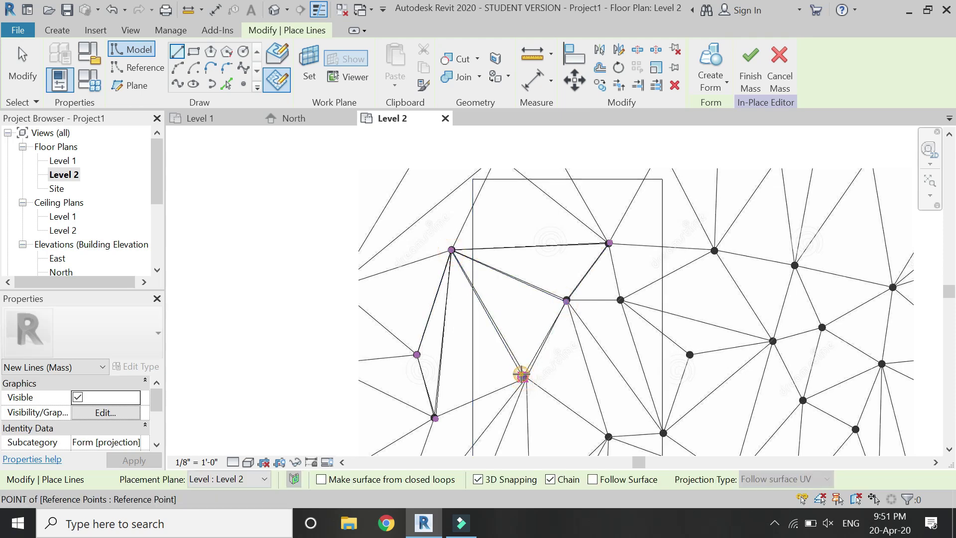
pyautogui.click(435, 418)
pyautogui.press('Escape')
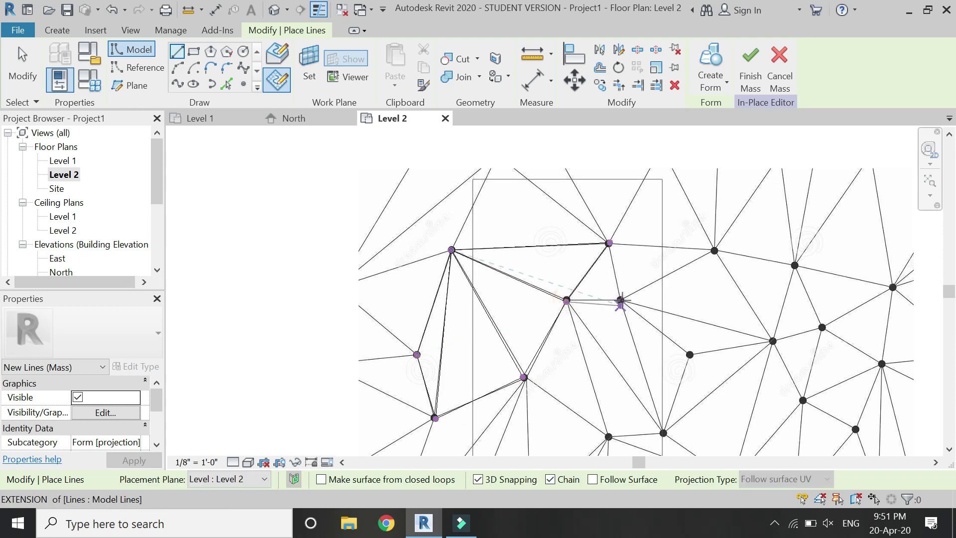
# - Trace the small triangle below the wide triangle's right node, closing it at that node
pyautogui.scroll(4, 621, 301)
pyautogui.click(621, 301)
pyautogui.scroll(-2, 621, 301)
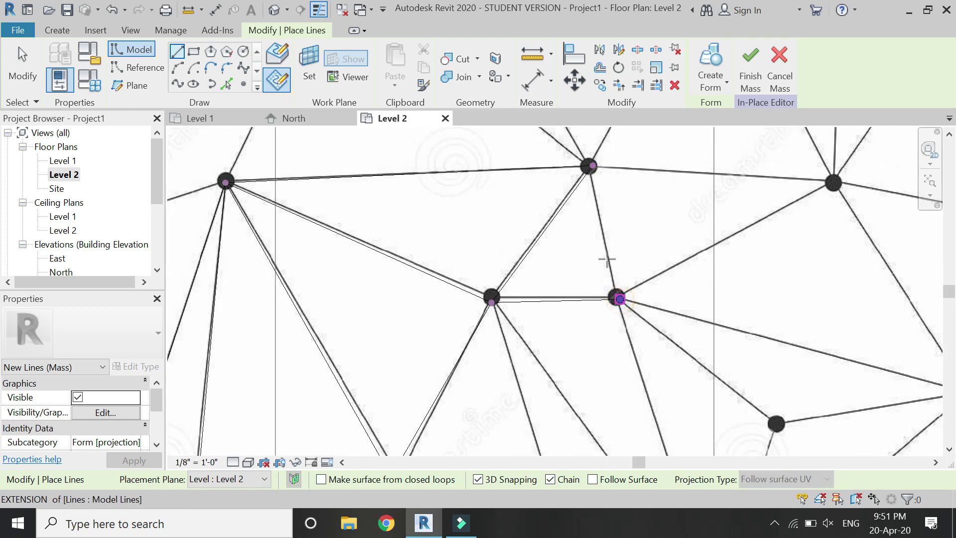
pyautogui.click(603, 211)
pyautogui.press('Escape')
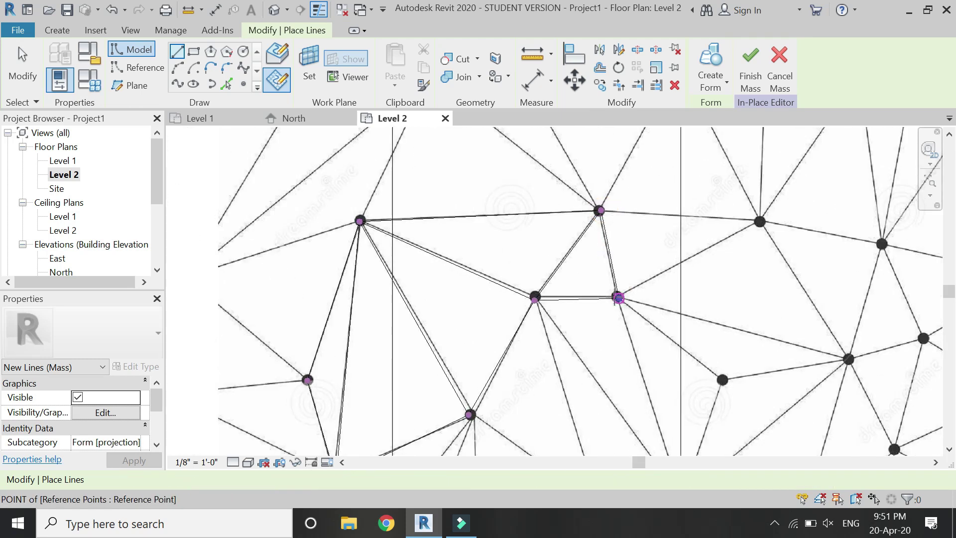
# - Trace the adjoining triangle to the right, from the small triangle's right node to the next upper node and back to the shared top node
pyautogui.click(722, 232)
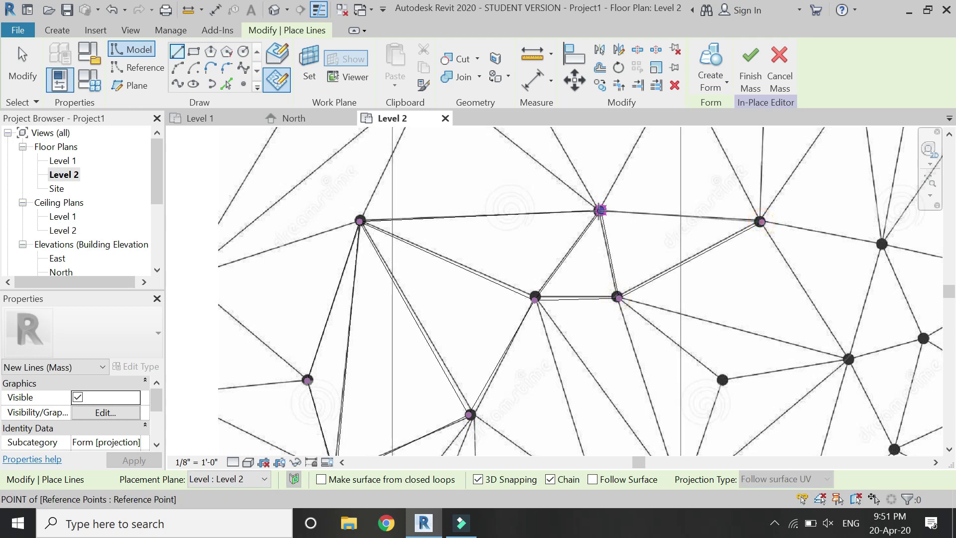
pyautogui.click(600, 210)
pyautogui.press('Escape')
pyautogui.scroll(-1, 591, 344)
pyautogui.scroll(-5, 591, 196)
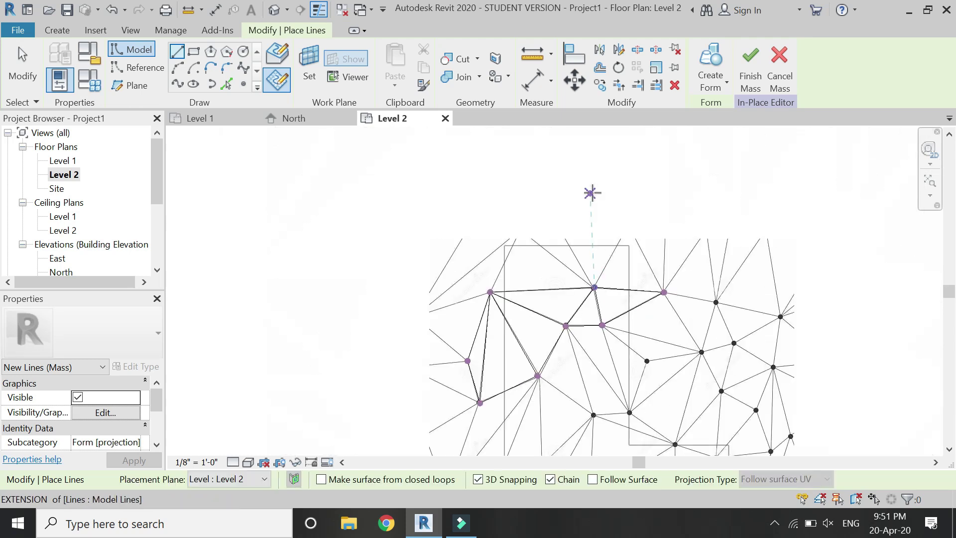
# - Draw a narrow triangle from the shared top node to two points above the image, and connect its left point to the wide triangle's left node
pyautogui.scroll(5, 595, 197)
pyautogui.click(594, 374)
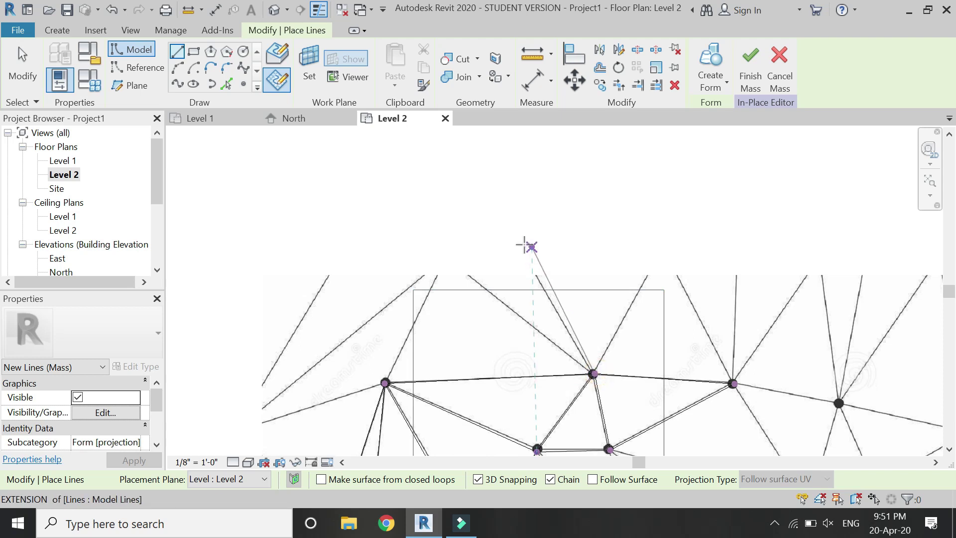
pyautogui.click(525, 259)
pyautogui.click(454, 255)
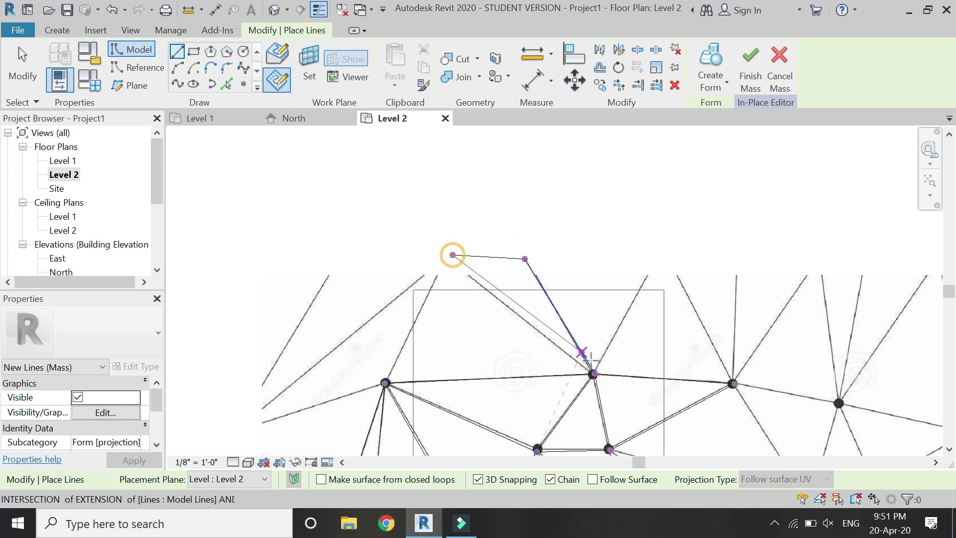
pyautogui.click(594, 373)
pyautogui.click(453, 255)
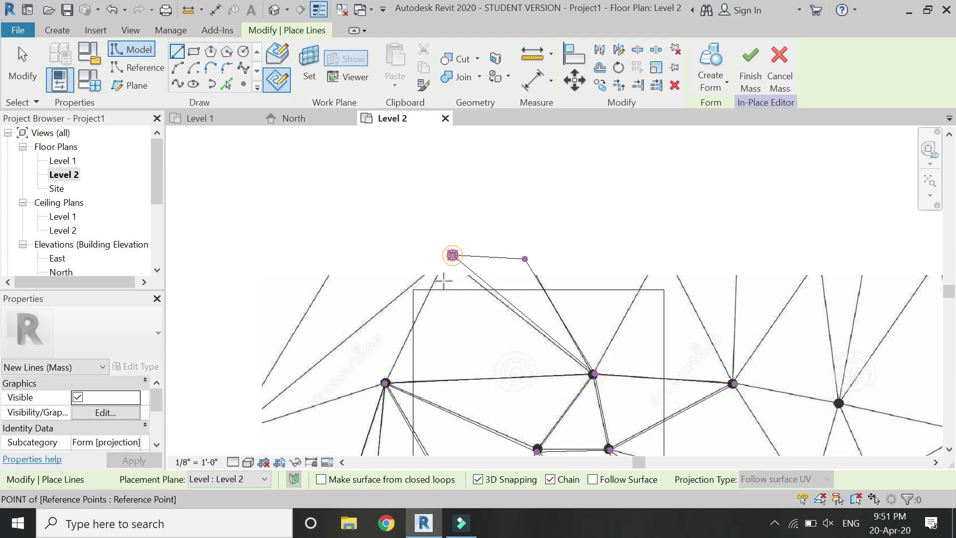
pyautogui.click(385, 382)
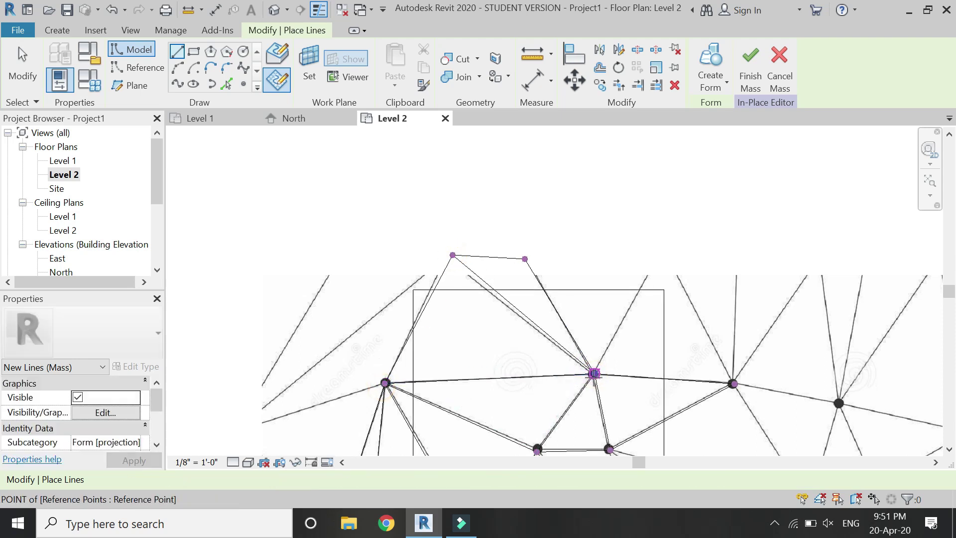
# - Draw lines from the shared top node to a third point above the image, joining that point to its neighbour and the upper right node
pyautogui.click(594, 373)
pyautogui.click(662, 260)
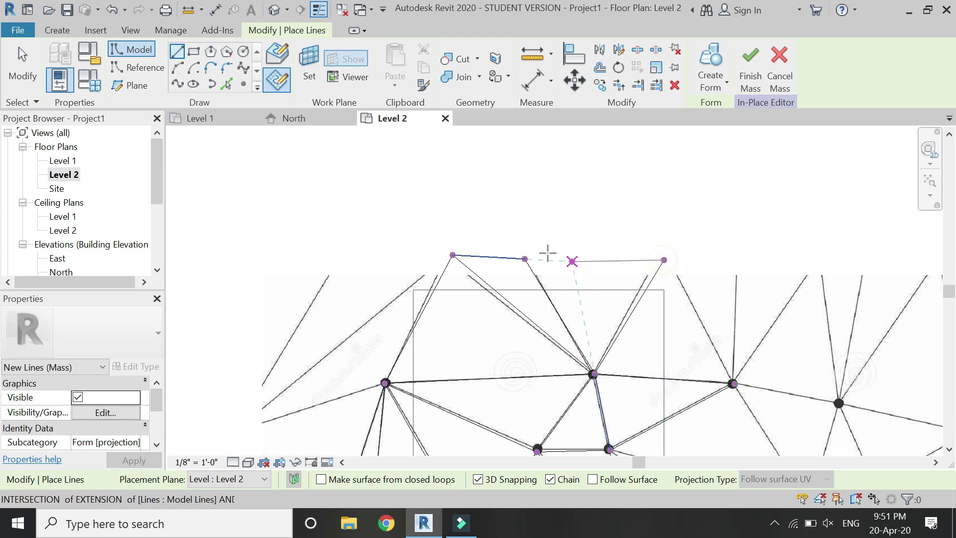
pyautogui.press('Escape')
pyautogui.press('Escape')
pyautogui.click(664, 260)
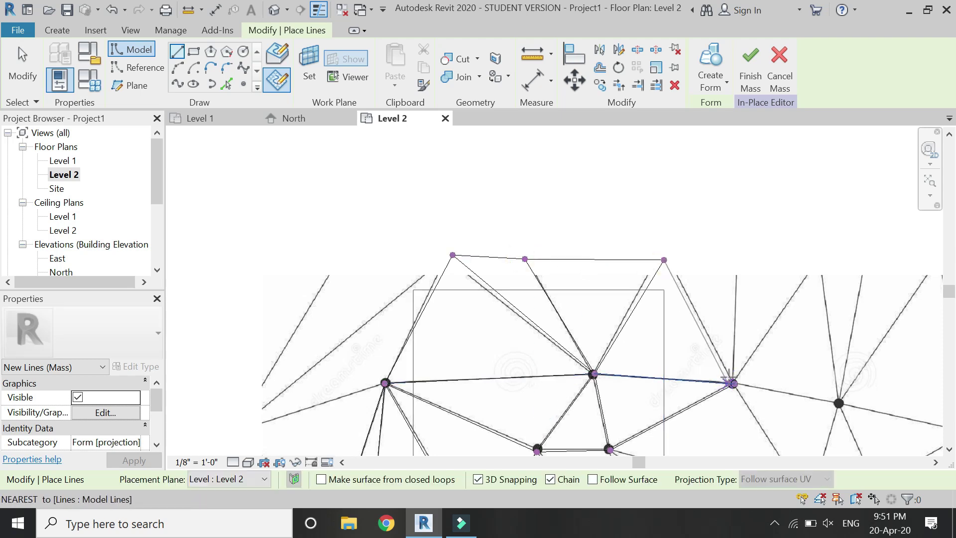
pyautogui.click(733, 383)
pyautogui.press('Escape')
# - Trace lines from the small triangle's right node to the node at its lower right and up to the upper right node
pyautogui.scroll(-1, 603, 198)
pyautogui.scroll(-2, 648, 332)
pyautogui.scroll(4, 641, 271)
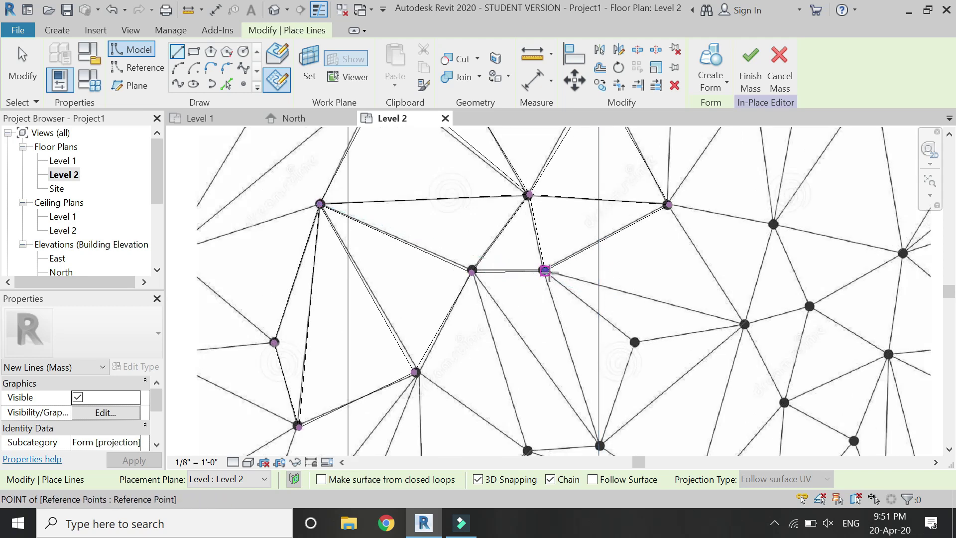
pyautogui.click(636, 342)
pyautogui.click(668, 204)
# - Trace the two adjoining triangles that run from the small triangle's base down to the node on the outline's inner vertical edge
pyautogui.scroll(-4, 645, 231)
pyautogui.scroll(3, 622, 313)
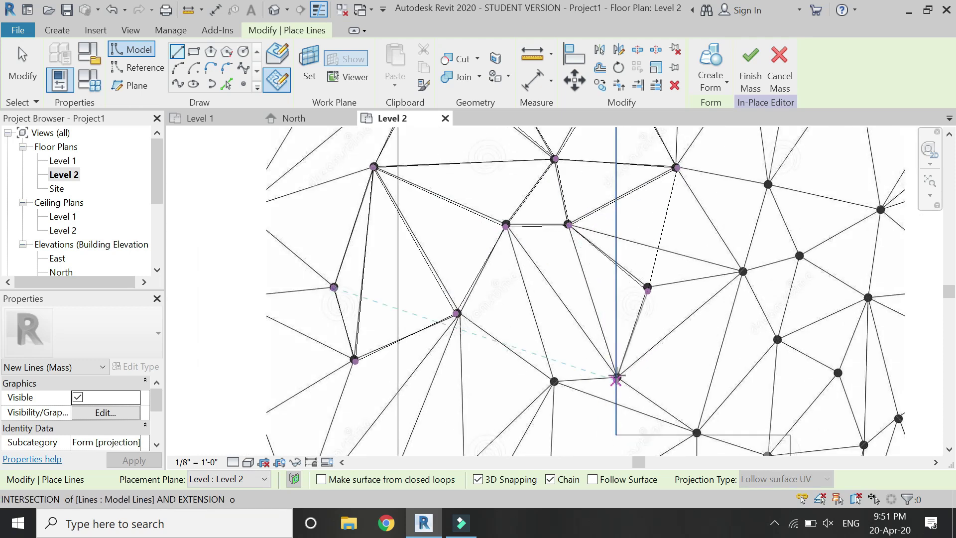
pyautogui.click(617, 377)
pyautogui.click(569, 226)
pyautogui.click(506, 225)
pyautogui.click(617, 378)
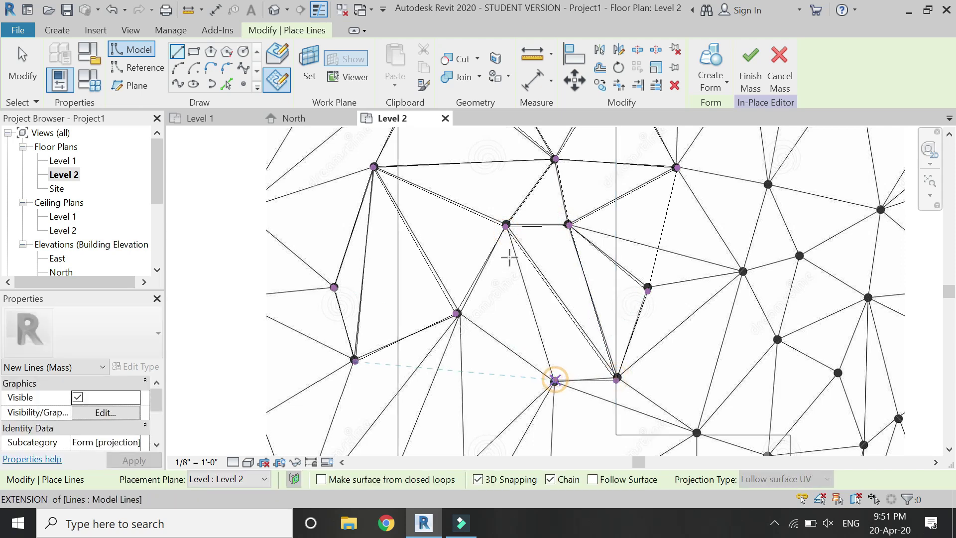
# - Trace the two triangles meeting at the node left of the inner-edge node, closing them through the small triangle's left node
pyautogui.click(506, 225)
pyautogui.click(456, 313)
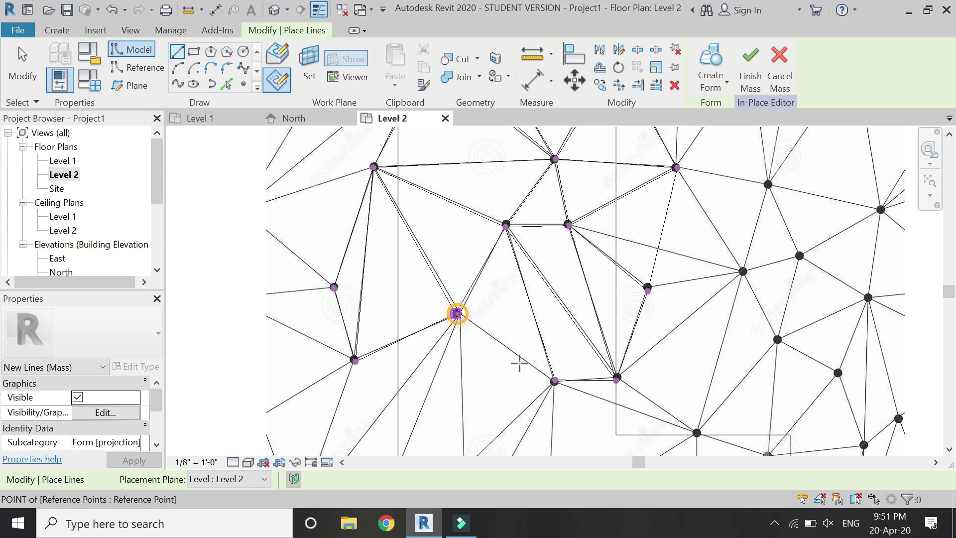
pyautogui.click(554, 380)
# - Trace the two long triangles fanning from the central left node down to the lower left node and the node on the outline's left edge
pyautogui.scroll(-2, 519, 203)
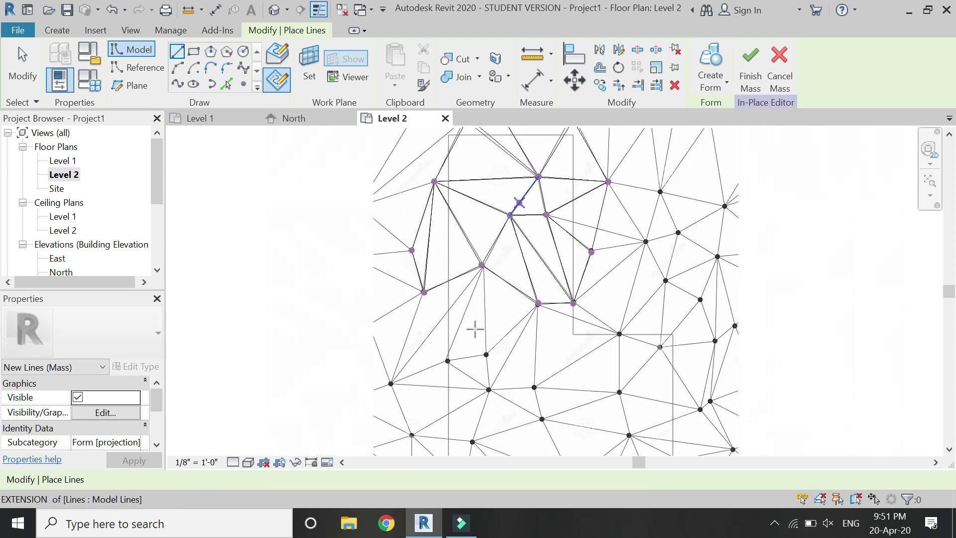
pyautogui.scroll(3, 473, 331)
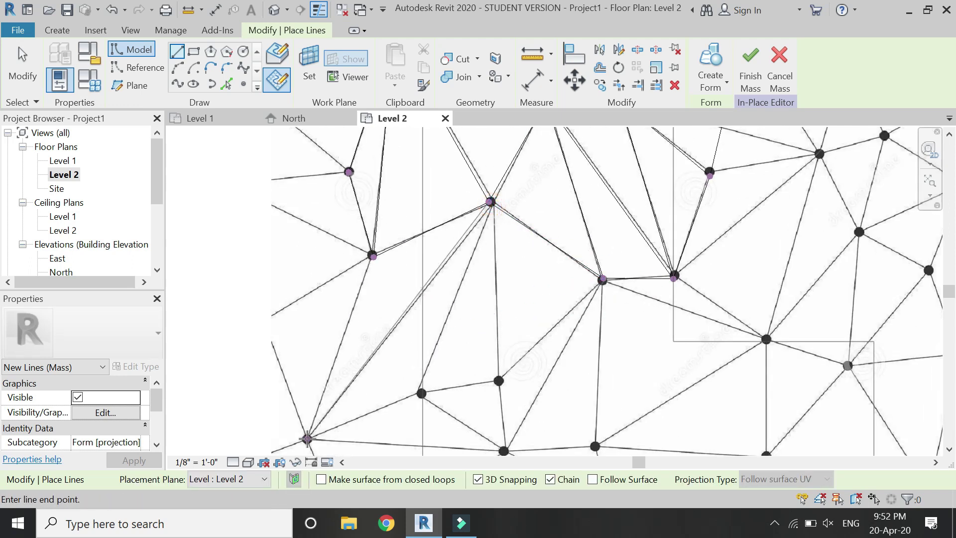
pyautogui.click(372, 256)
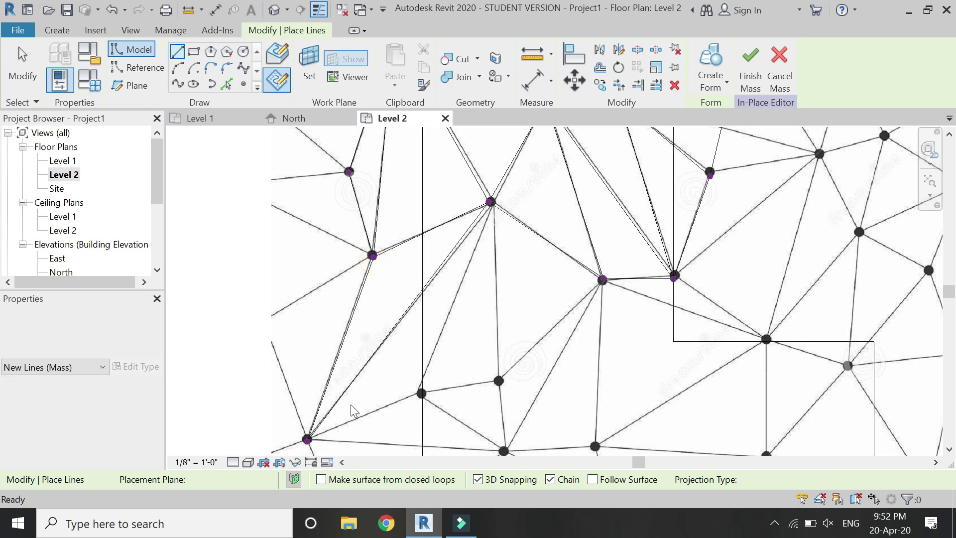
pyautogui.click(422, 394)
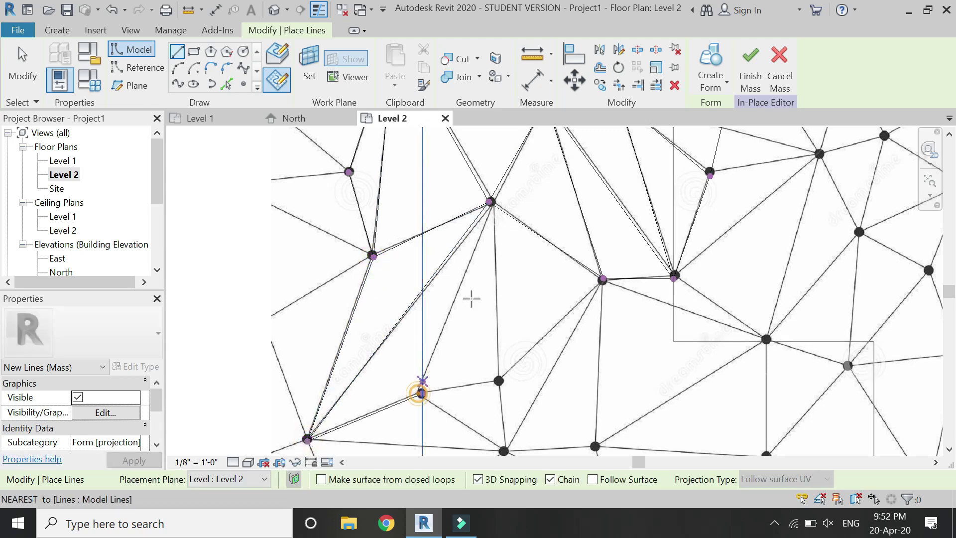
pyautogui.click(490, 201)
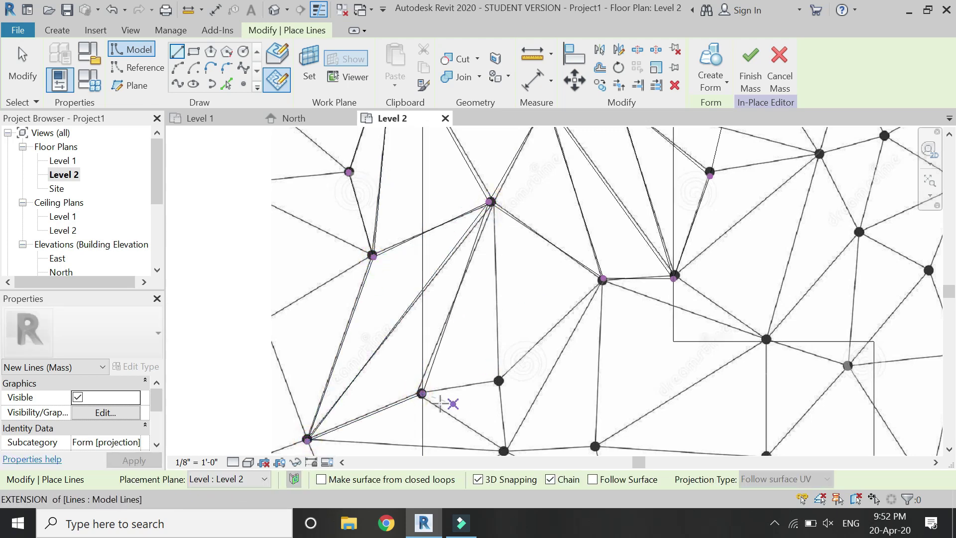
# - Trace the next fan triangle to its right, and the lines from its lower right node toward the neighbouring upper and lower nodes
pyautogui.click(422, 393)
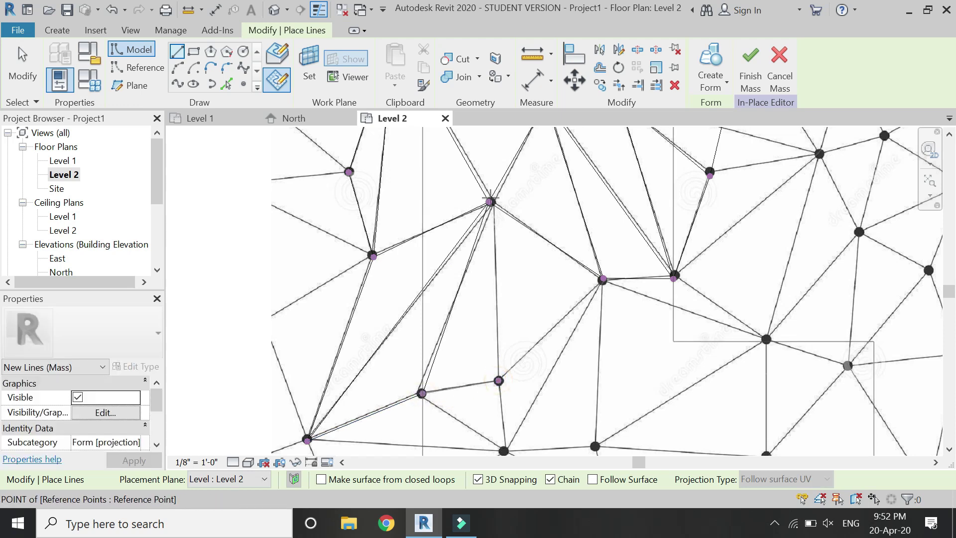
pyautogui.click(499, 380)
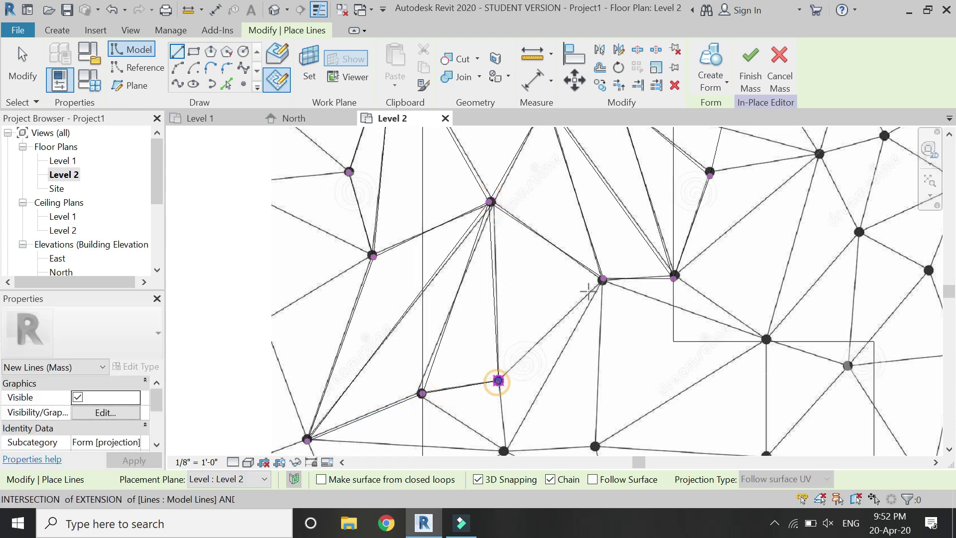
pyautogui.click(503, 449)
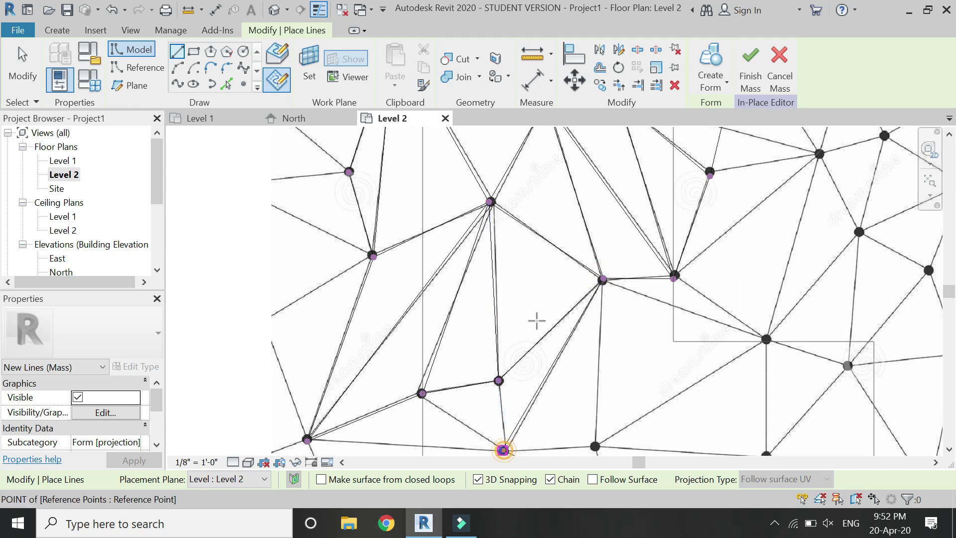
# - Connect the lower nodes with model lines and close the tall triangle at the node left of the outline's inner corner
pyautogui.scroll(-3, 570, 245)
pyautogui.scroll(3, 473, 387)
pyautogui.scroll(1, 476, 322)
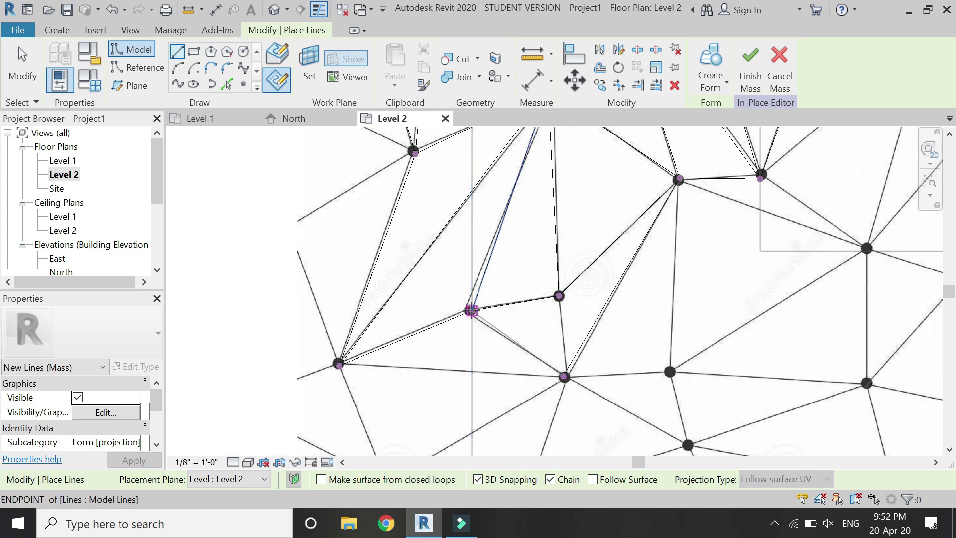
pyautogui.click(455, 331)
pyautogui.click(564, 376)
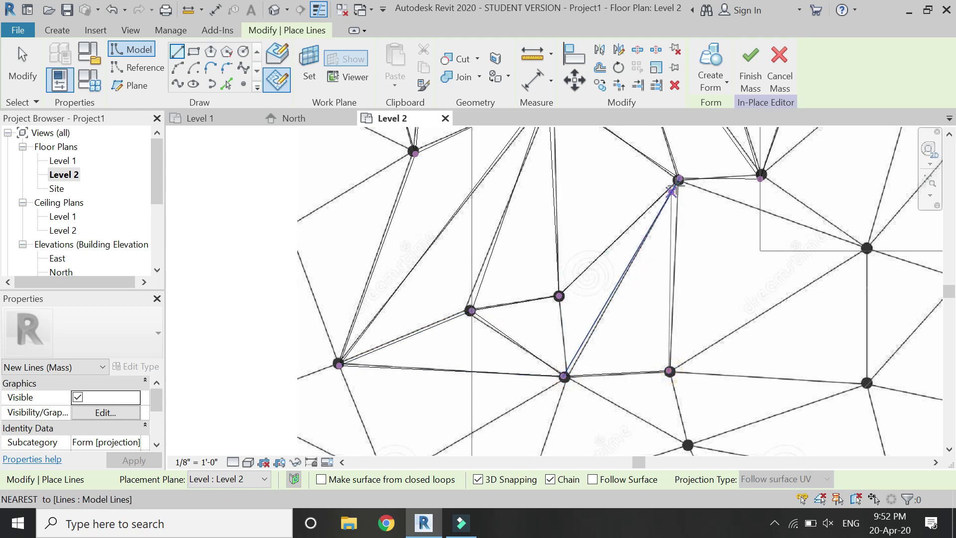
pyautogui.click(678, 180)
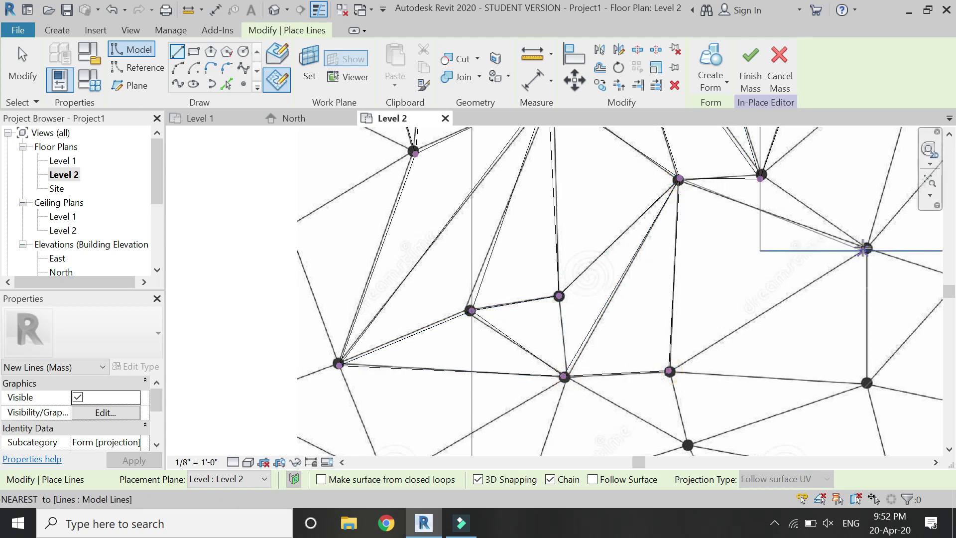
# - Draw a triangle from the two nodes near the outline's inner corner to a free point just inside that corner
pyautogui.scroll(-2, 532, 388)
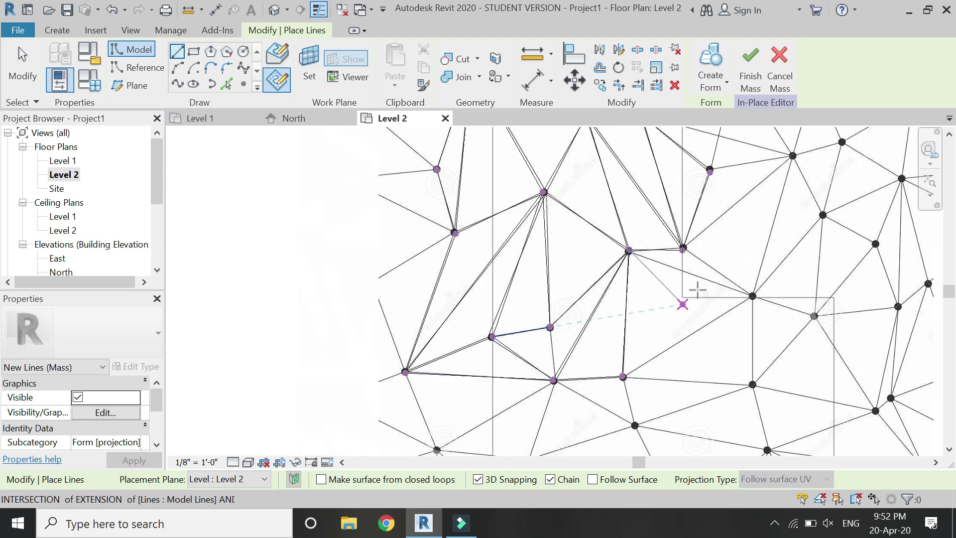
pyautogui.scroll(2, 696, 292)
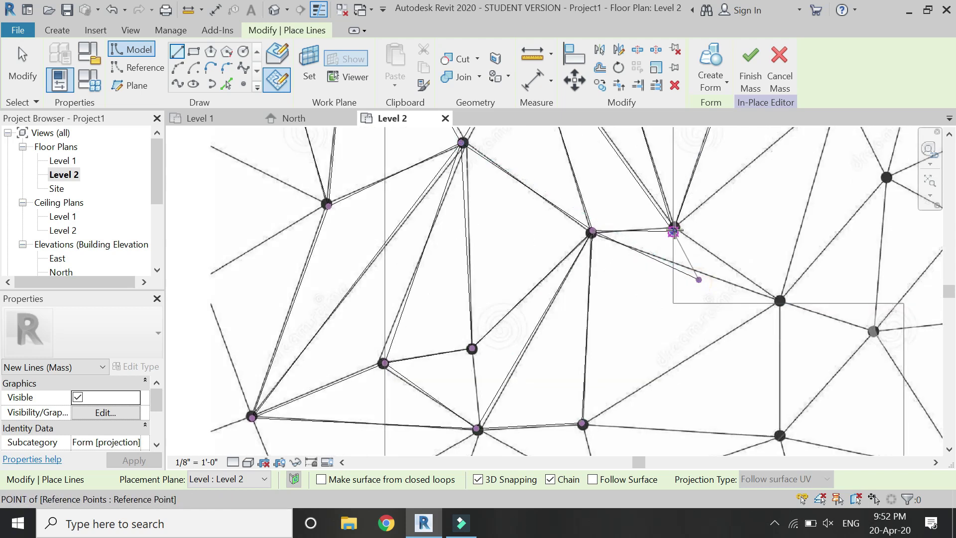
pyautogui.click(699, 280)
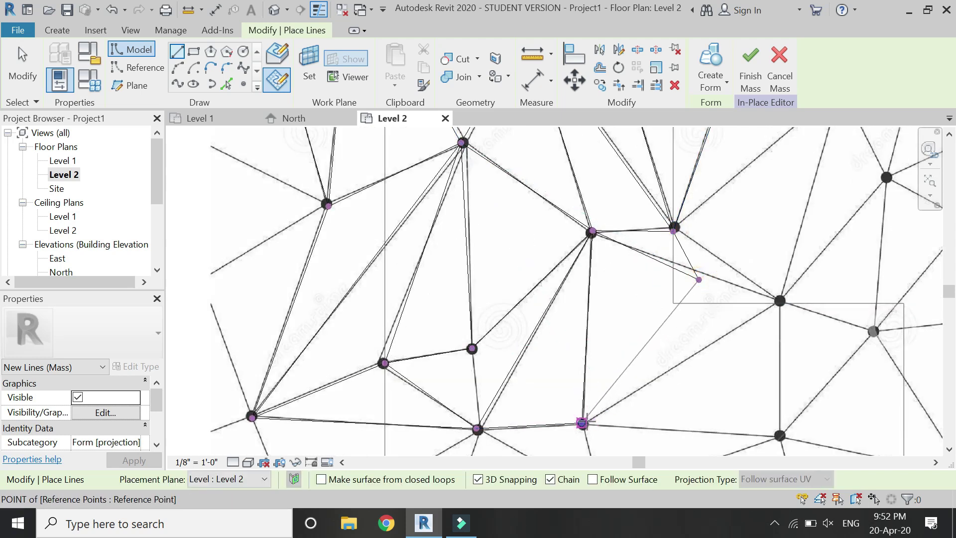
# - Draw a large triangle from the free point to the two lower nodes beneath it and back
pyautogui.click(582, 424)
pyautogui.click(780, 433)
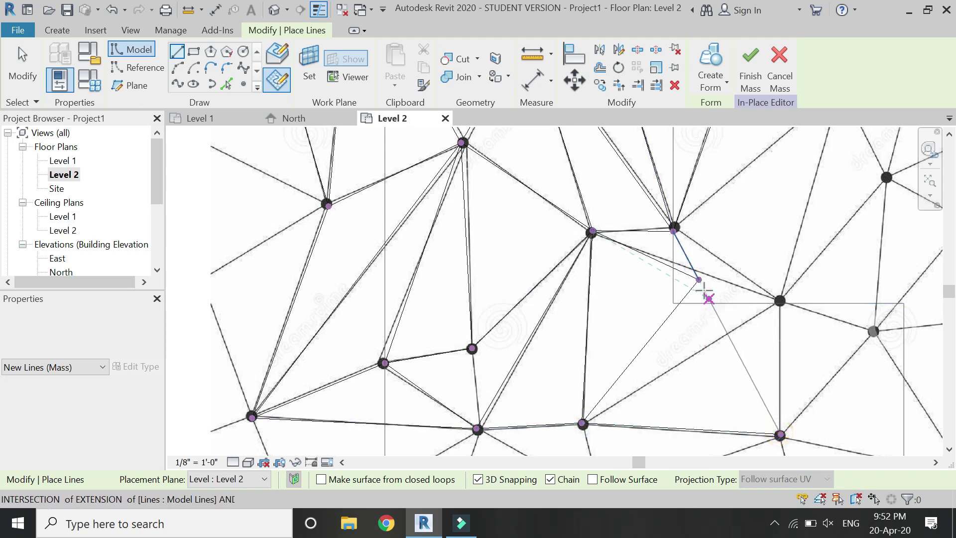
pyautogui.click(699, 280)
pyautogui.press('Escape')
# - Draw a triangle from the large triangle's lower right node up to the node near the outline's right edge and back to the free point
pyautogui.scroll(-2, 617, 266)
pyautogui.scroll(-1, 582, 336)
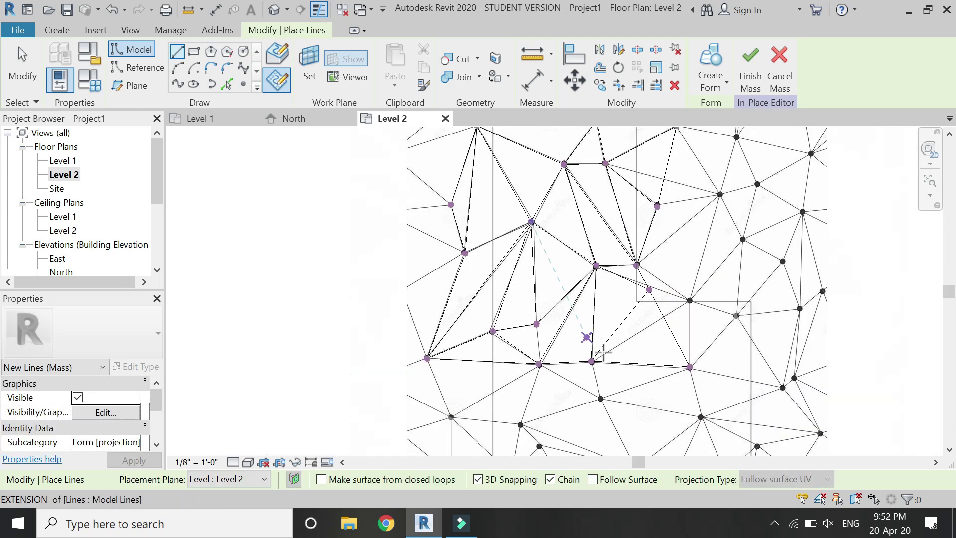
pyautogui.scroll(2, 712, 343)
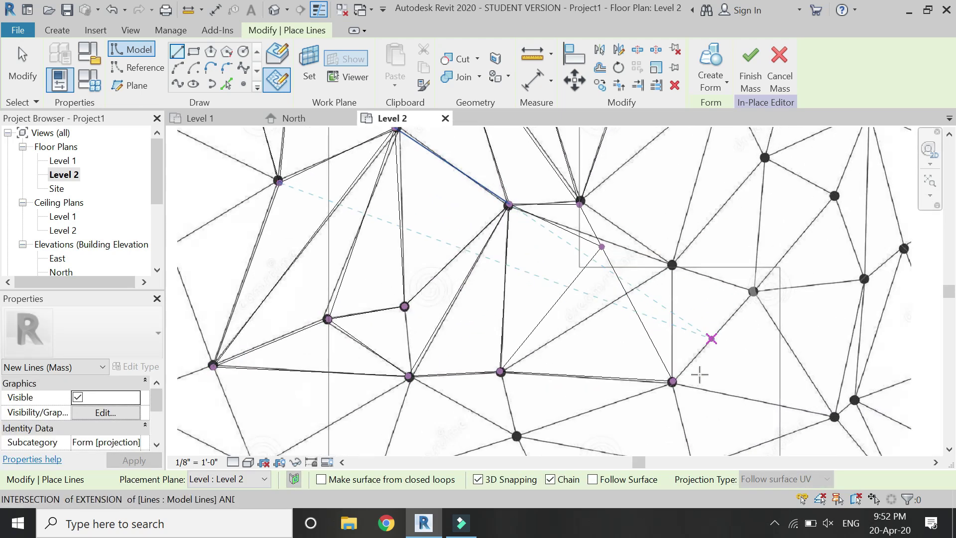
pyautogui.click(674, 382)
pyautogui.click(753, 290)
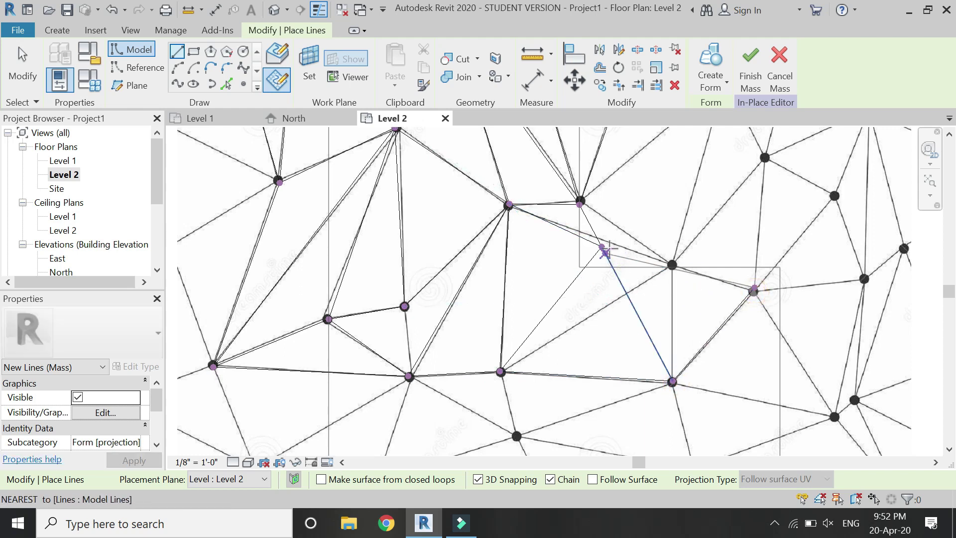
pyautogui.click(603, 246)
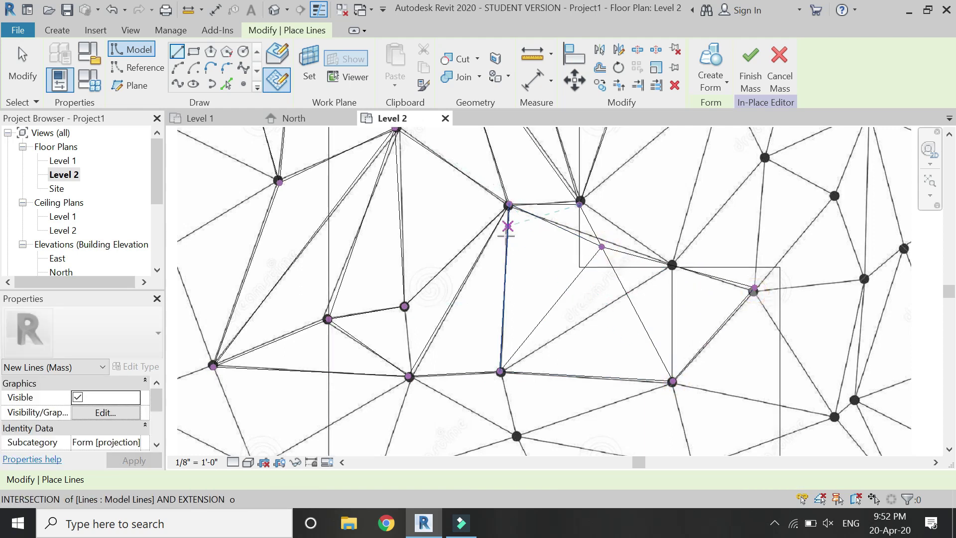
# - Trace the two adjoining triangles to the right of the node near the outline's right edge, one above the other
pyautogui.scroll(-2, 508, 227)
pyautogui.scroll(3, 670, 270)
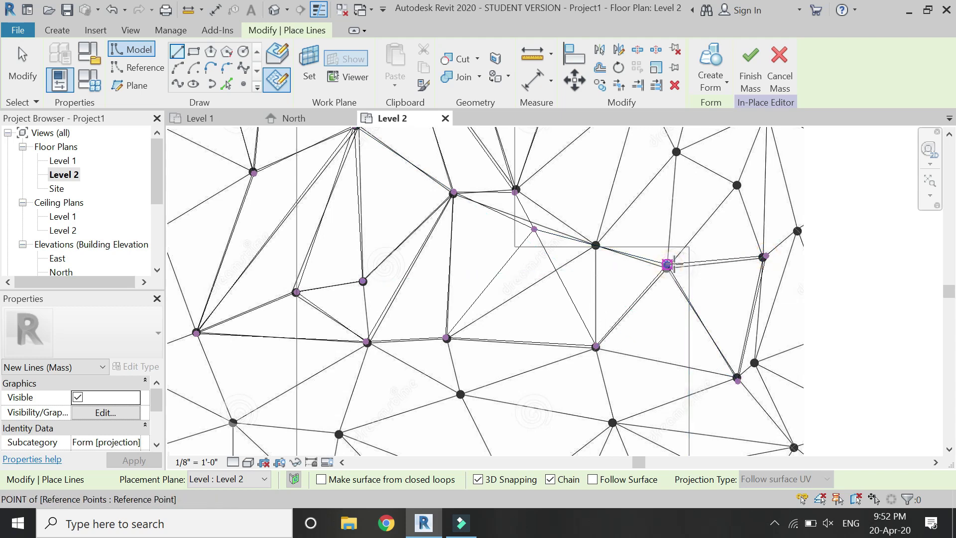
pyautogui.click(668, 265)
pyautogui.click(738, 185)
pyautogui.scroll(-1, 699, 206)
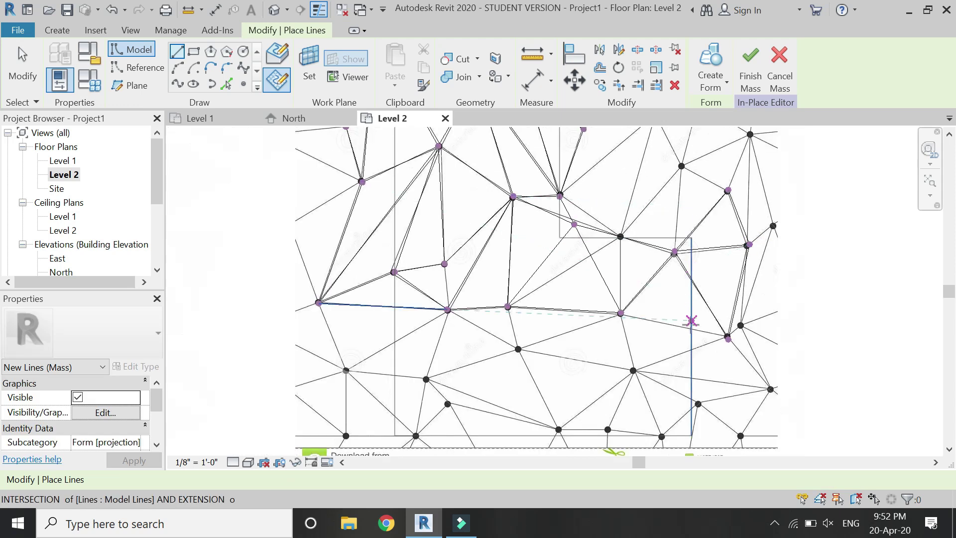
# - Trace the two adjoining triangles between the node below the outline's inner corner, the right-edge nodes and the lower right node
pyautogui.scroll(1, 716, 395)
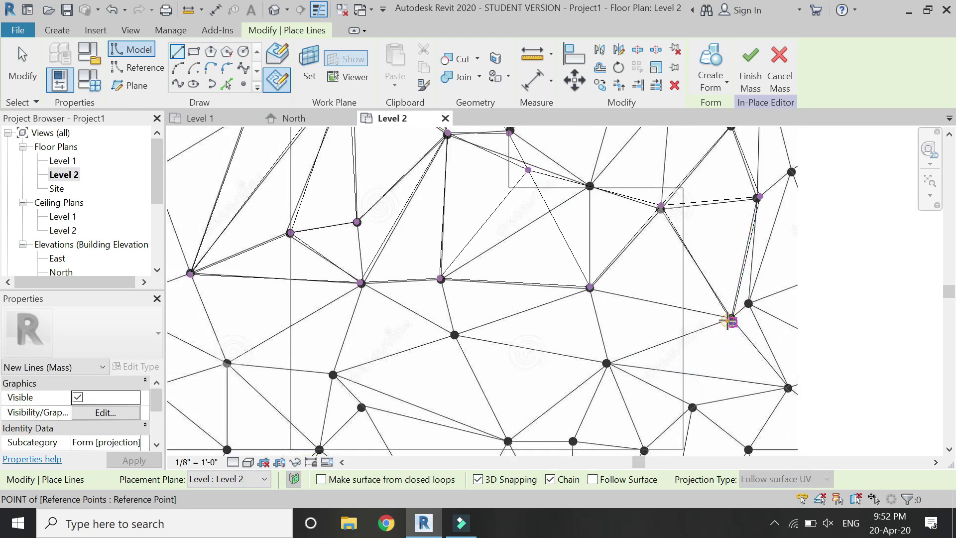
pyautogui.click(590, 287)
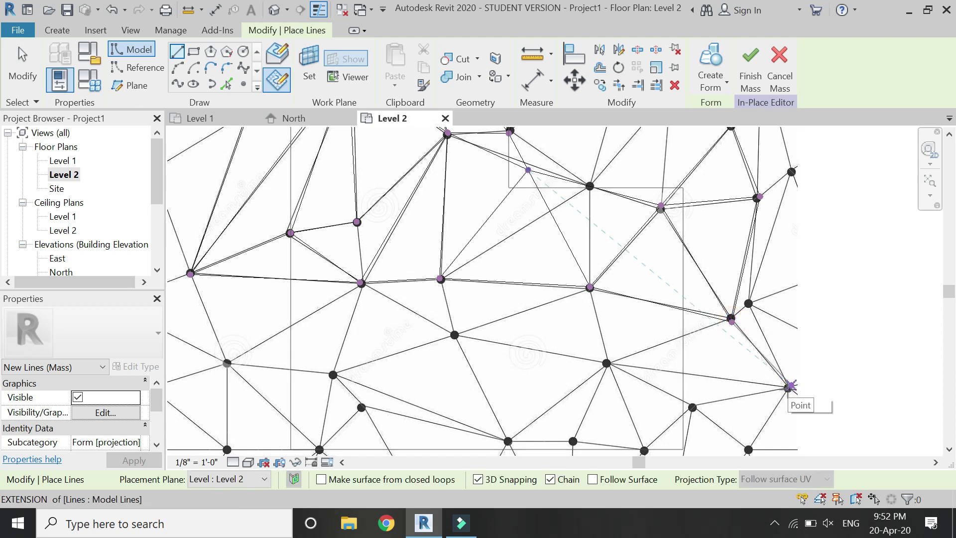
pyautogui.click(731, 322)
pyautogui.click(590, 287)
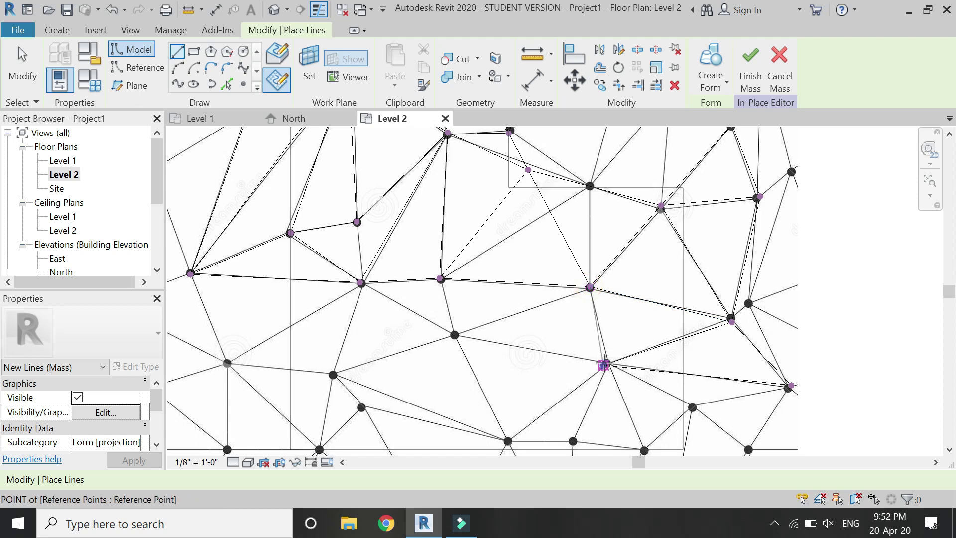
# - Draw a triangle from the lower right node to the bottom-edge node beneath it and the small node to its right
pyautogui.scroll(4, 638, 429)
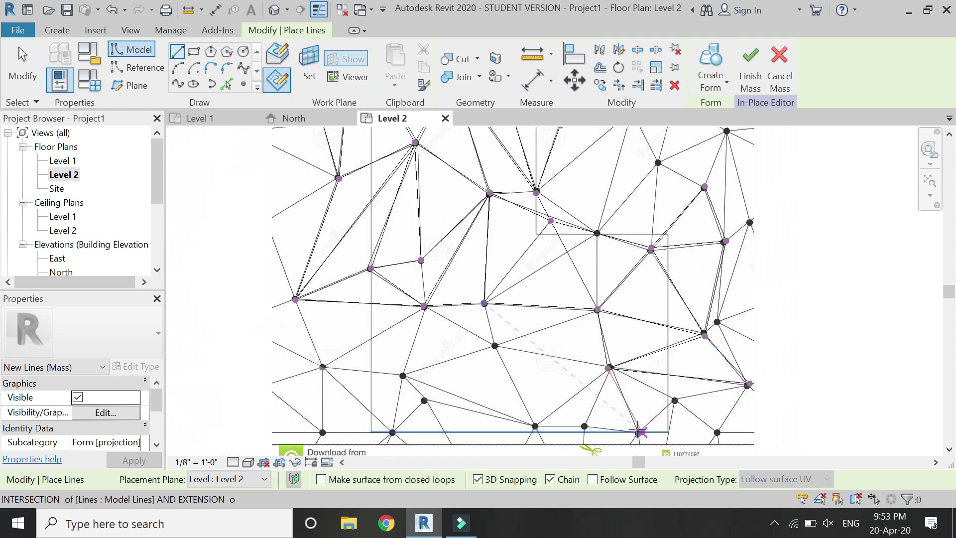
pyautogui.click(640, 437)
pyautogui.click(754, 328)
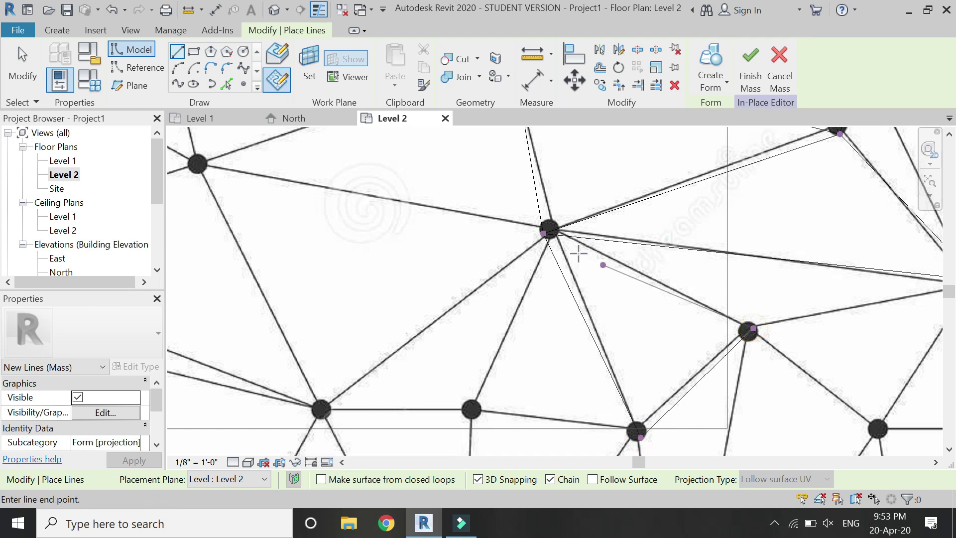
pyautogui.click(551, 233)
pyautogui.scroll(-3, 557, 329)
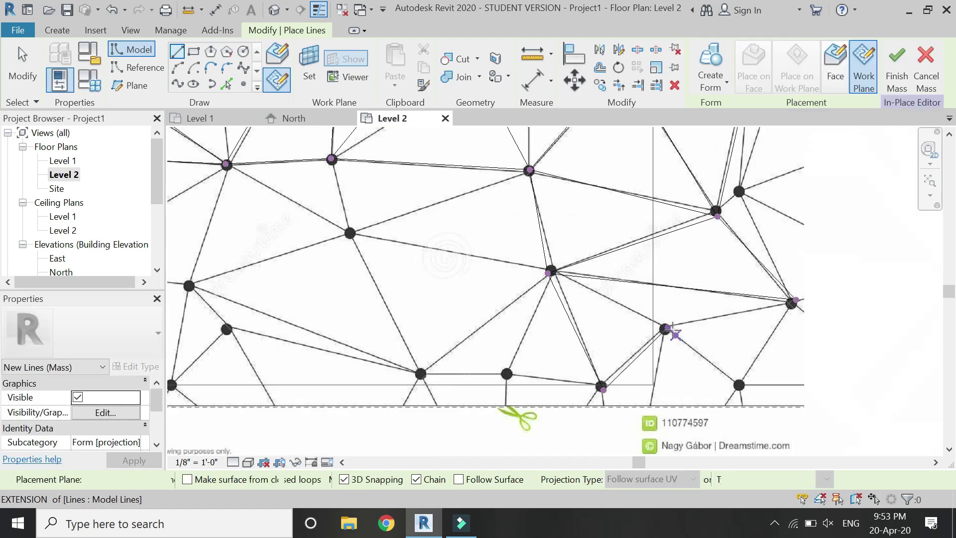
# - Connect the small right node to the right-edge node and the bottom right node, and close the triangle along the bottom edge
pyautogui.click(792, 303)
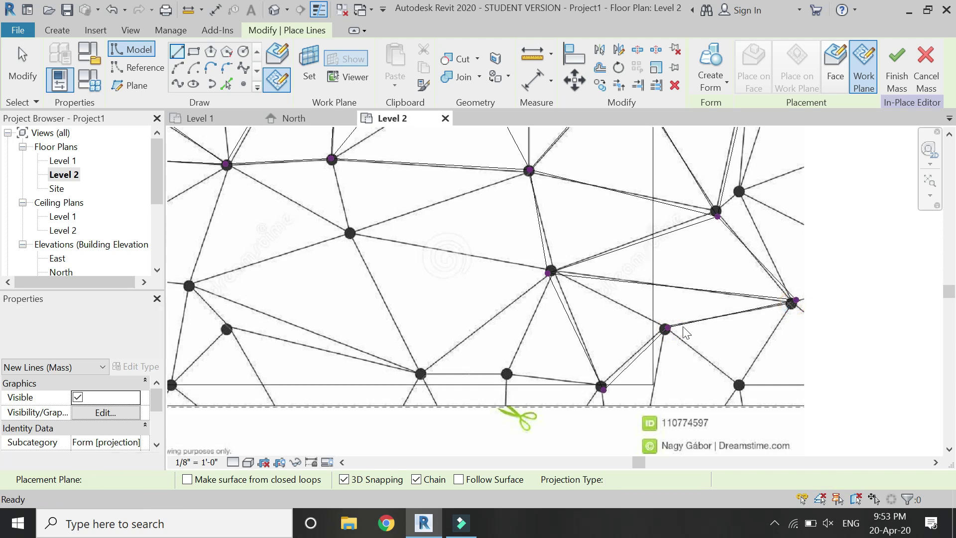
pyautogui.press('Escape')
pyautogui.click(739, 384)
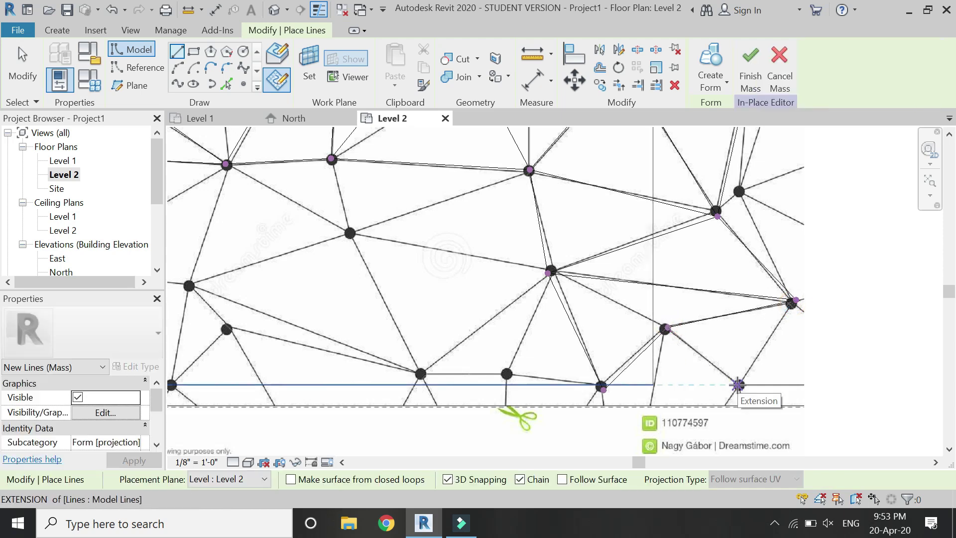
pyautogui.click(792, 303)
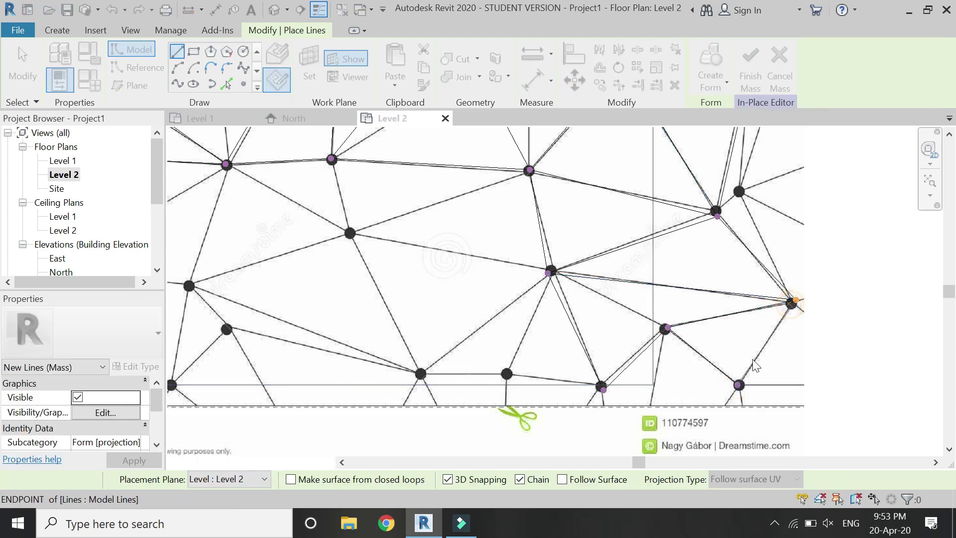
pyautogui.press('Escape')
pyautogui.scroll(-3, 640, 371)
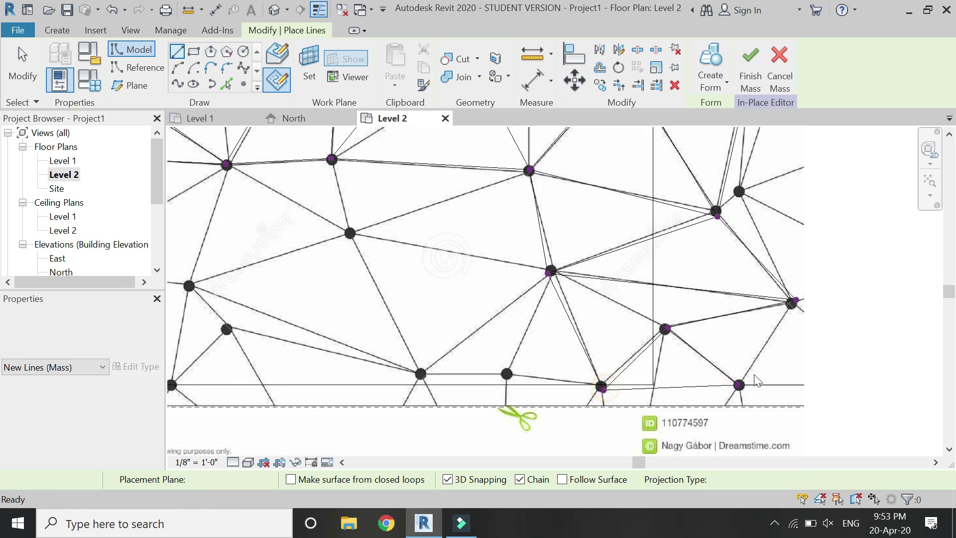
# - Draw two adjoining triangles from the lower right node down to the three bottom-edge nodes beneath it
pyautogui.scroll(3, 634, 354)
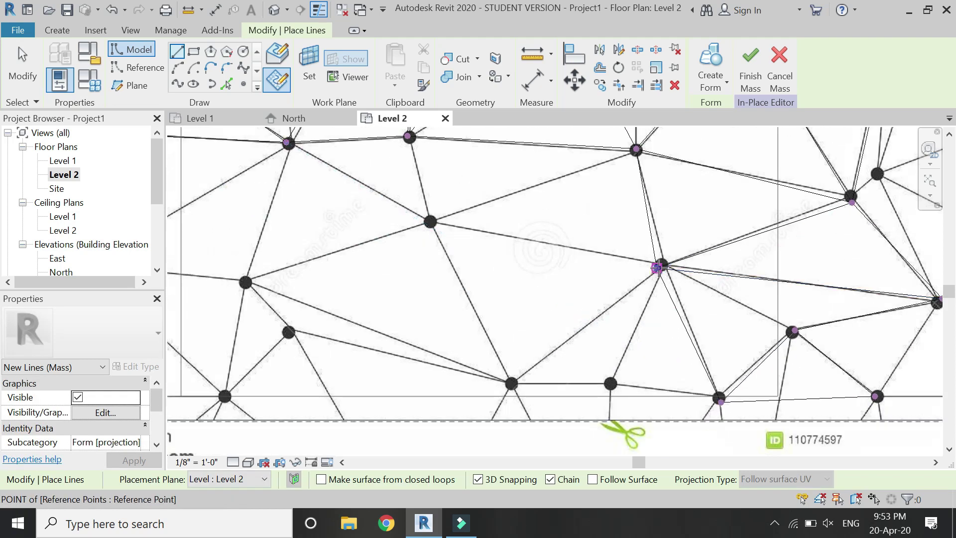
pyautogui.click(510, 382)
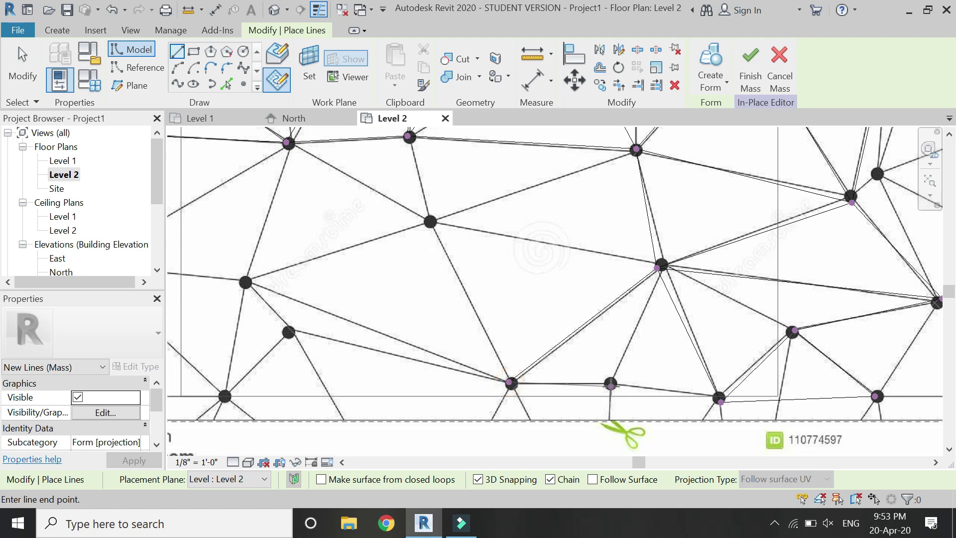
pyautogui.click(659, 270)
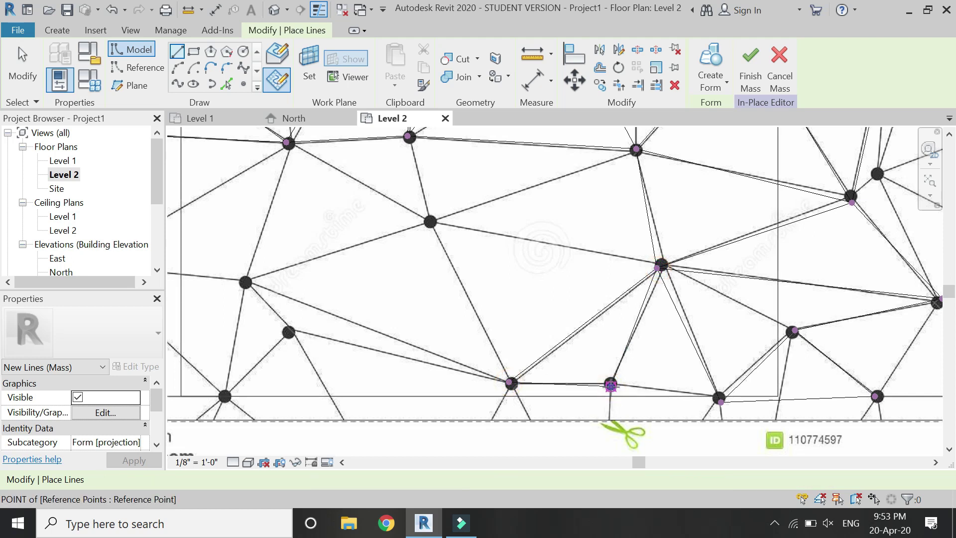
pyautogui.click(720, 399)
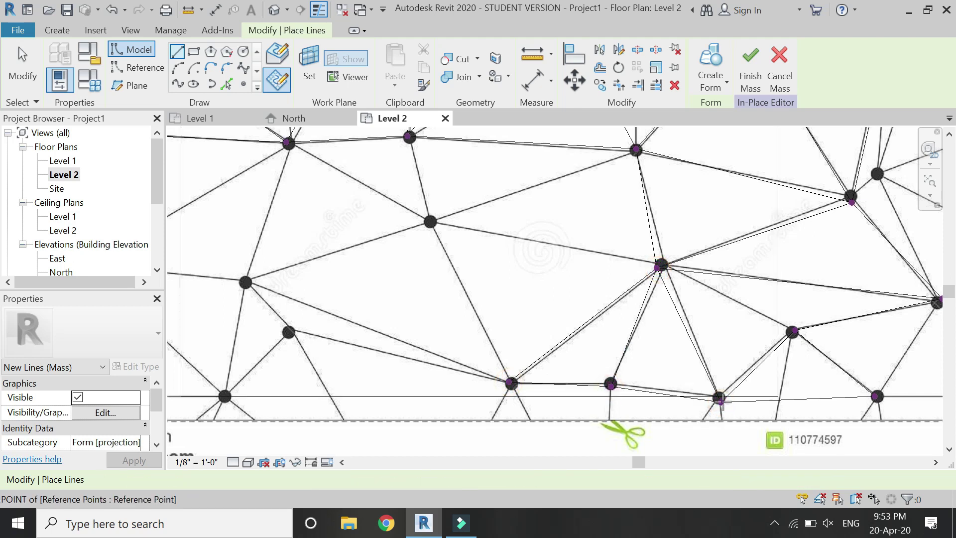
# - Trace the edges from the lower central node to the two nodes above, the lower right node and the bottom-edge node
pyautogui.scroll(-2, 721, 401)
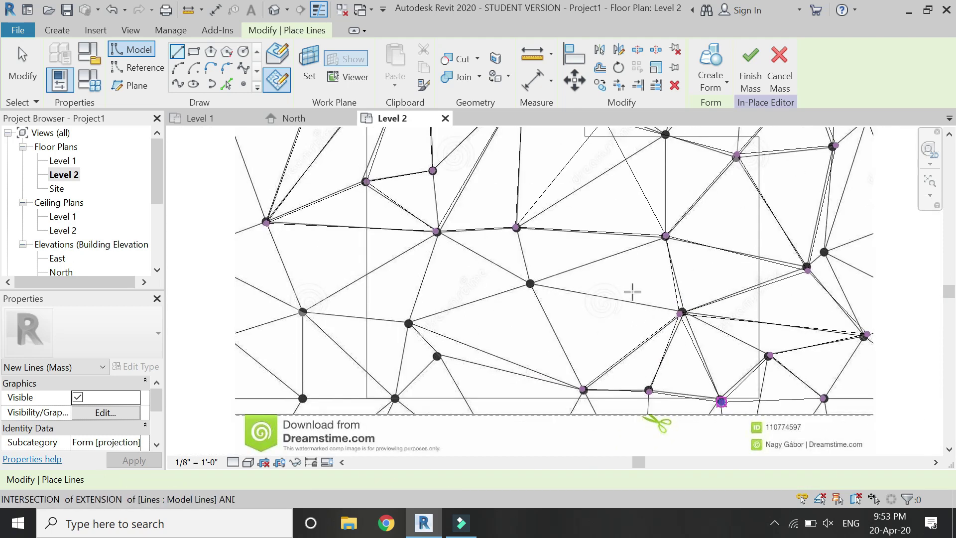
pyautogui.click(531, 283)
pyautogui.click(516, 228)
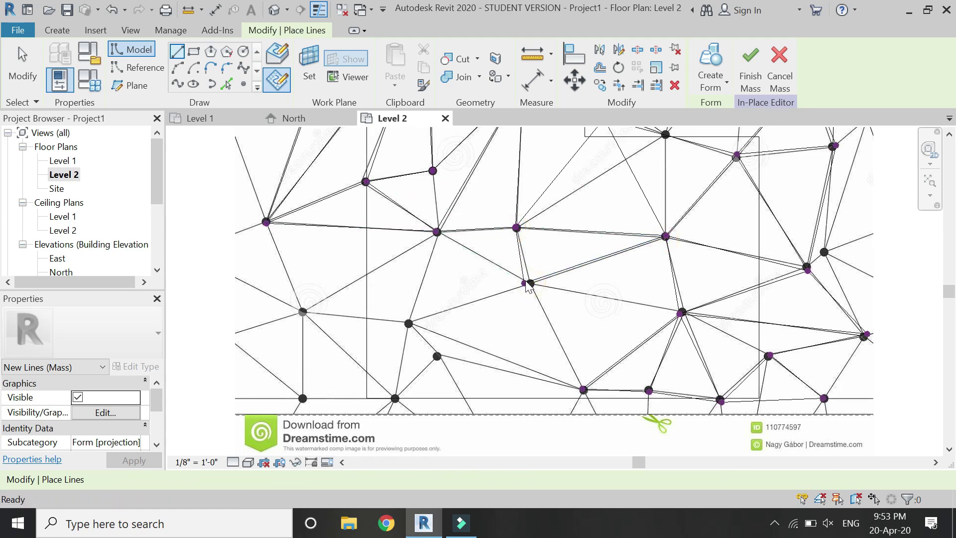
pyautogui.click(679, 313)
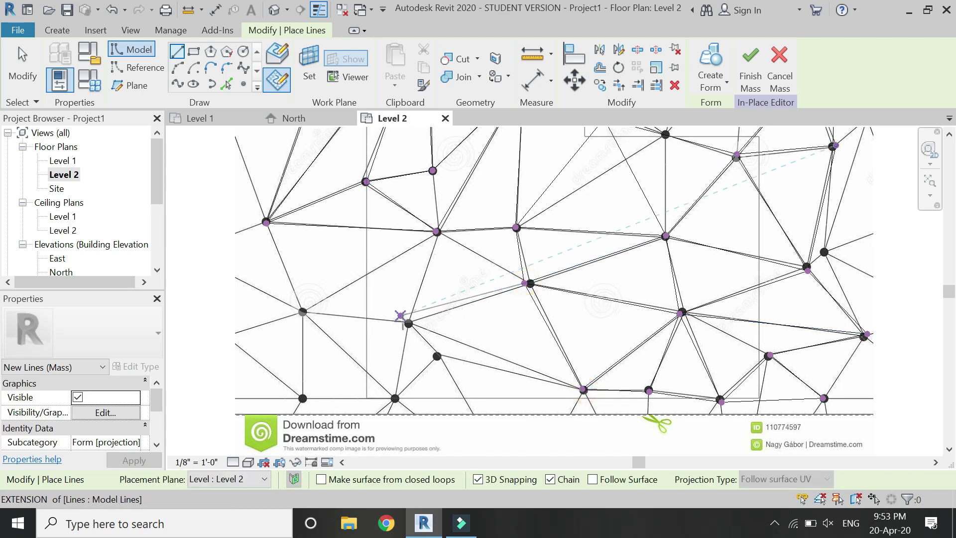
# - Trace the triangles from the lower left node to the central node, the small node beneath it and the two bottom-edge nodes
pyautogui.click(407, 324)
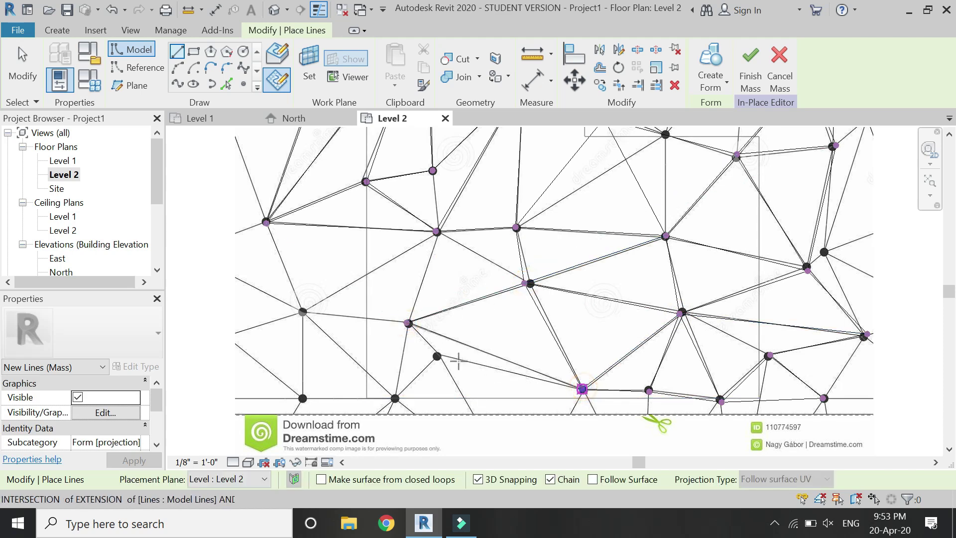
pyautogui.click(408, 323)
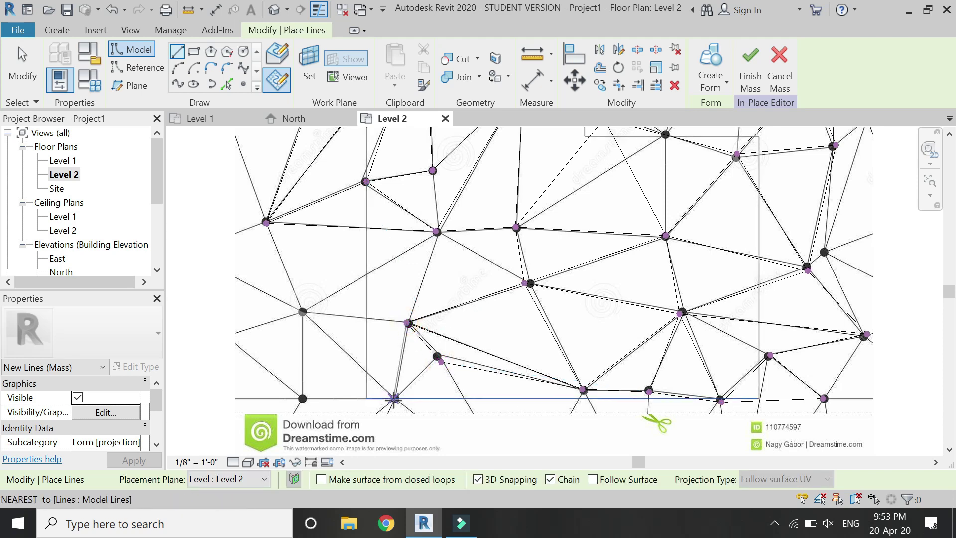
pyautogui.click(441, 363)
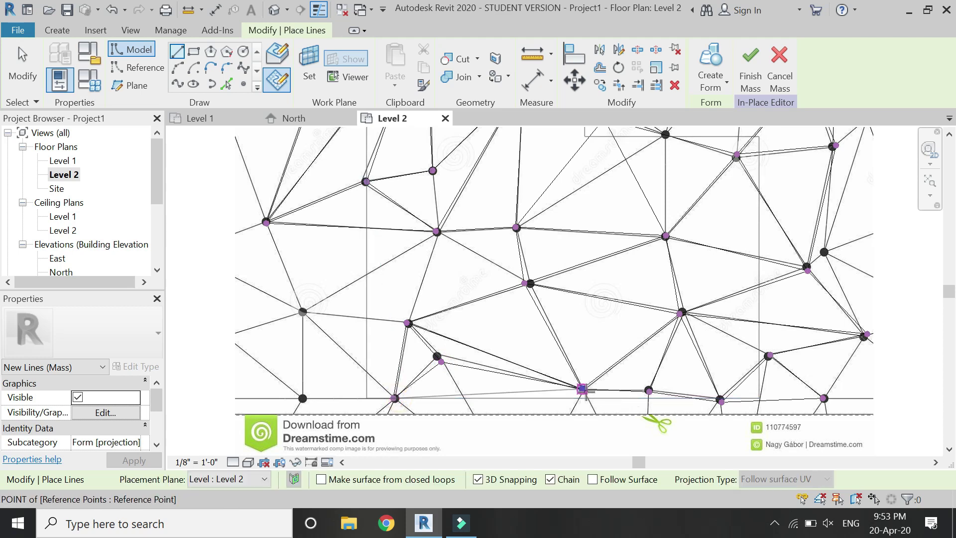
pyautogui.click(631, 398)
pyautogui.scroll(-3, 630, 396)
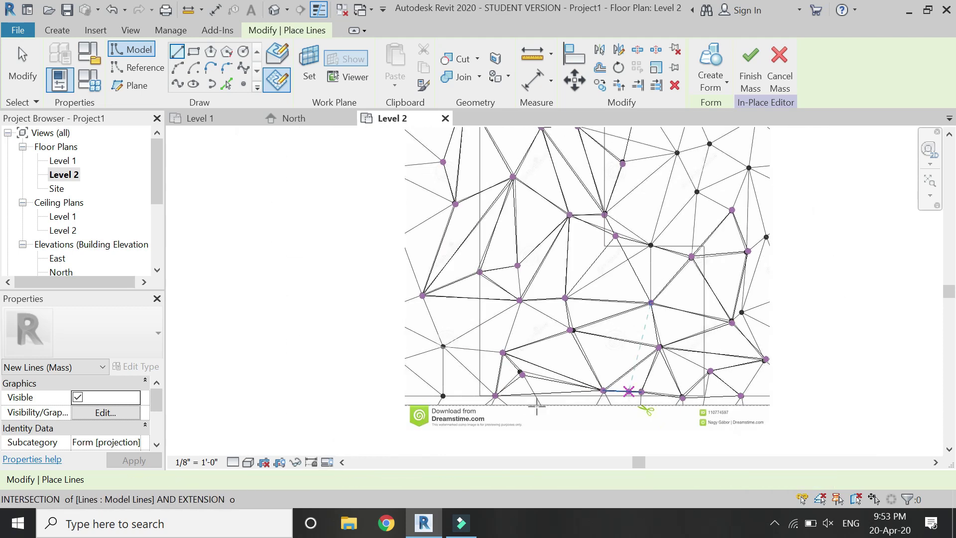
# - Draw two triangles joining the lower left node, the pattern's far left node and the two bottom left nodes
pyautogui.scroll(3, 648, 411)
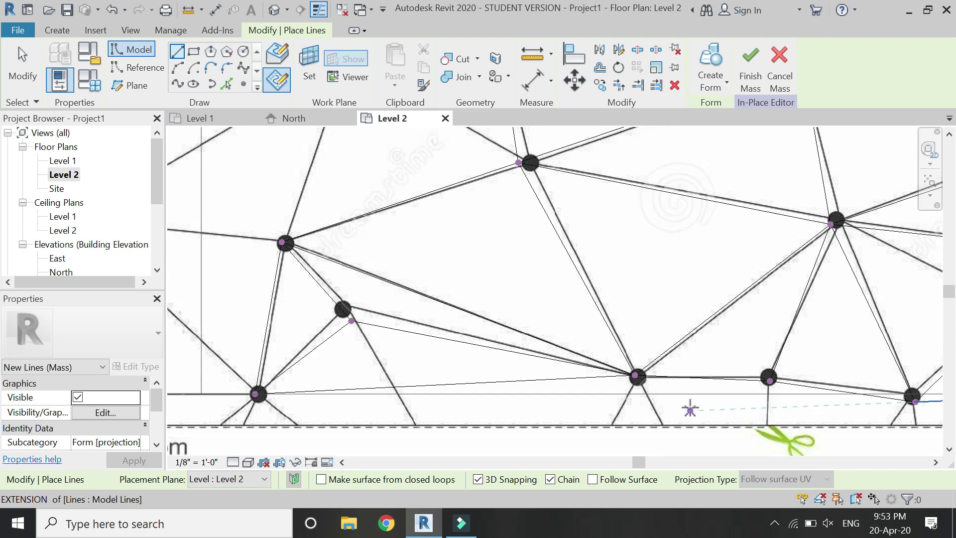
pyautogui.scroll(-3, 691, 408)
pyautogui.scroll(3, 433, 319)
pyautogui.click(464, 311)
pyautogui.click(326, 296)
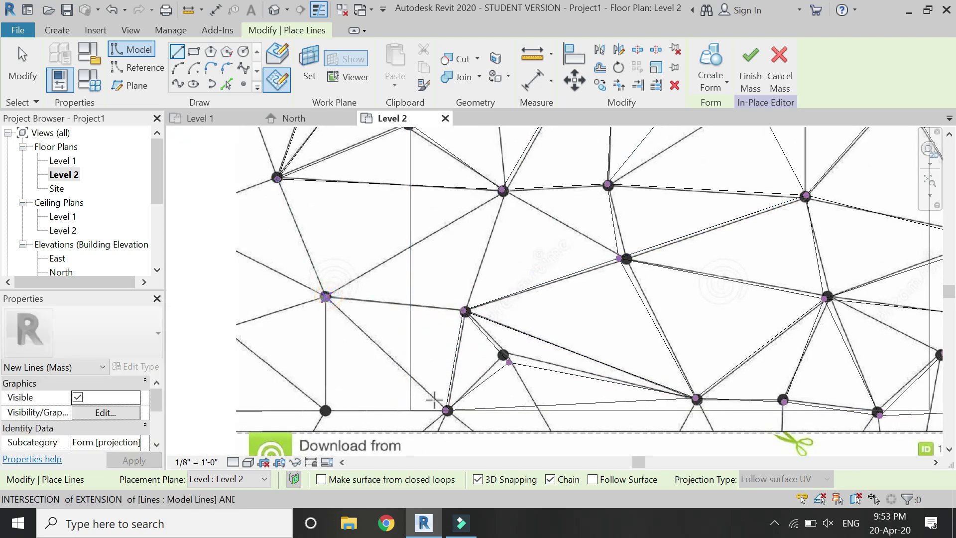
pyautogui.click(445, 409)
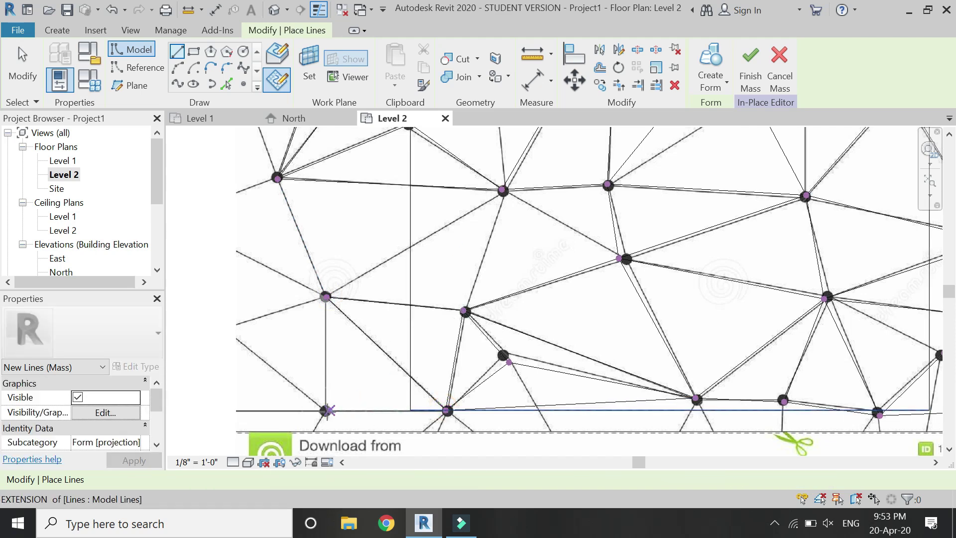
pyautogui.click(329, 297)
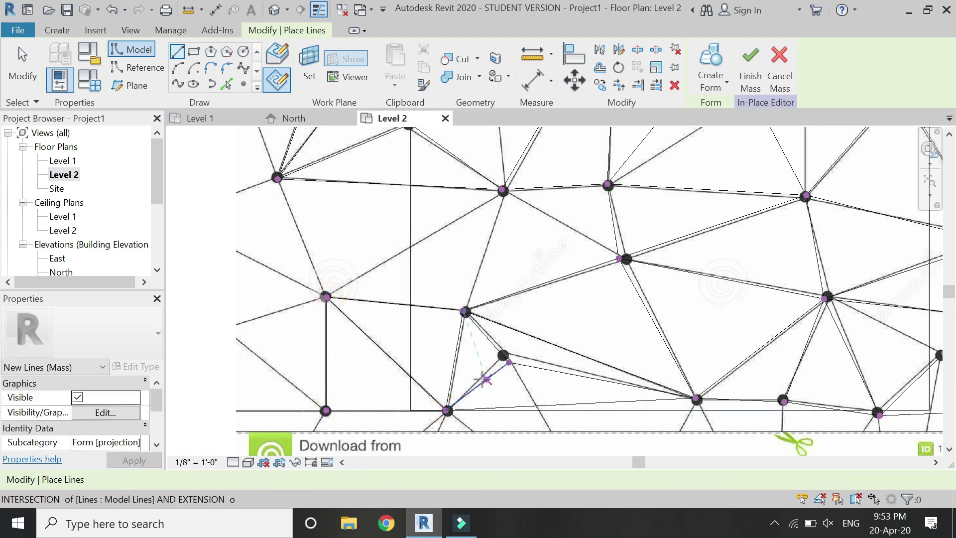
# - Connect the far left node to the three nodes above it to fill the left side, and finish drawing lines
pyautogui.scroll(-1, 476, 375)
pyautogui.moveTo(470, 226); pyautogui.dragTo(477, 307, button='middle')
pyautogui.click(501, 254)
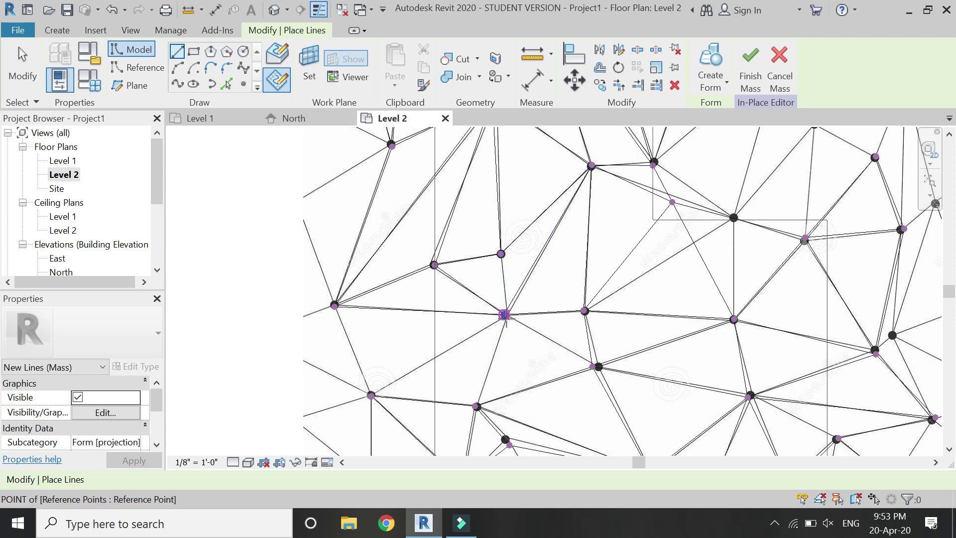
pyautogui.click(371, 395)
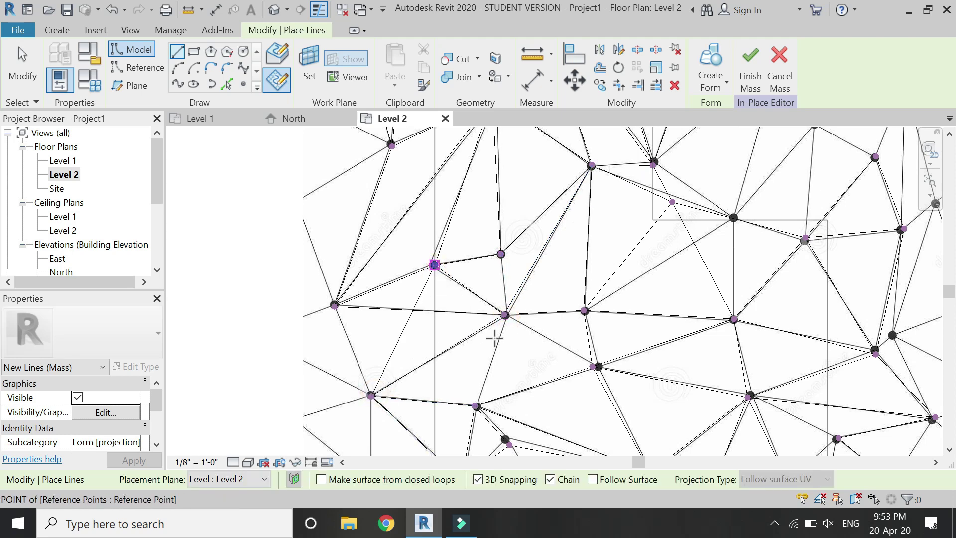
pyautogui.click(434, 265)
pyautogui.press('Escape')
pyautogui.click(372, 395)
pyautogui.click(335, 306)
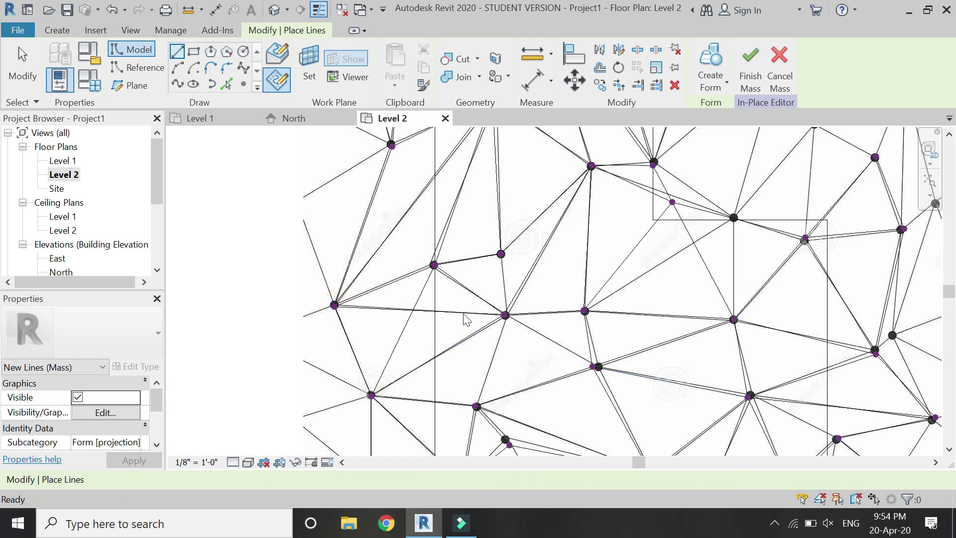
pyautogui.scroll(-5, 458, 342)
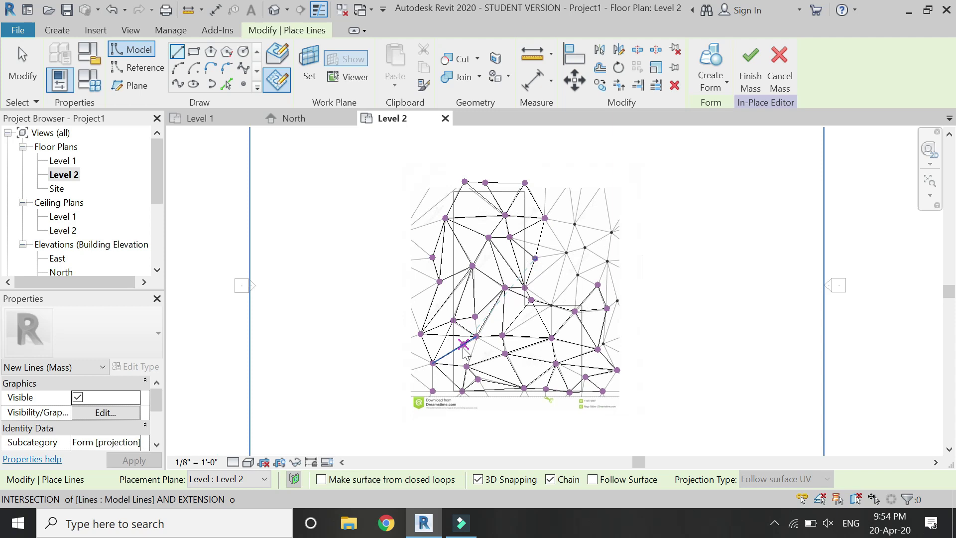
pyautogui.press('Escape')
pyautogui.press('Escape')
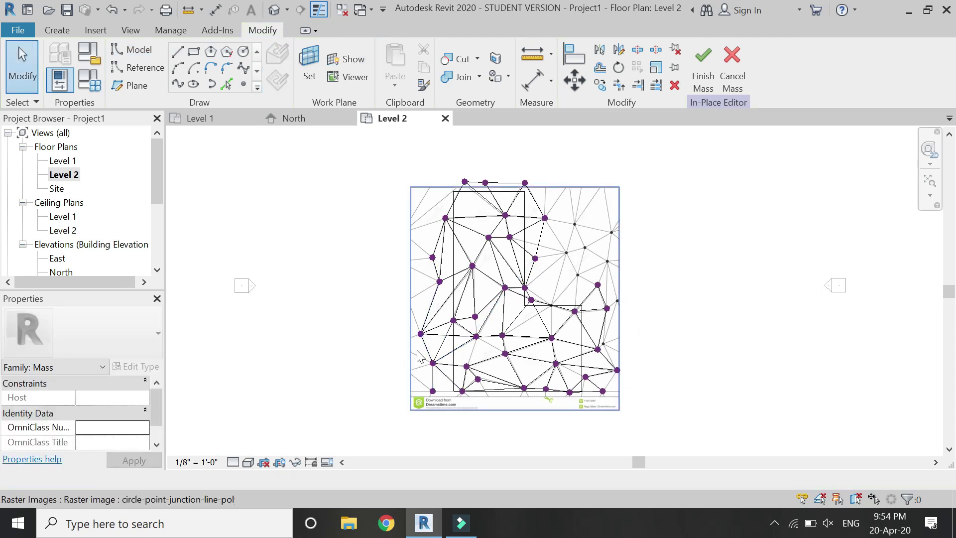
# - Draw a vertical reference plane along the left side of the pattern image, extending past its upper and lower edges
pyautogui.press('r')
pyautogui.press('p')
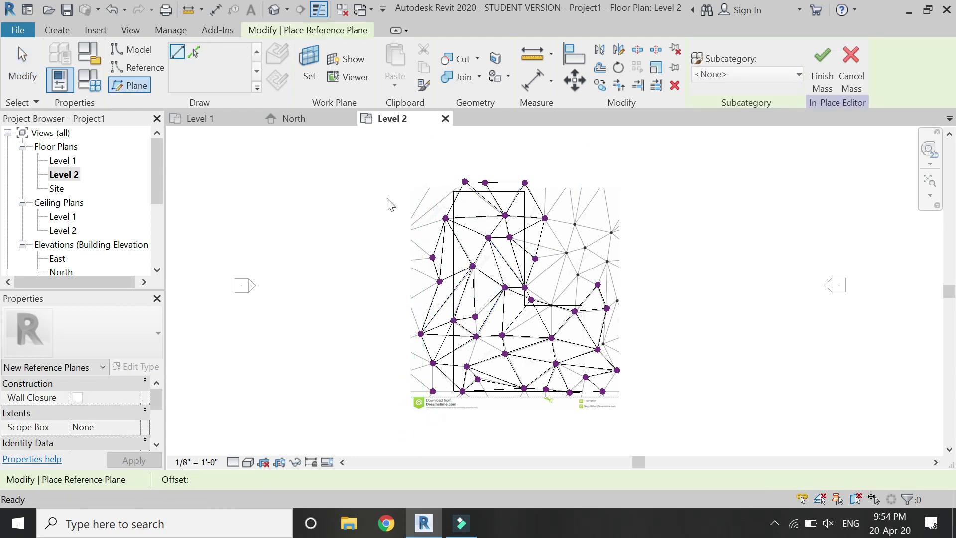
pyautogui.click(413, 149)
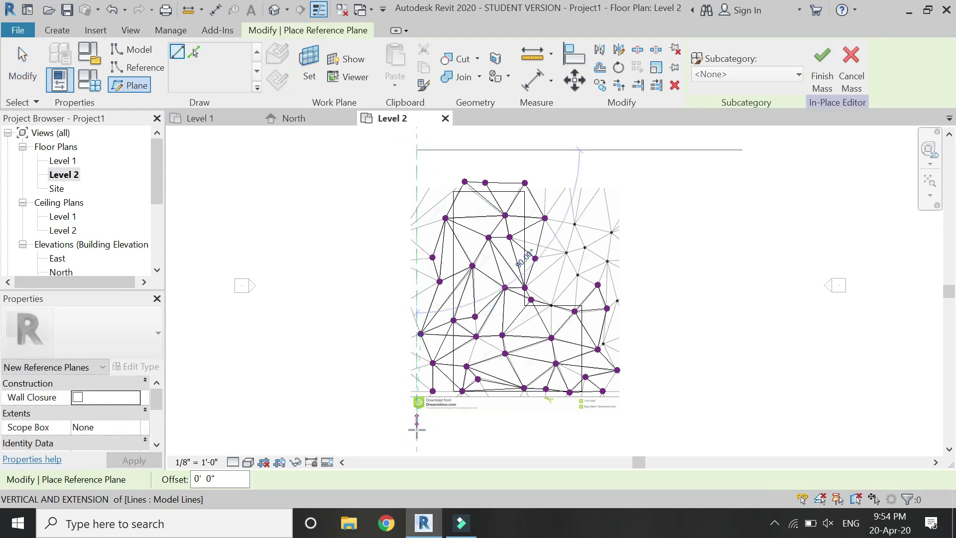
pyautogui.click(416, 442)
pyautogui.press('Escape')
pyautogui.press('Escape')
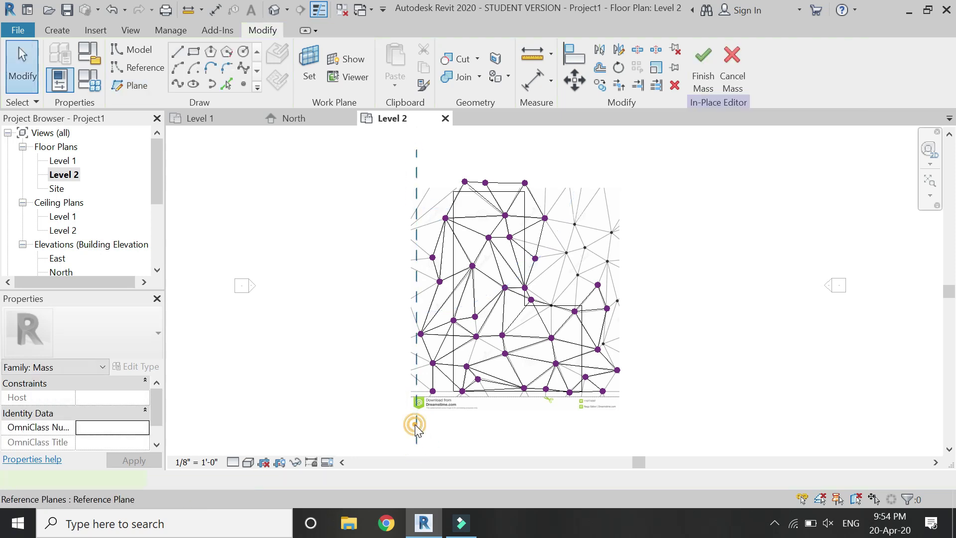
# - Name the vertical reference plane 1
pyautogui.click(415, 424)
pyautogui.click(411, 423)
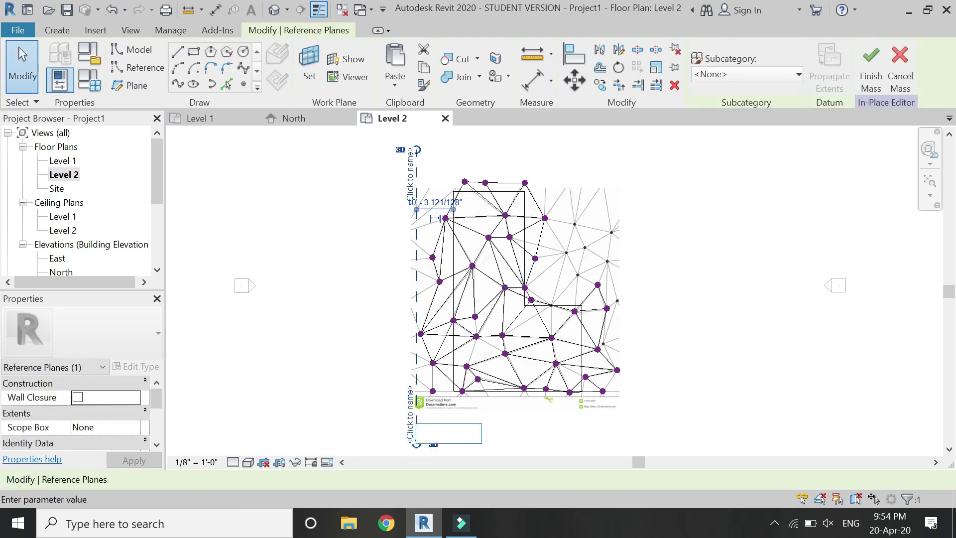
pyautogui.write('1')
pyautogui.press('Return')
pyautogui.press('Escape')
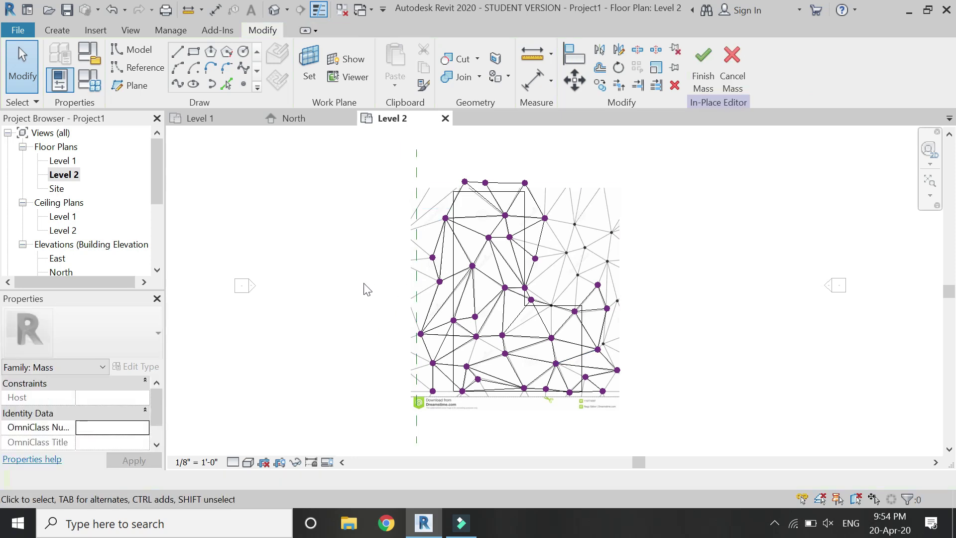
# - Open the West elevation view with both levels in view
pyautogui.scroll(-1, 103, 266)
pyautogui.doubleClick(60, 258)
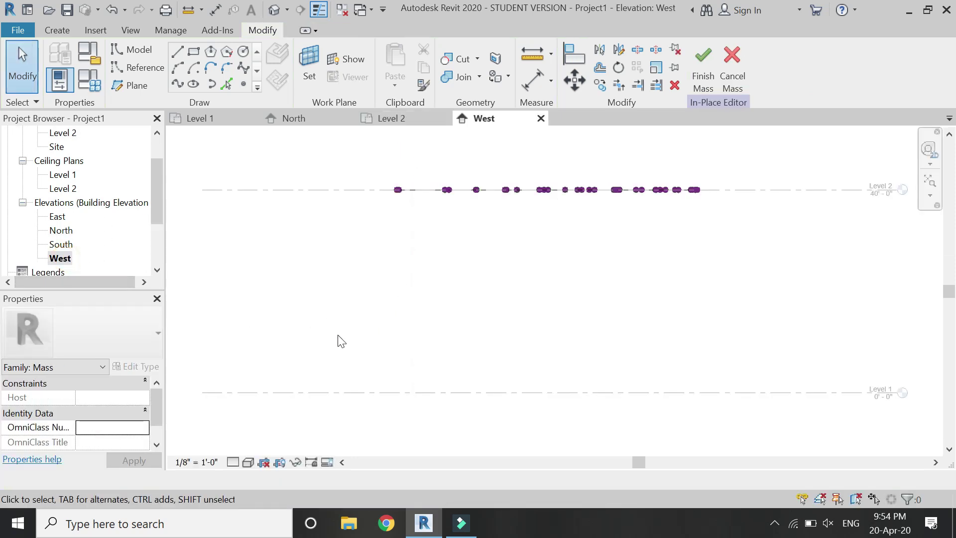
pyautogui.scroll(-1, 369, 352)
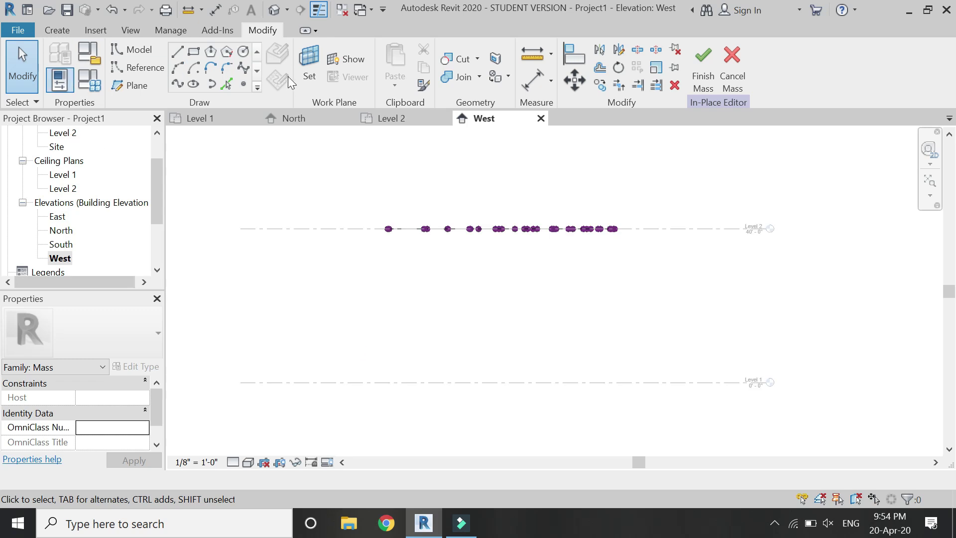
# - Import the circle-point-junction-line-polygon-texture pattern image and place it centred between Level 1 and Level 2
pyautogui.click(96, 31)
pyautogui.click(505, 77)
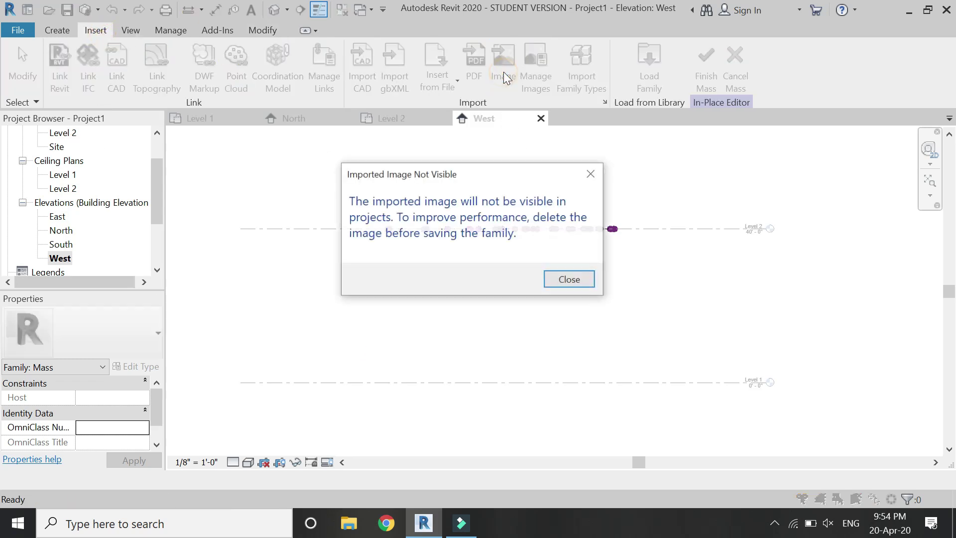
pyautogui.click(568, 280)
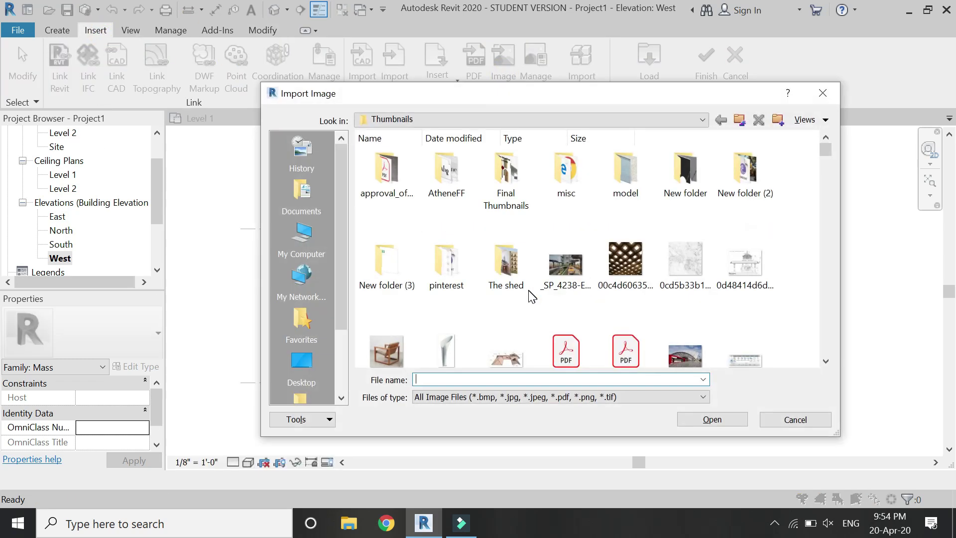
pyautogui.click(451, 268)
pyautogui.press('c')
pyautogui.press('a')
pyautogui.press('2')
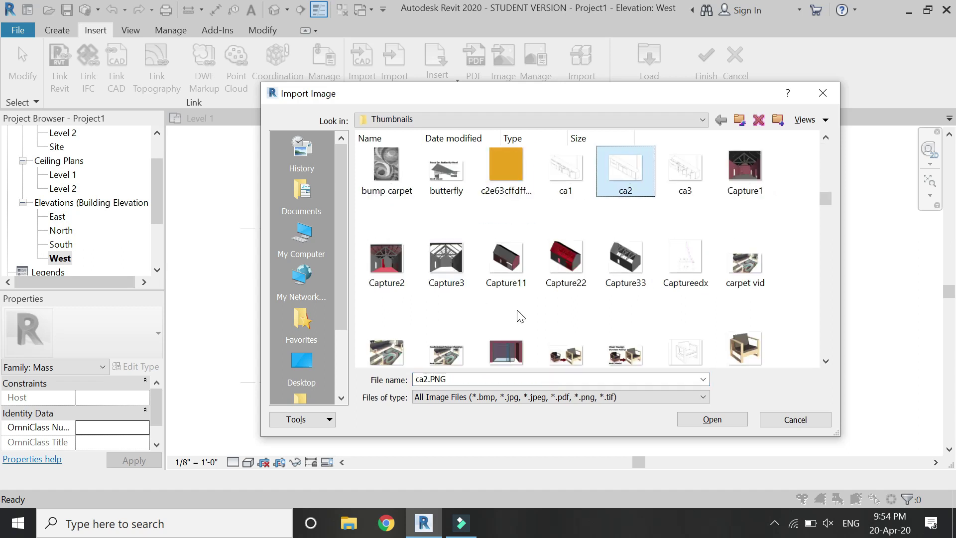
pyautogui.scroll(-3, 521, 317)
pyautogui.click(518, 316)
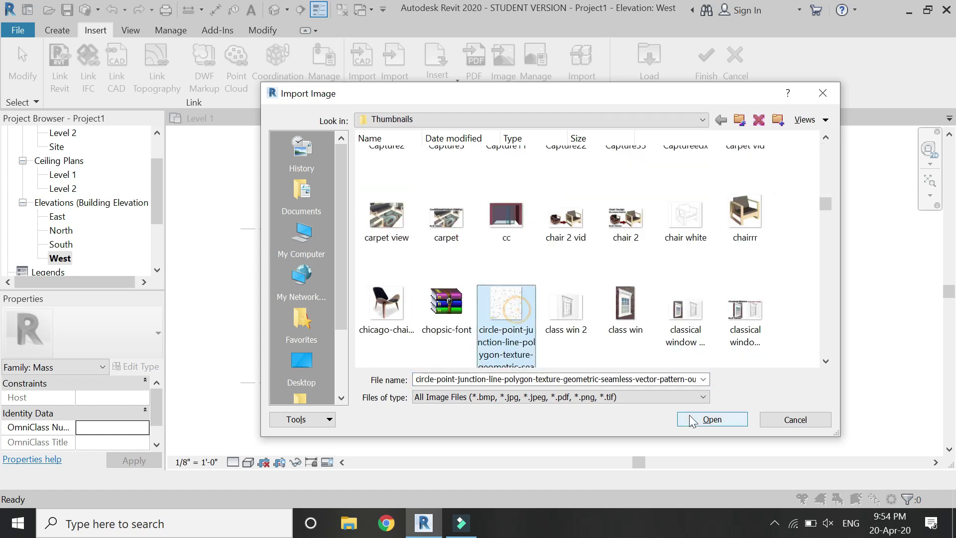
pyautogui.click(694, 418)
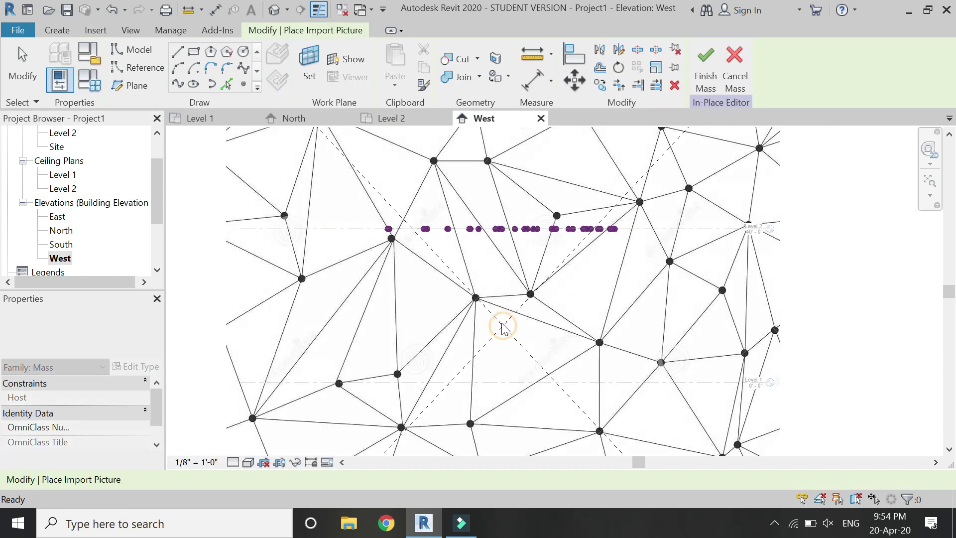
pyautogui.click(501, 323)
# - Scale the pattern image down to about 62' wide by 66' high and move it so its upper edge lies just above Level 2
pyautogui.moveTo(365, 177); pyautogui.dragTo(467, 287)
pyautogui.moveTo(640, 287); pyautogui.dragTo(580, 332)
pyautogui.moveTo(553, 366); pyautogui.dragTo(528, 287)
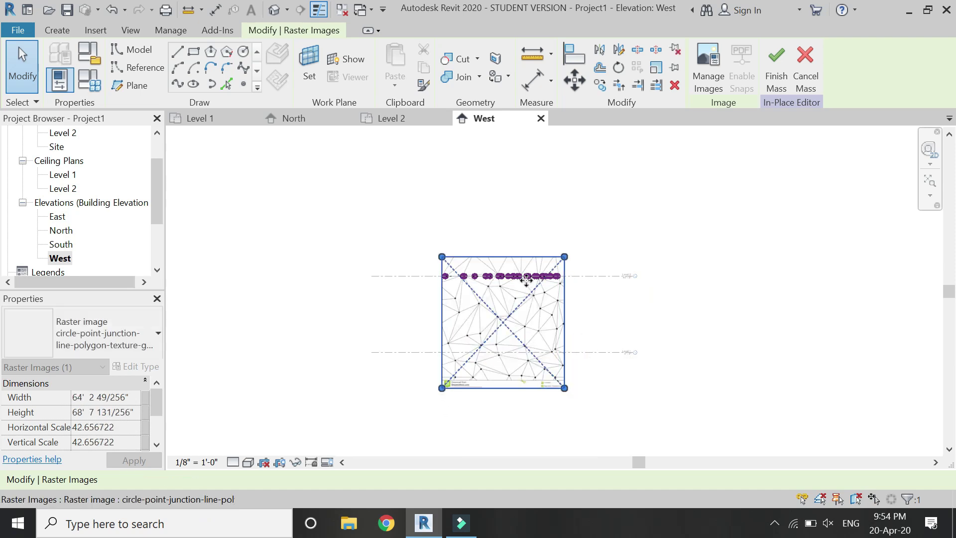
pyautogui.scroll(3, 498, 320)
pyautogui.moveTo(586, 407)
pyautogui.mouseDown()
pyautogui.moveTo(546, 367)
pyautogui.moveTo(587, 405)
pyautogui.mouseUp()
# - Start drawing model lines and set the work plane to Reference Plane : 1
pyautogui.scroll(2, 521, 321)
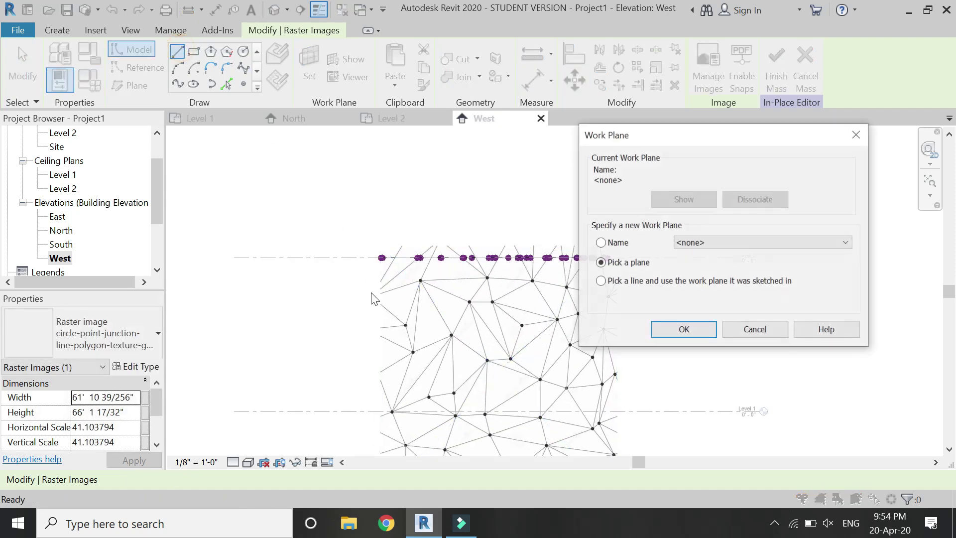
pyautogui.click(690, 242)
pyautogui.click(702, 283)
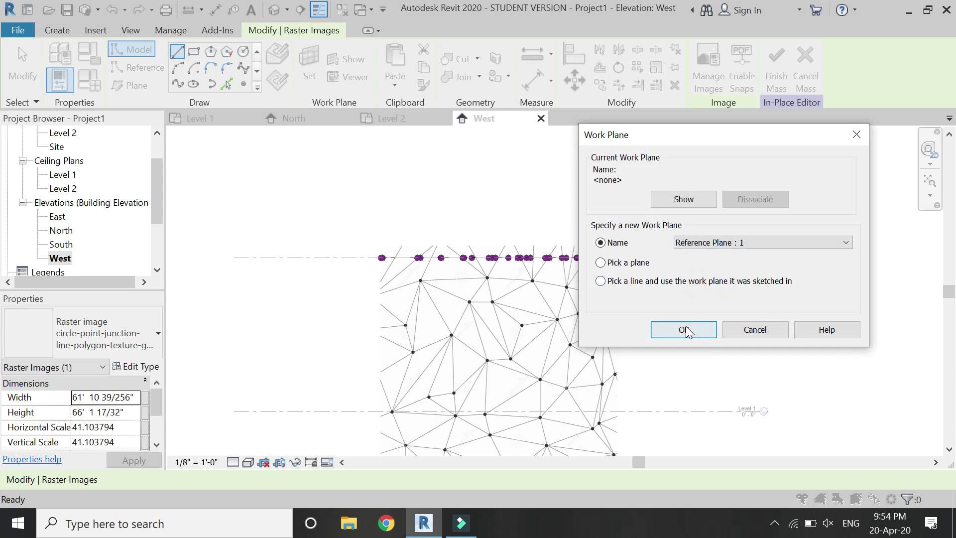
pyautogui.click(684, 330)
# - Draw two triangles joining a point outside the image's left edge, the upper left node and the two nodes below it
pyautogui.scroll(2, 384, 303)
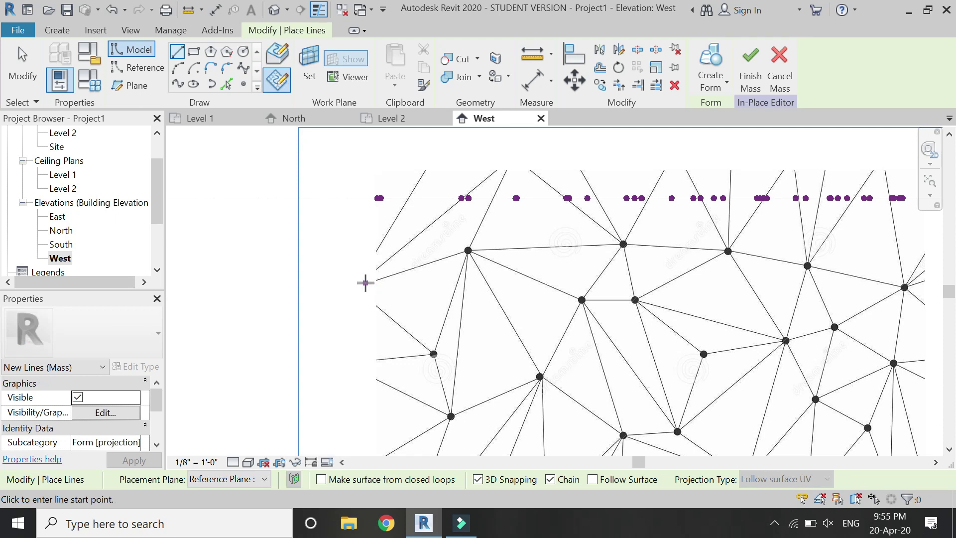
pyautogui.click(366, 283)
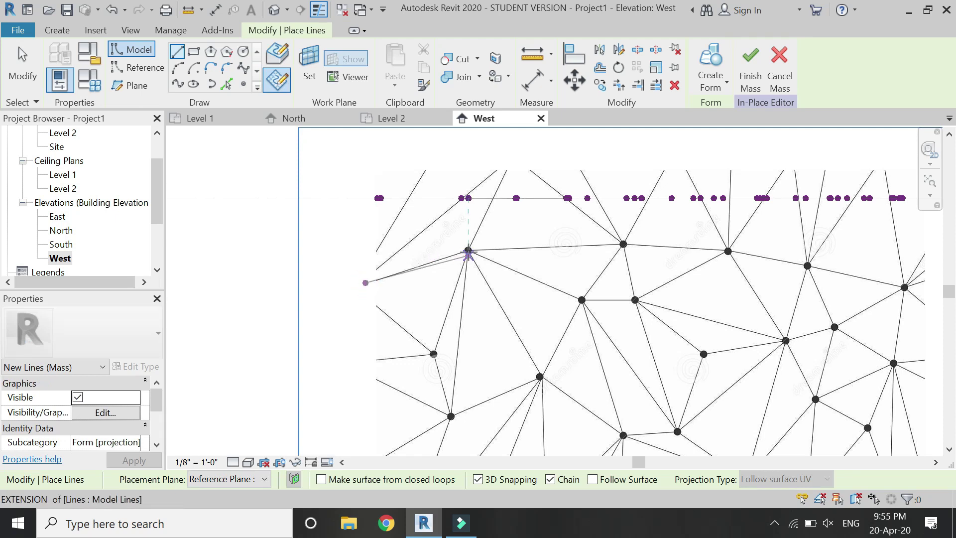
pyautogui.click(468, 250)
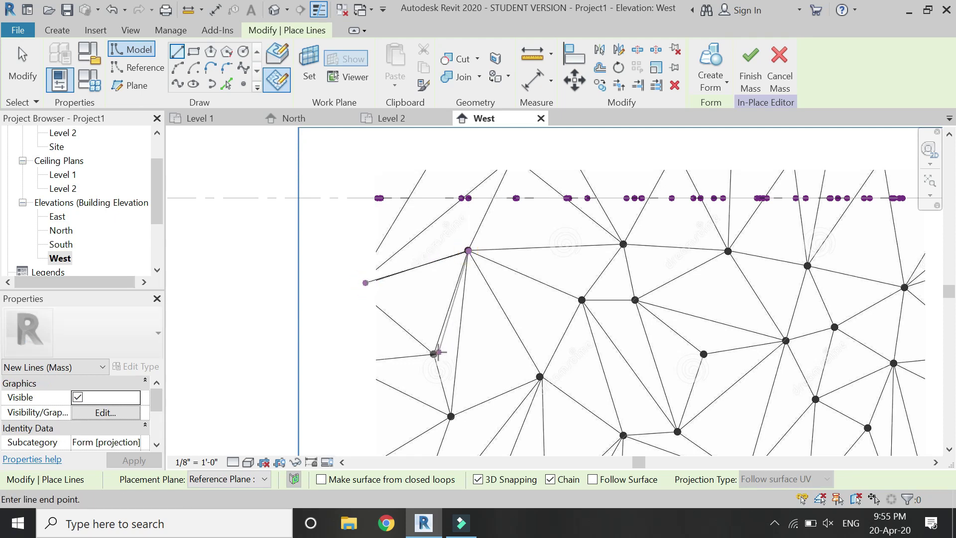
pyautogui.click(367, 284)
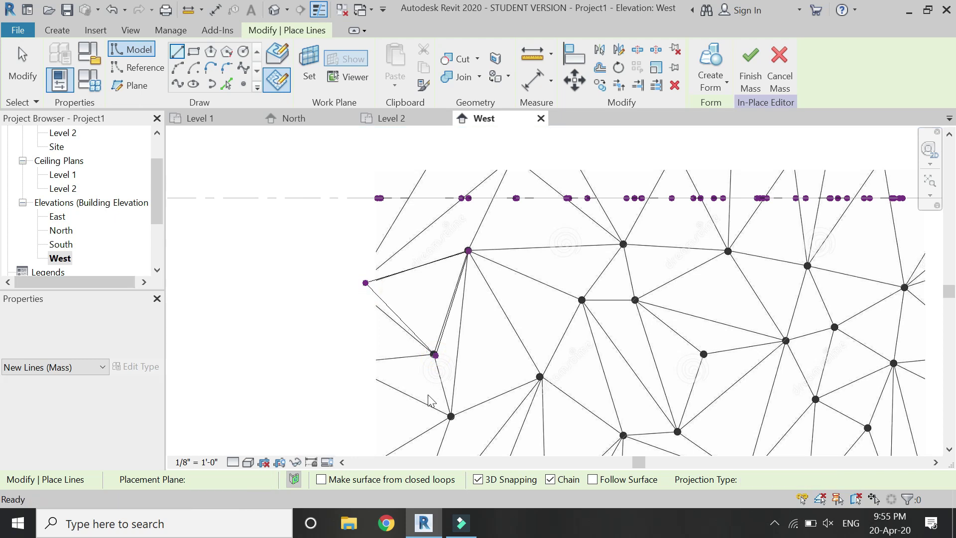
pyautogui.click(450, 417)
pyautogui.click(468, 251)
# - Trace the triangles between the upper left node, the next node along the upper row and the three nodes below them
pyautogui.click(582, 300)
pyautogui.click(626, 243)
pyautogui.click(468, 250)
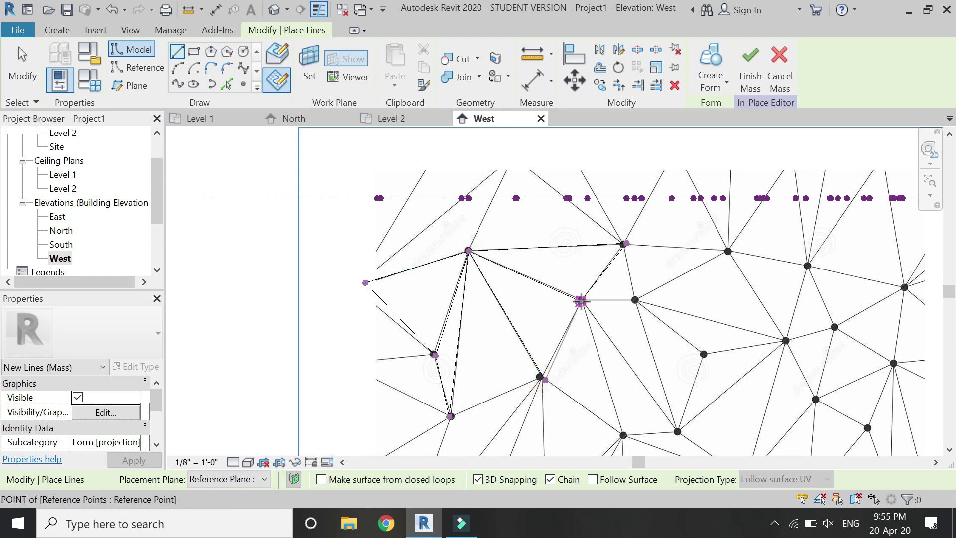
pyautogui.click(581, 302)
pyautogui.click(623, 435)
# - Close the left side with lines joining a second point outside the image to the nearby nodes and the first outer point
pyautogui.click(347, 368)
pyautogui.click(435, 355)
pyautogui.click(365, 283)
pyautogui.scroll(-3, 387, 252)
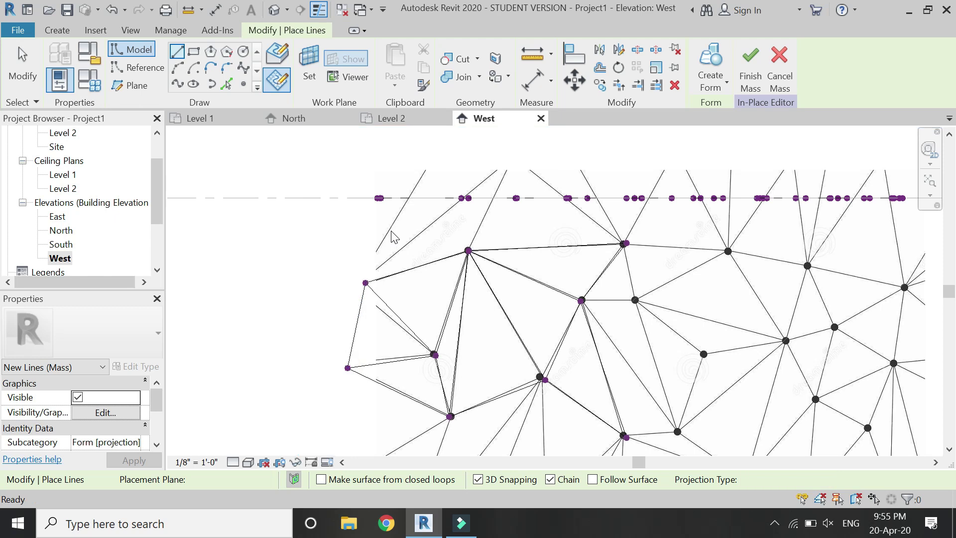
# - Trace the triangles around the two central upper nodes, linking them with the lower centre node and the node to its upper right
pyautogui.scroll(3, 431, 355)
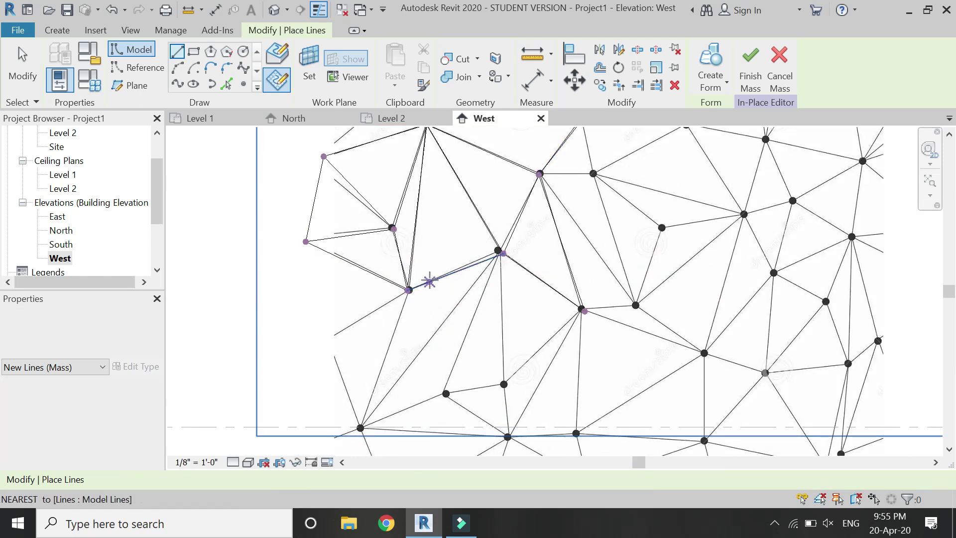
pyautogui.scroll(-3, 428, 275)
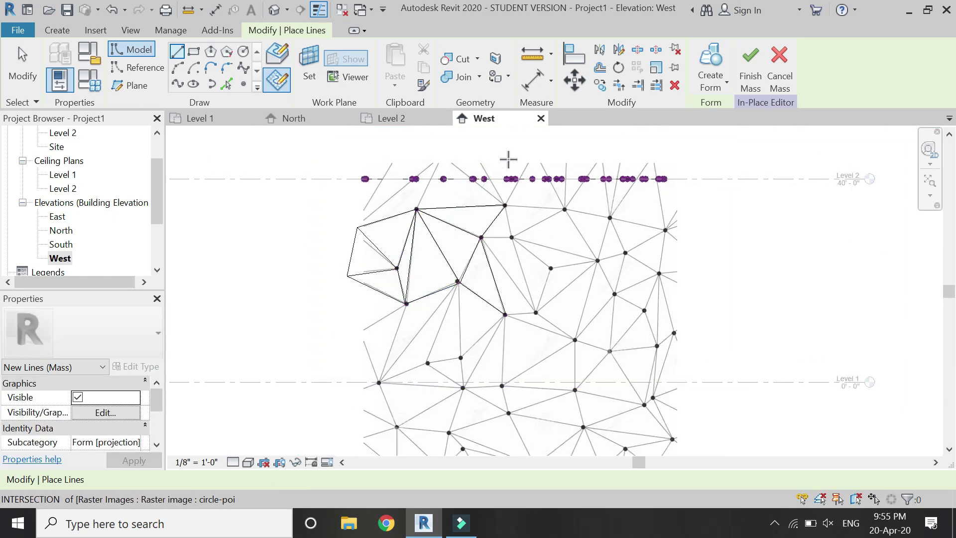
pyautogui.scroll(2, 507, 162)
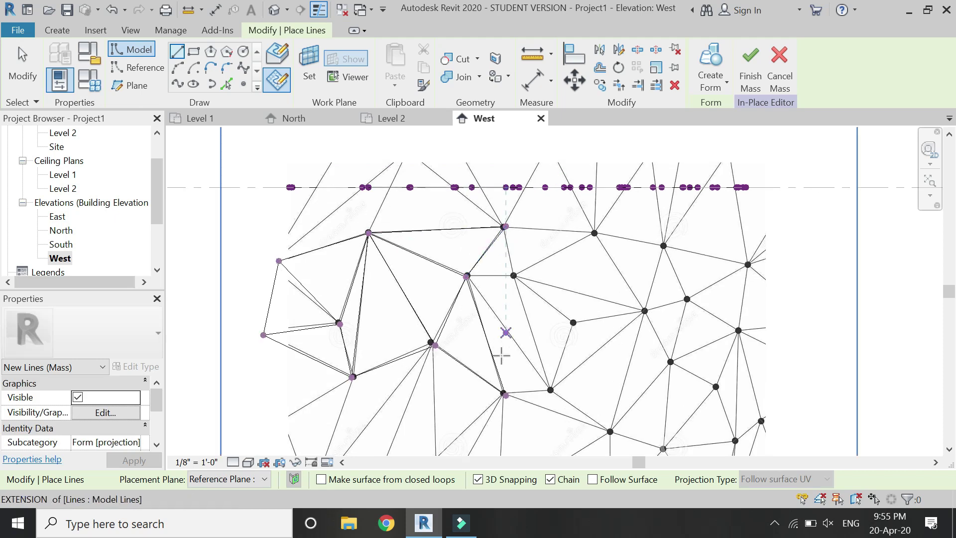
pyautogui.click(542, 392)
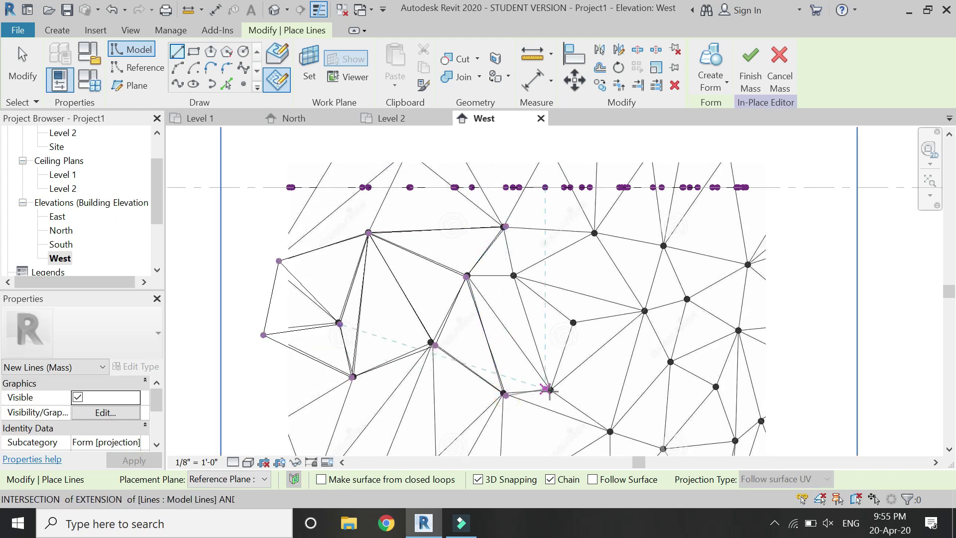
pyautogui.click(547, 390)
pyautogui.click(467, 275)
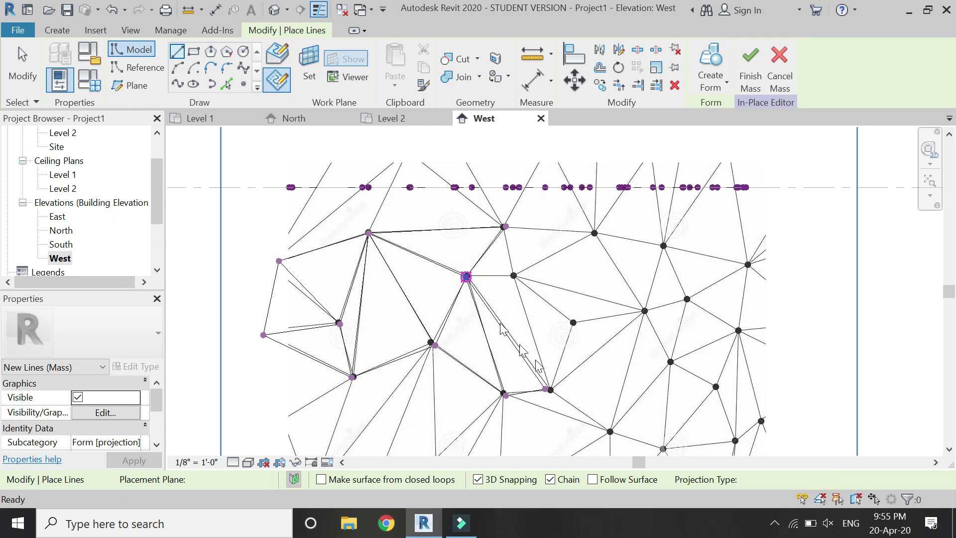
pyautogui.click(546, 389)
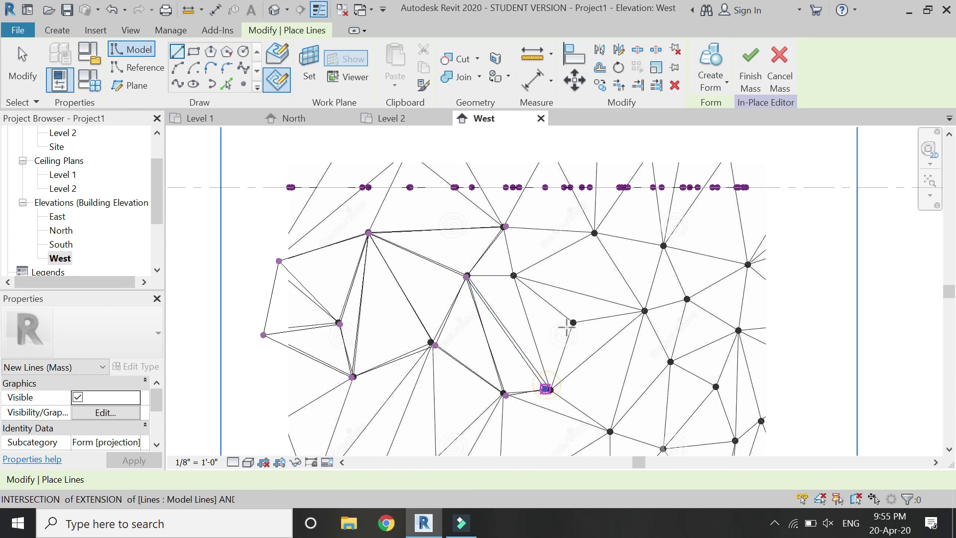
pyautogui.click(514, 275)
pyautogui.press('Escape')
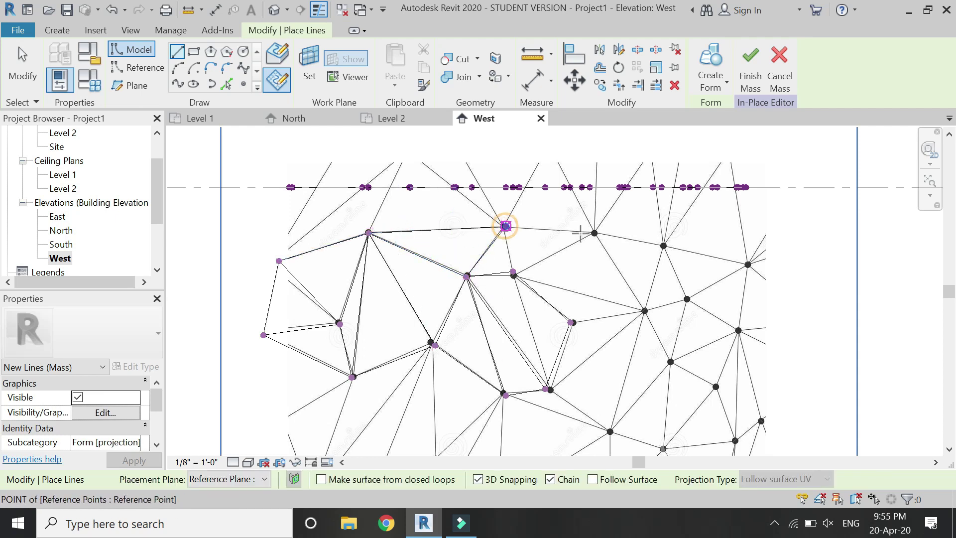
# - Connect the central nodes to the third upper-row node and the large junction node on the right to form triangles
pyautogui.click(532, 278)
pyautogui.click(595, 233)
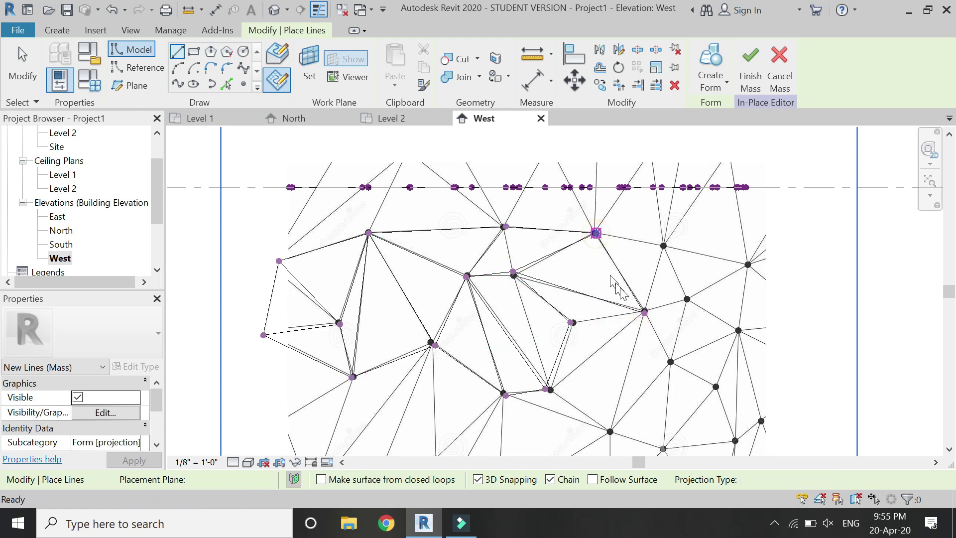
pyautogui.click(645, 312)
pyautogui.click(571, 322)
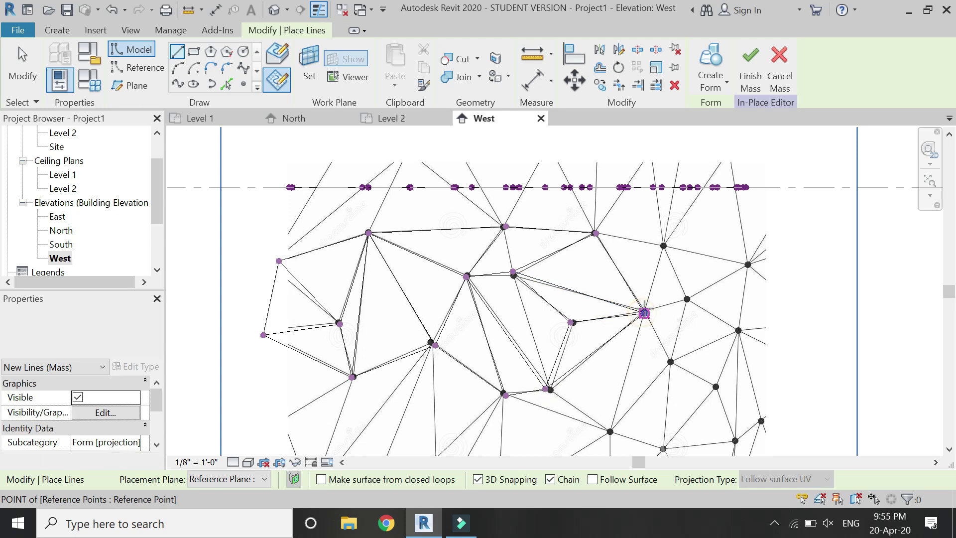
# - Draw the upper right triangles joining the third and fourth upper-row nodes, the far right node and the small node below them
pyautogui.click(662, 246)
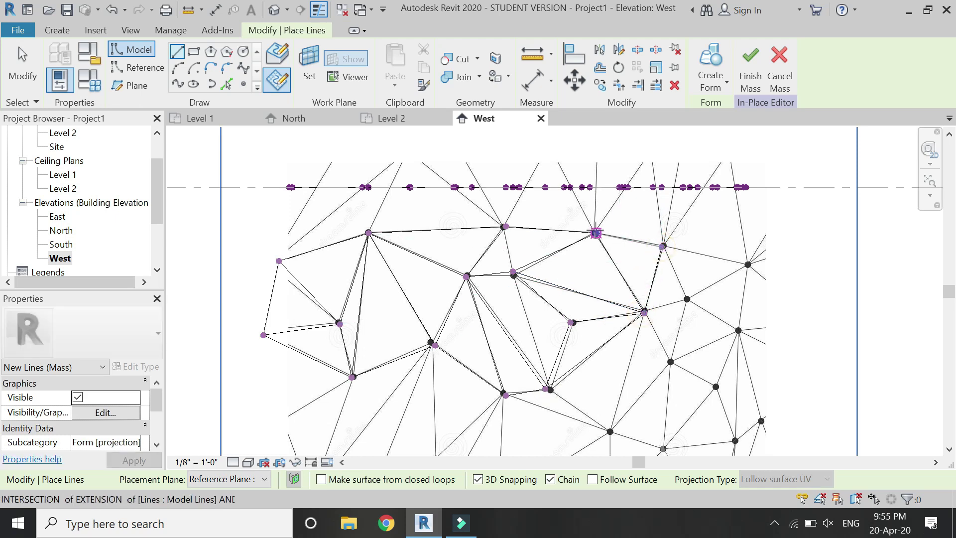
pyautogui.click(596, 233)
pyautogui.click(663, 246)
pyautogui.click(752, 264)
pyautogui.click(690, 301)
pyautogui.click(662, 246)
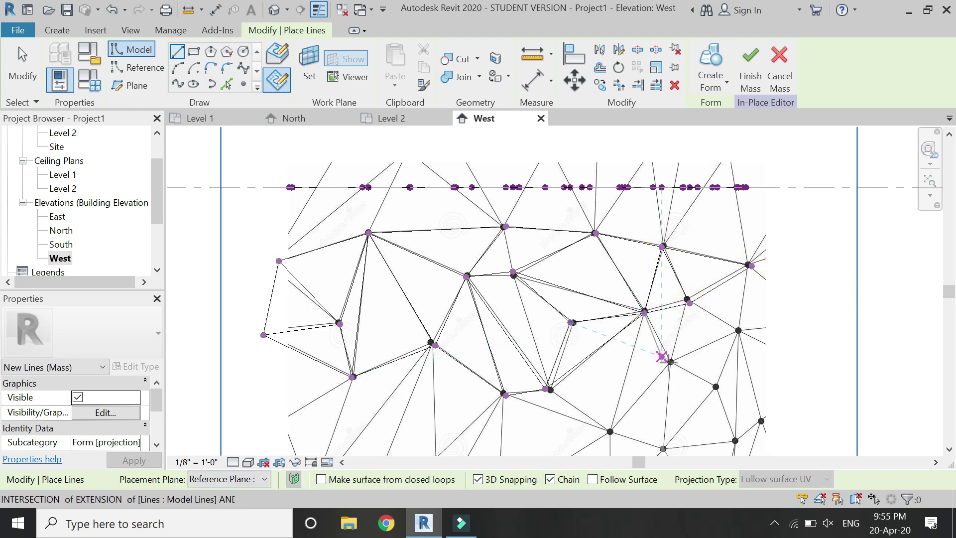
# - Link the small right node with the node below it and the right edge node, closing up to the far right upper node
pyautogui.click(689, 302)
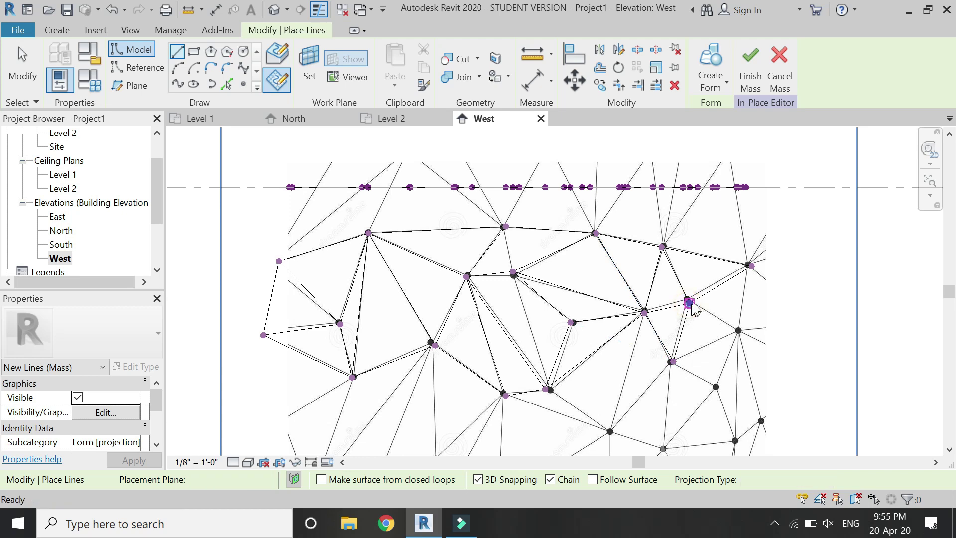
pyautogui.click(738, 329)
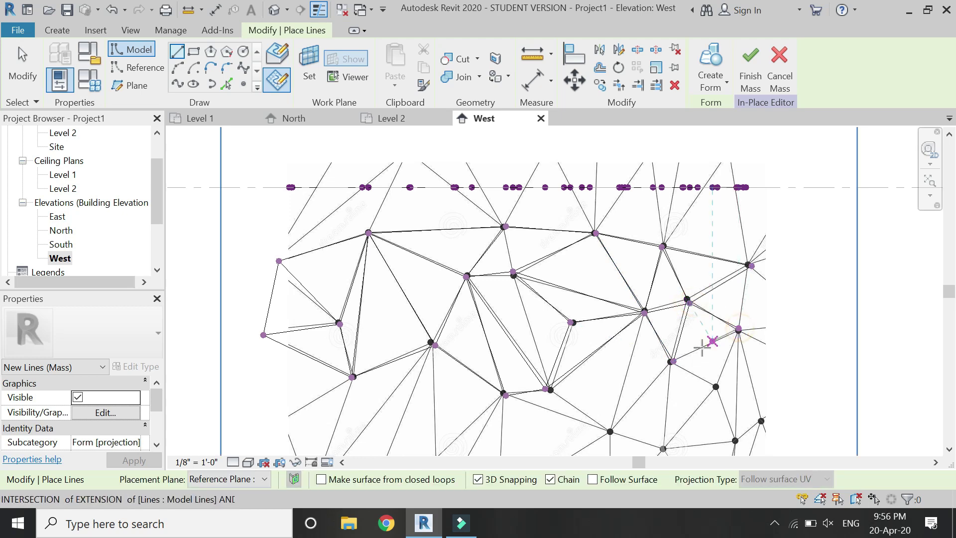
pyautogui.click(673, 361)
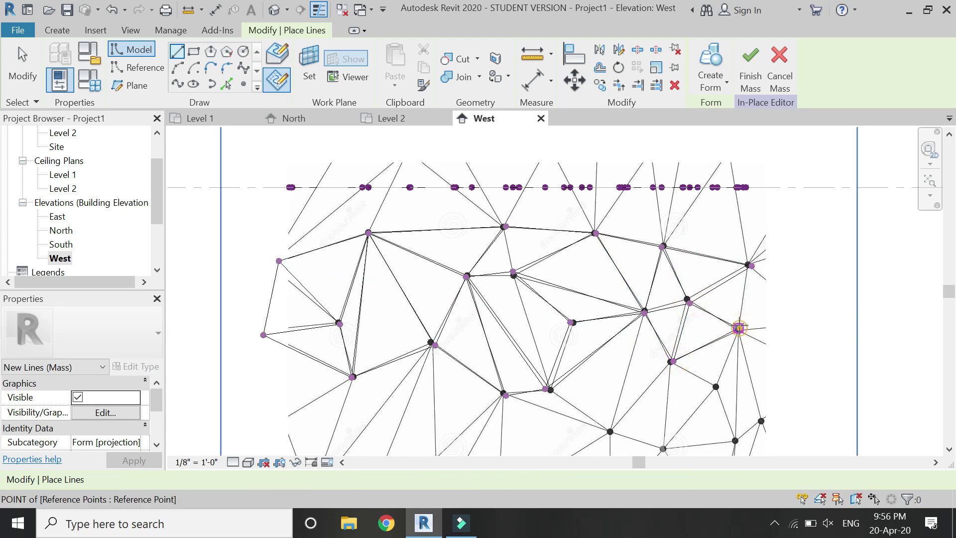
pyautogui.click(751, 266)
# - Draw lines from the lower middle node to the right junction node and its two neighbouring nodes to form triangles
pyautogui.click(610, 431)
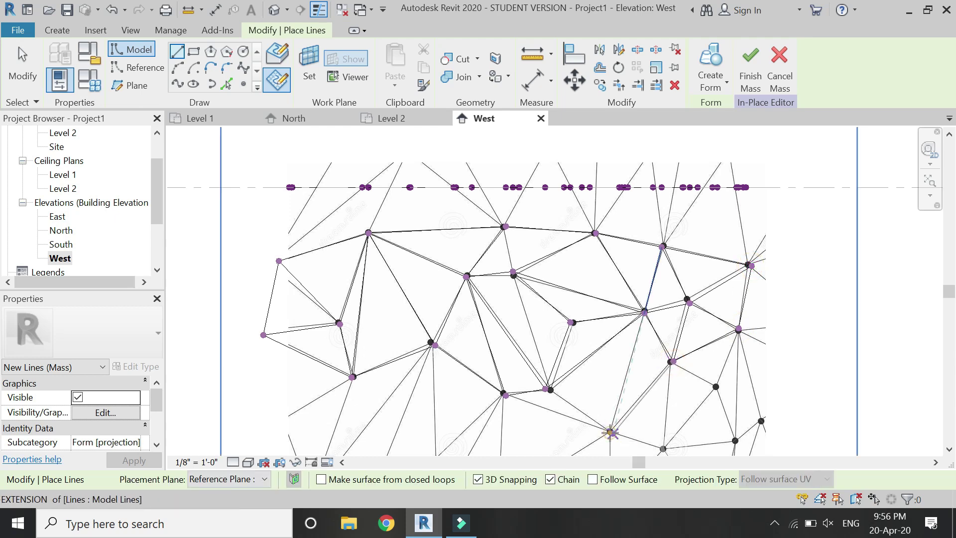
pyautogui.click(644, 313)
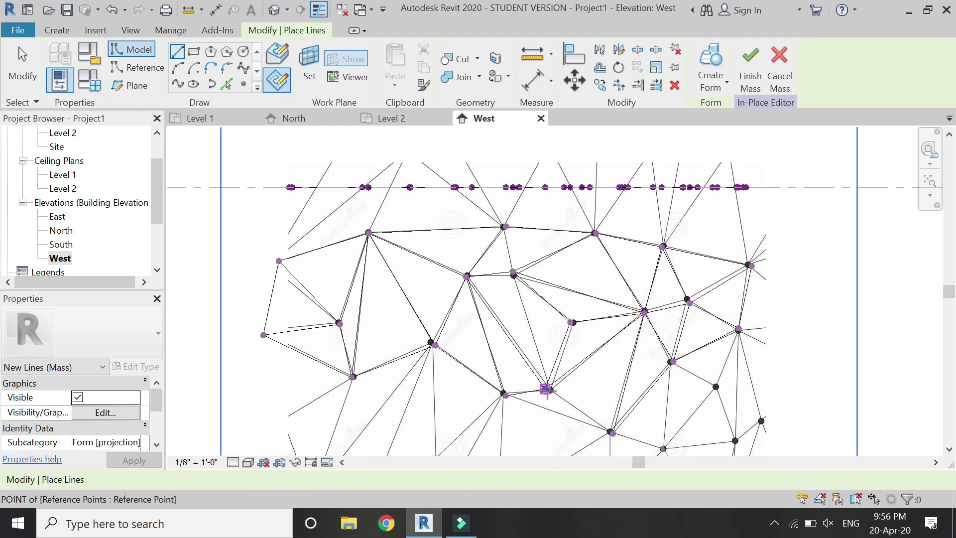
pyautogui.click(611, 435)
# - Join the two lower centre nodes with a line and trace the triangle down to the node below the left-middle node
pyautogui.scroll(-4, 508, 264)
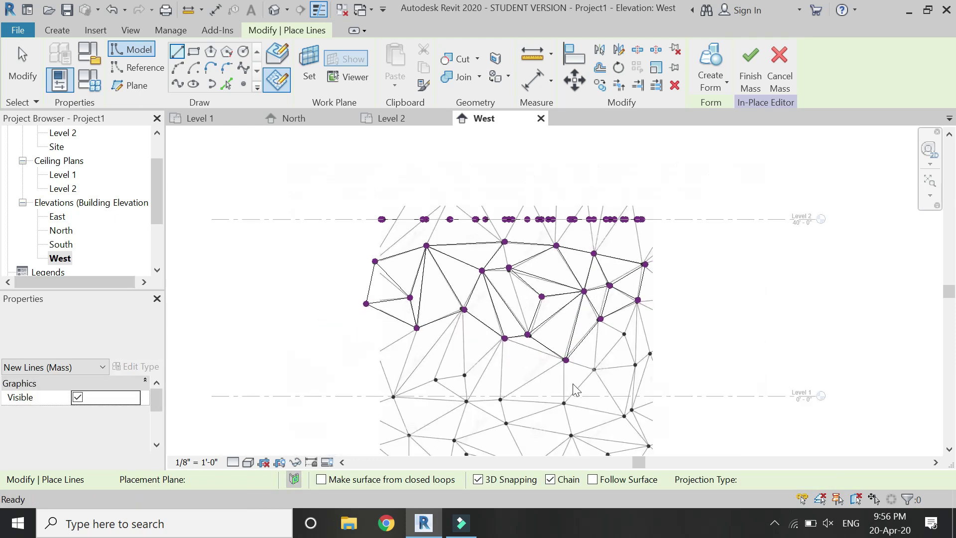
pyautogui.scroll(4, 574, 376)
pyautogui.click(560, 348)
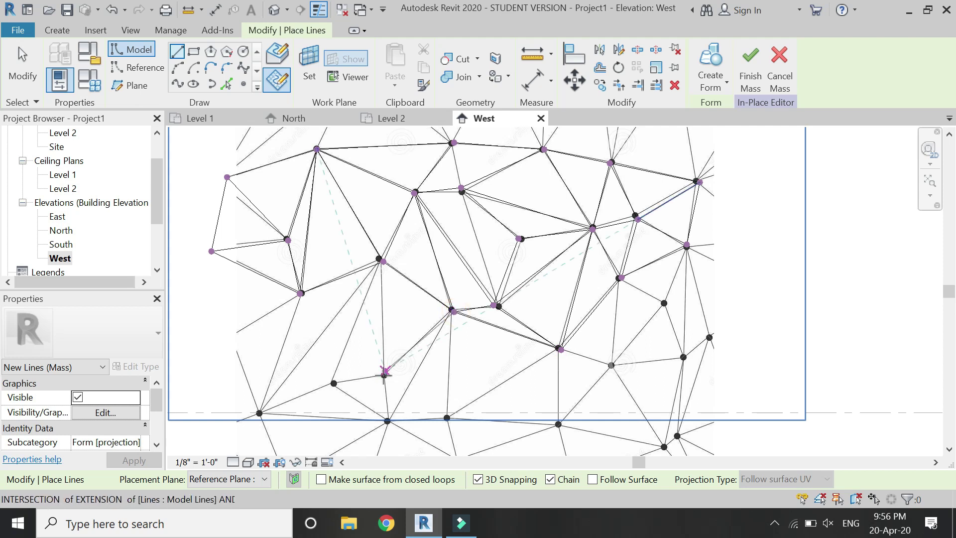
pyautogui.click(382, 261)
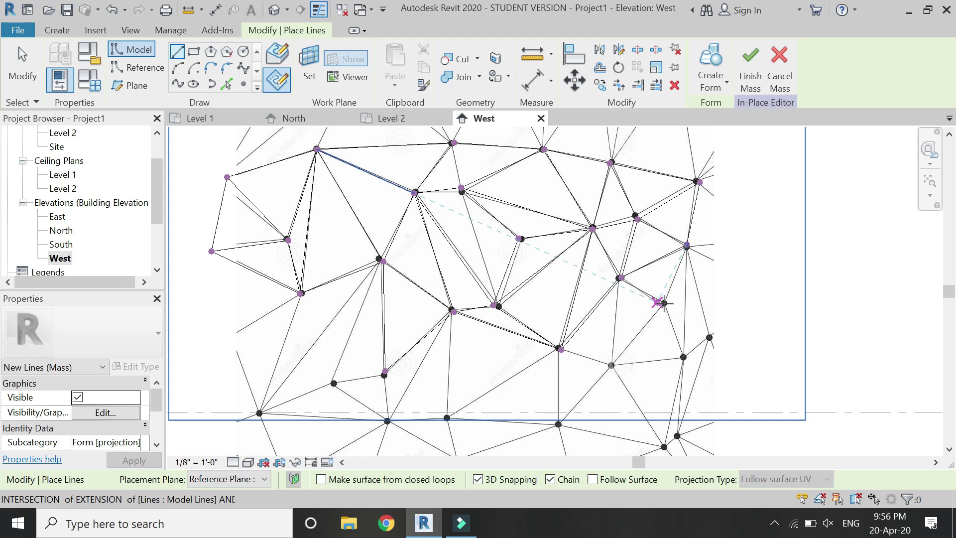
# - Close the last triangle on the West elevation with a line from the lower right node to the right edge node
pyautogui.click(688, 245)
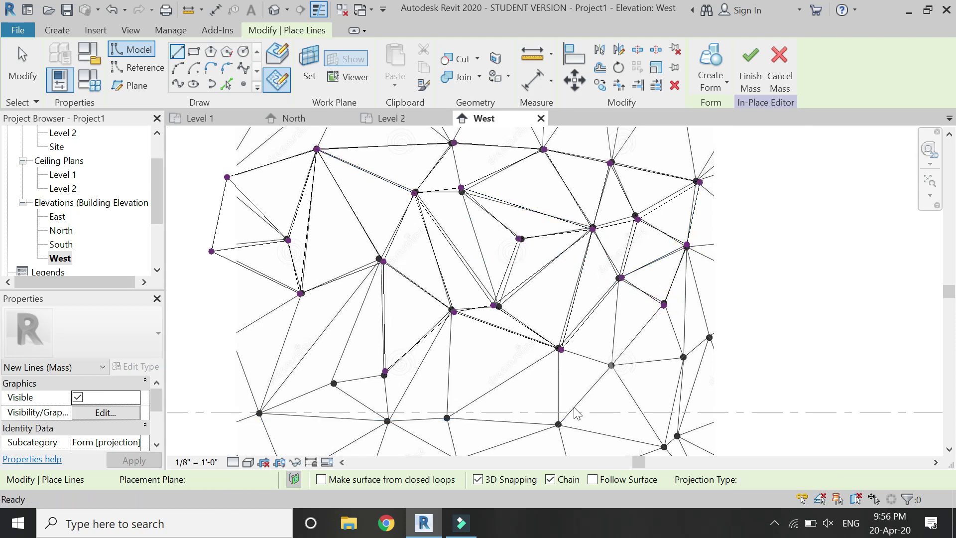
pyautogui.press('Escape')
pyautogui.scroll(-3, 573, 412)
pyautogui.scroll(-1, 581, 270)
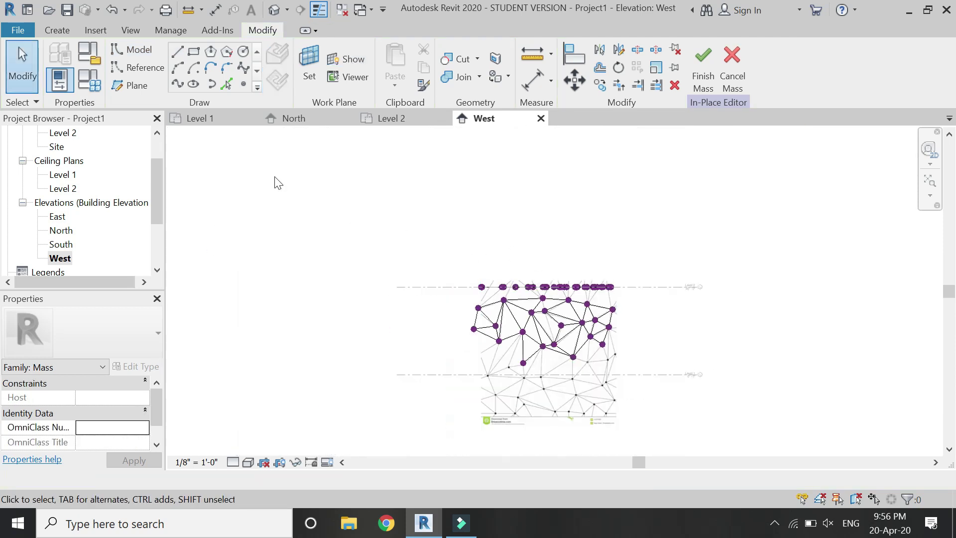
# - Open the 3D view and delete the closed outline that runs through the Level 2 line network
pyautogui.click(274, 10)
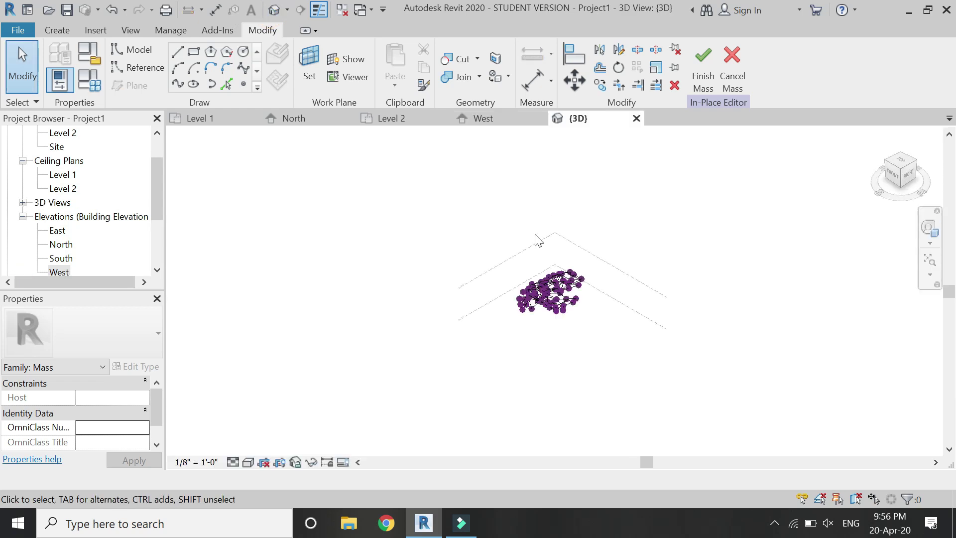
pyautogui.scroll(3, 548, 306)
pyautogui.click(930, 228)
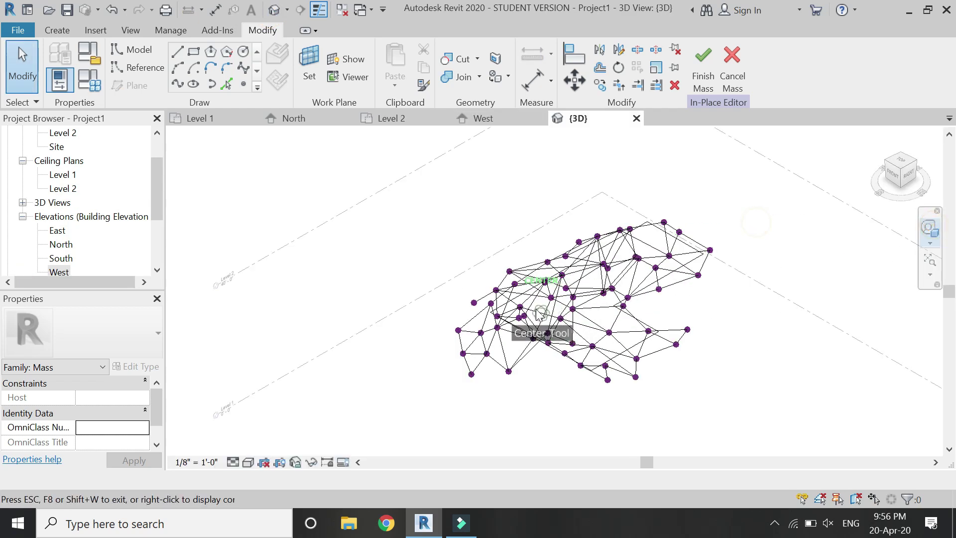
pyautogui.moveTo(494, 379); pyautogui.dragTo(573, 319)
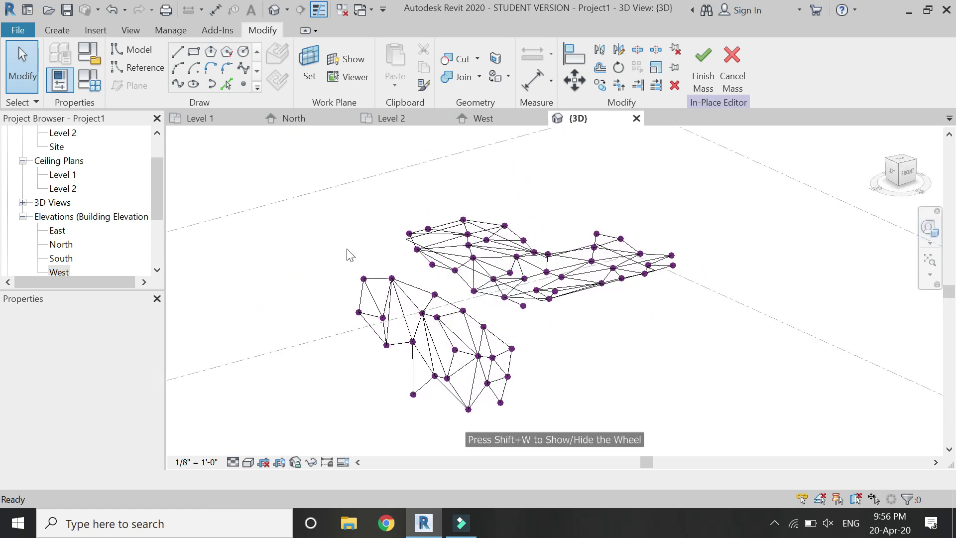
pyautogui.scroll(1, 383, 255)
pyautogui.scroll(1, 383, 255)
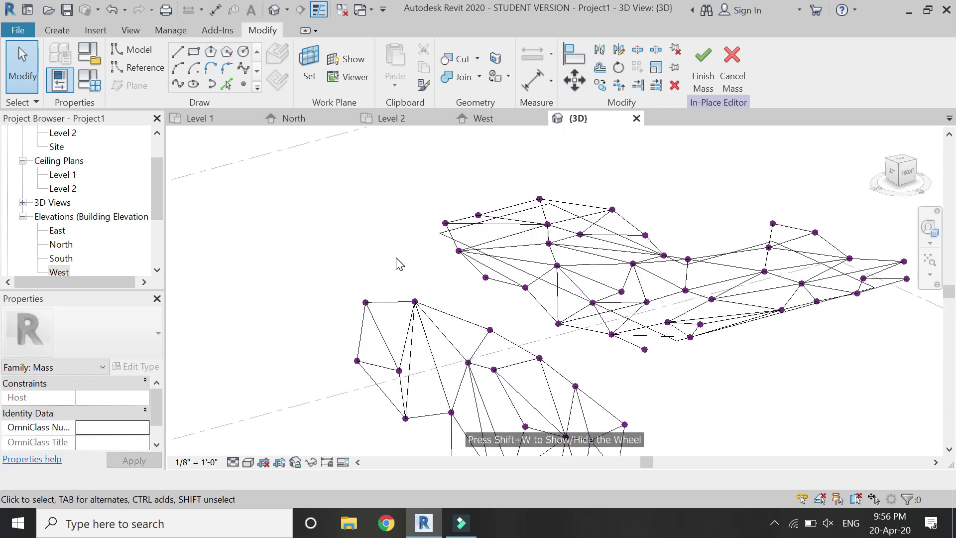
pyautogui.click(442, 231)
pyautogui.press('Delete')
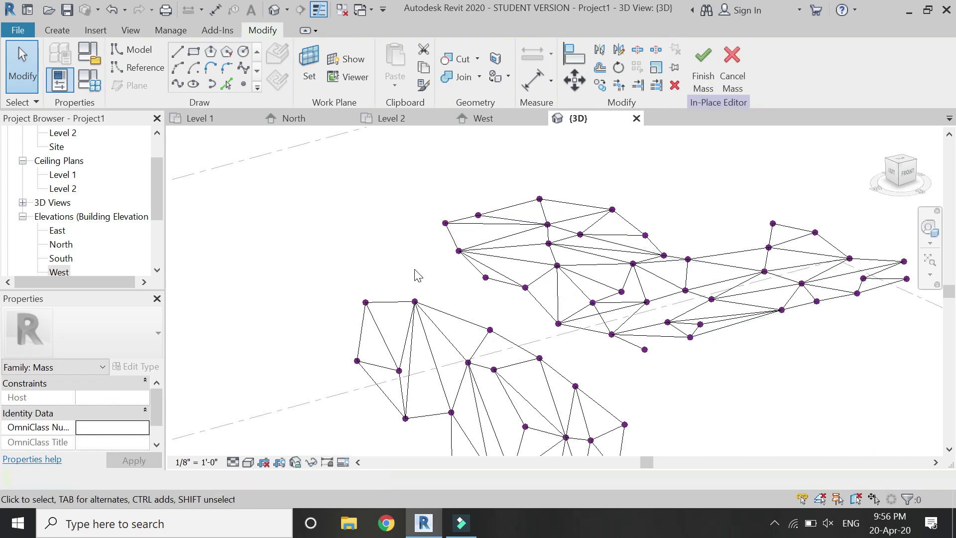
# - Using Line with Draw on Face, join the left ends of the horizontal and vertical networks with triangles meeting at a connecting line's midpoint
pyautogui.click(177, 54)
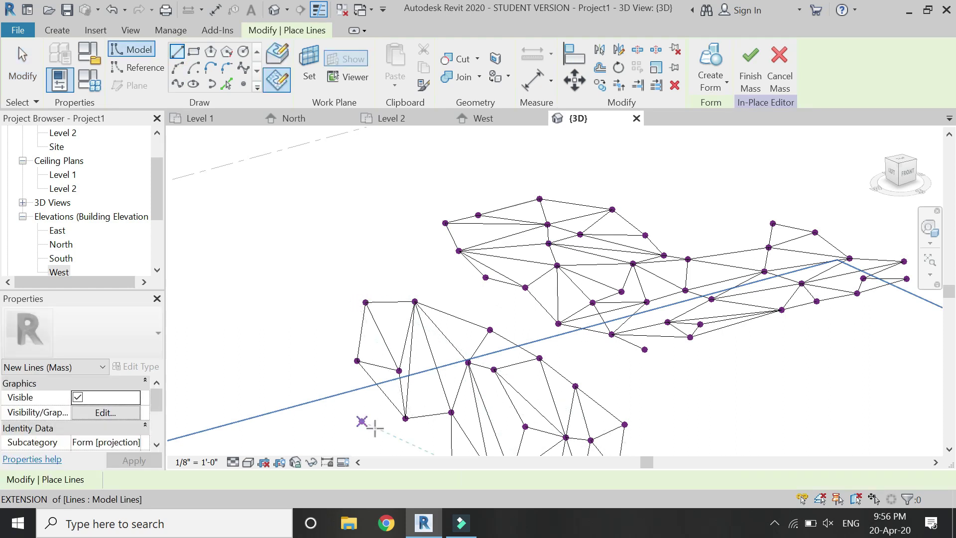
pyautogui.click(278, 54)
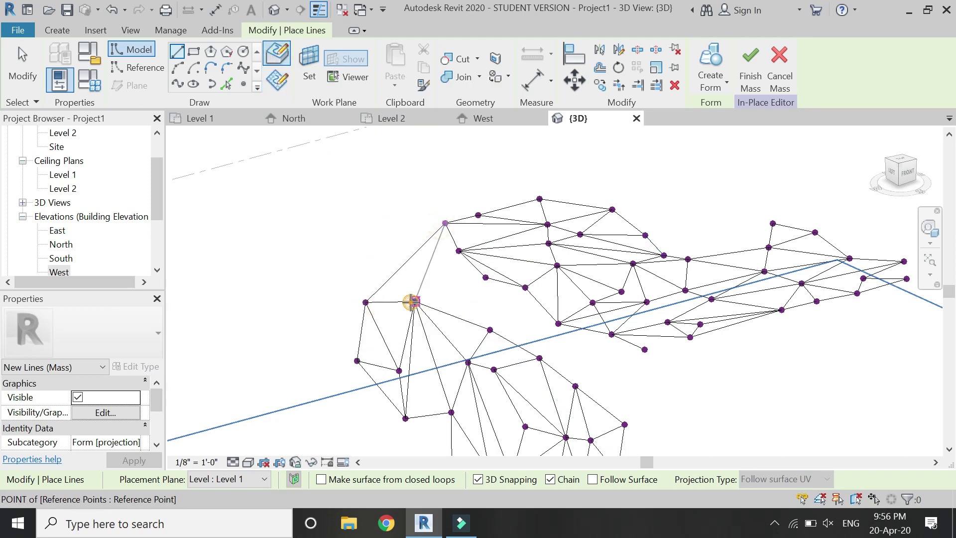
pyautogui.click(459, 251)
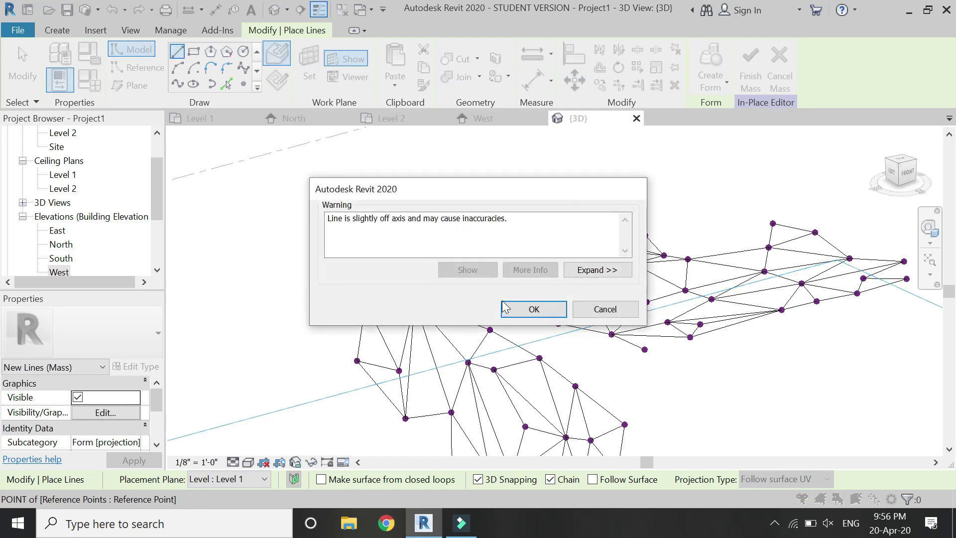
pyautogui.click(532, 308)
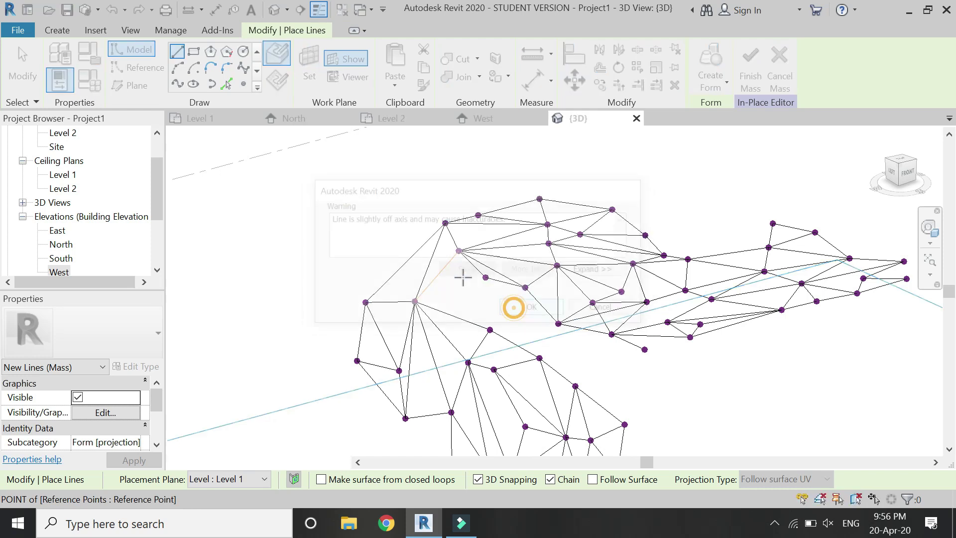
pyautogui.click(432, 262)
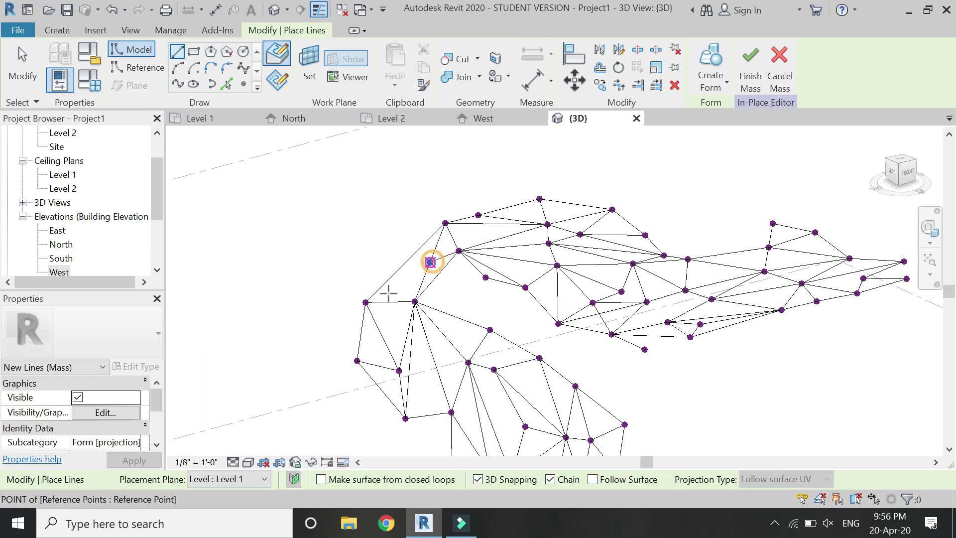
pyautogui.click(384, 308)
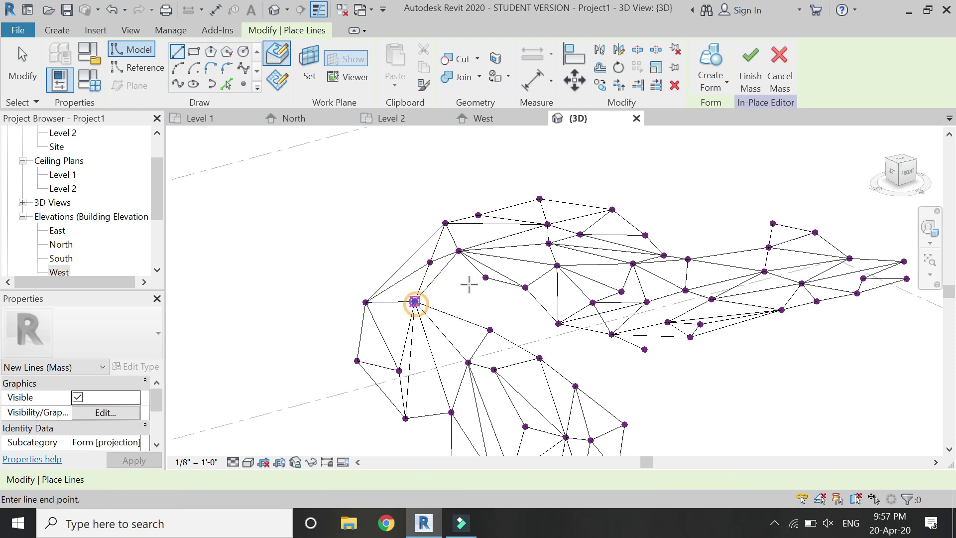
# - Continue bridging the gap with triangle edges between the upper nodes of the vertical network and the front nodes of the horizontal one
pyautogui.click(491, 306)
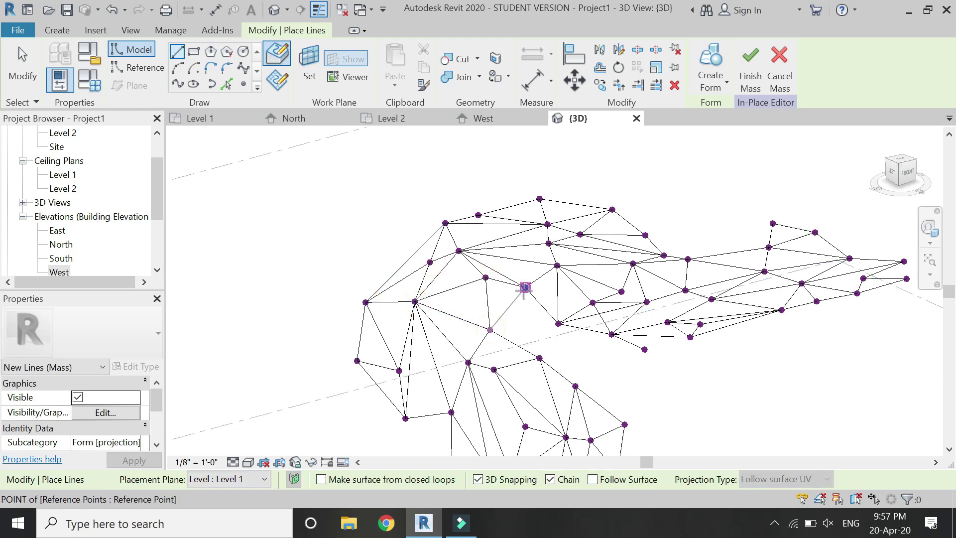
pyautogui.click(528, 308)
pyautogui.click(539, 358)
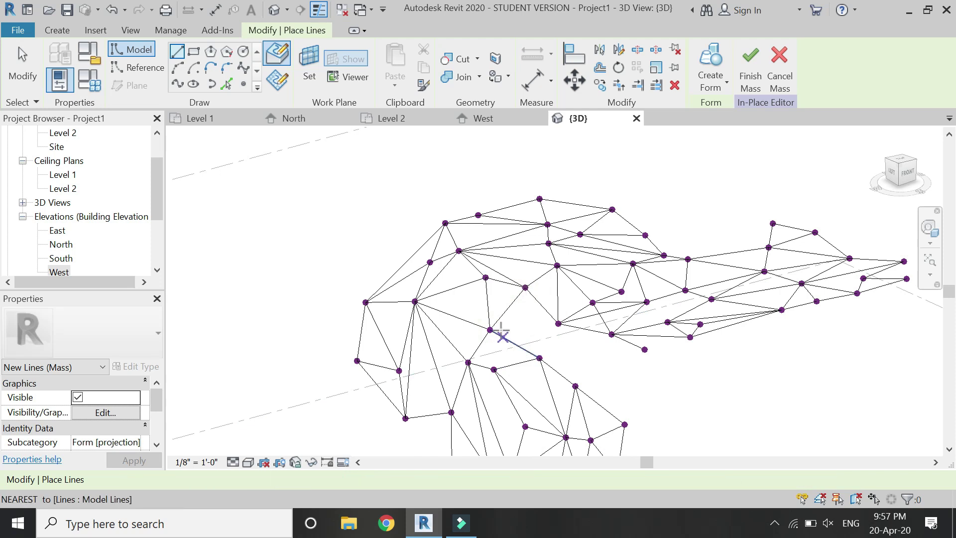
pyautogui.click(558, 324)
pyautogui.click(539, 357)
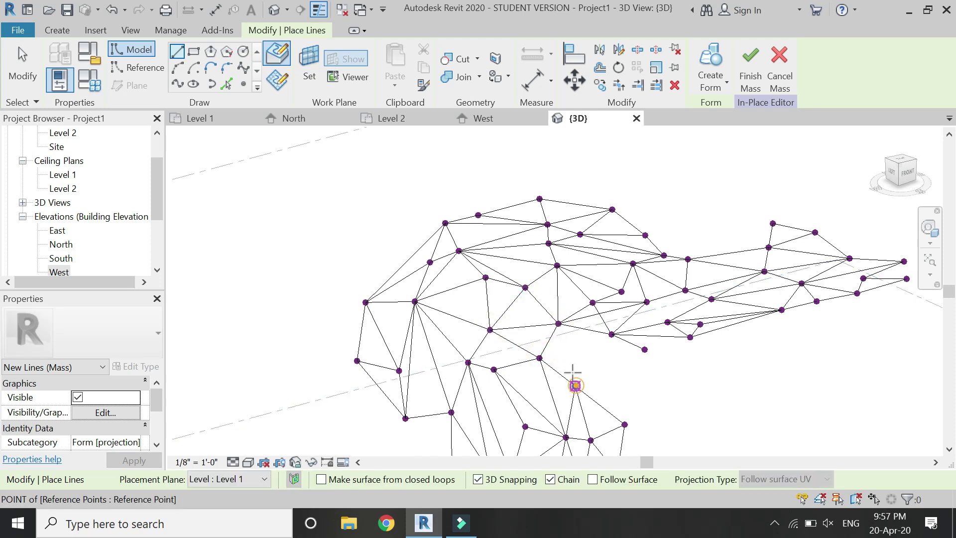
# - Close the right end of the gap with lines linking the last vertical-network nodes to the horizontal network's front right nodes
pyautogui.click(558, 324)
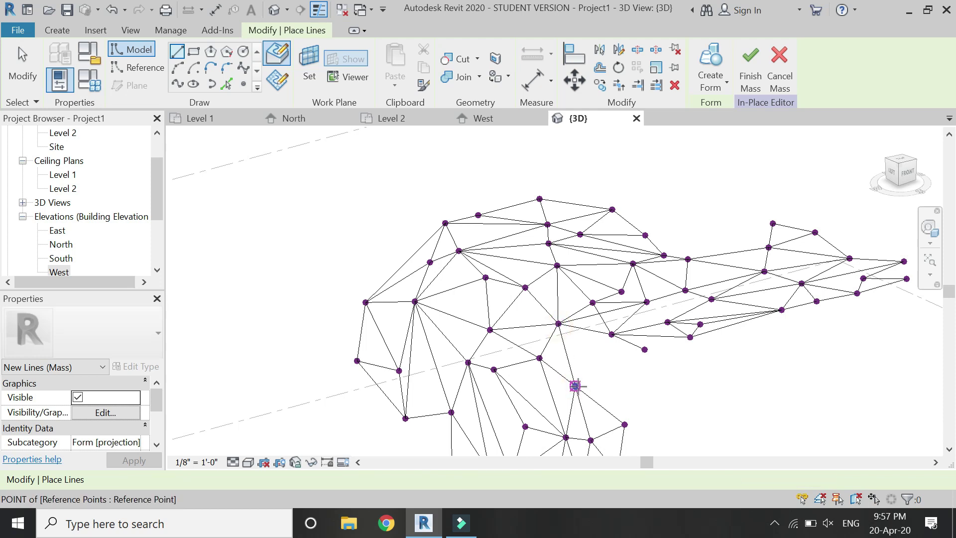
pyautogui.click(611, 334)
pyautogui.click(625, 425)
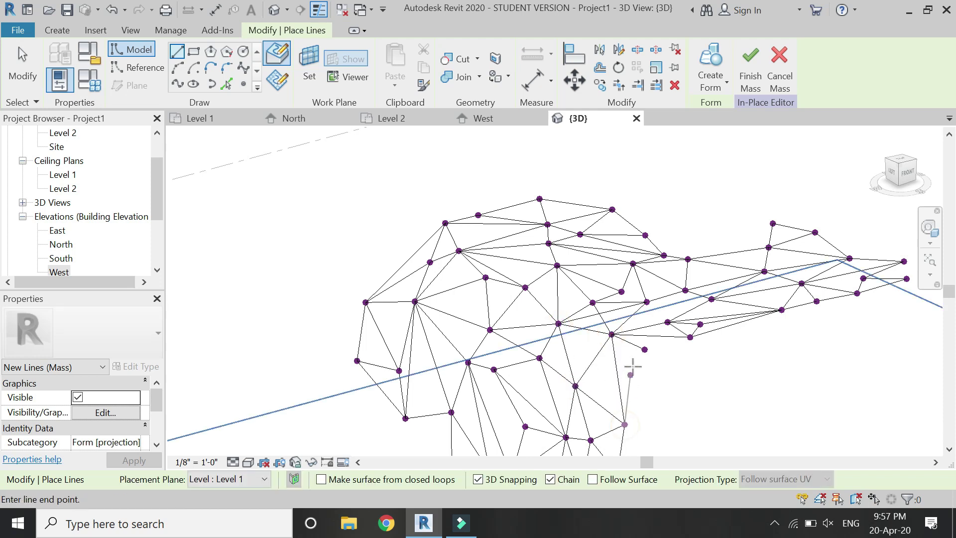
pyautogui.click(689, 338)
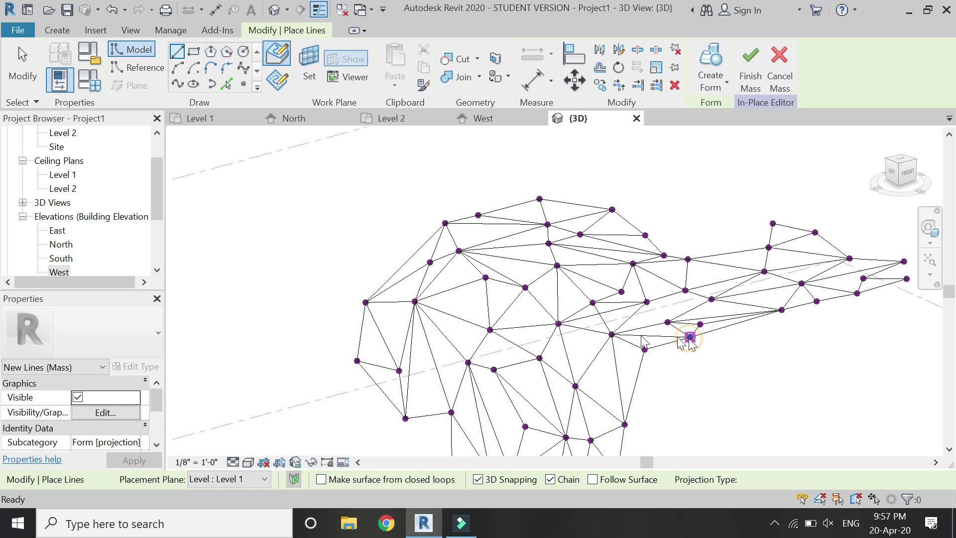
# - Move the inner reference point near the vertical network's left edge horizontally outward to the edge node
pyautogui.scroll(-4, 495, 301)
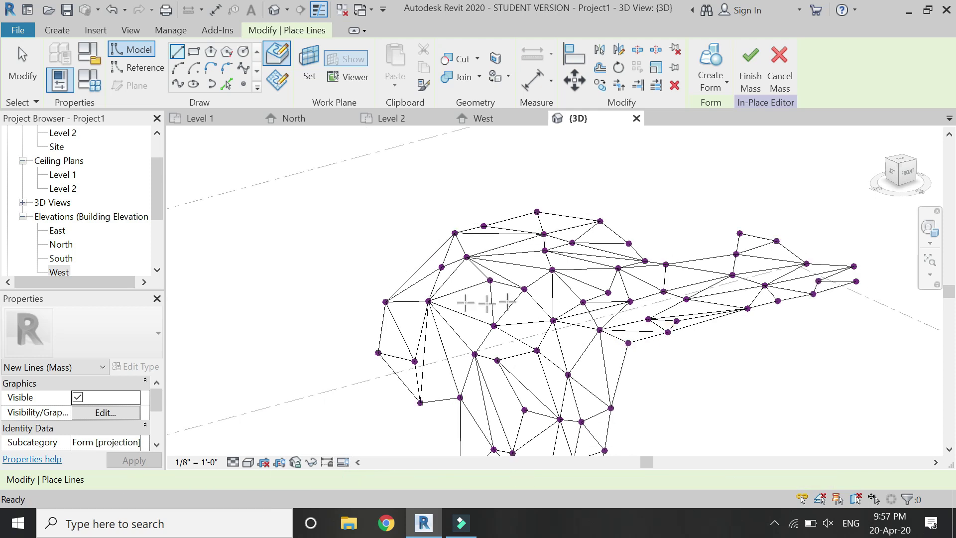
pyautogui.click(930, 228)
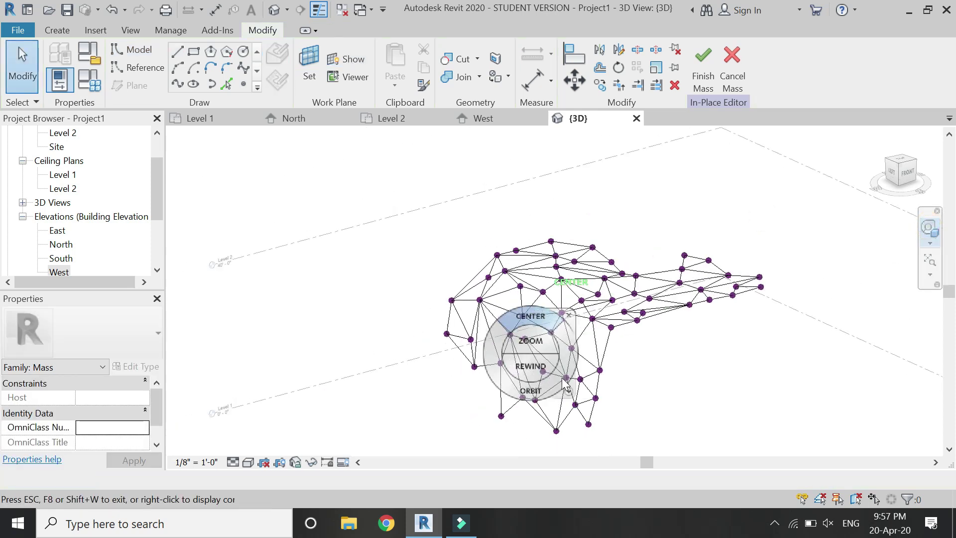
pyautogui.moveTo(531, 391)
pyautogui.mouseDown()
pyautogui.moveTo(555, 439)
pyautogui.moveTo(501, 370)
pyautogui.moveTo(465, 368)
pyautogui.moveTo(560, 372)
pyautogui.moveTo(489, 344)
pyautogui.mouseUp()
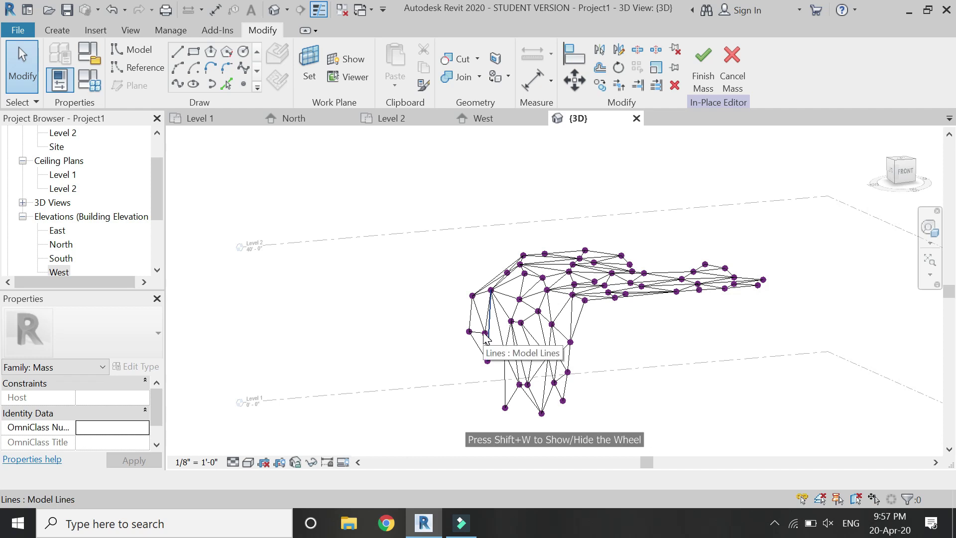
pyautogui.scroll(3, 487, 337)
pyautogui.click(487, 335)
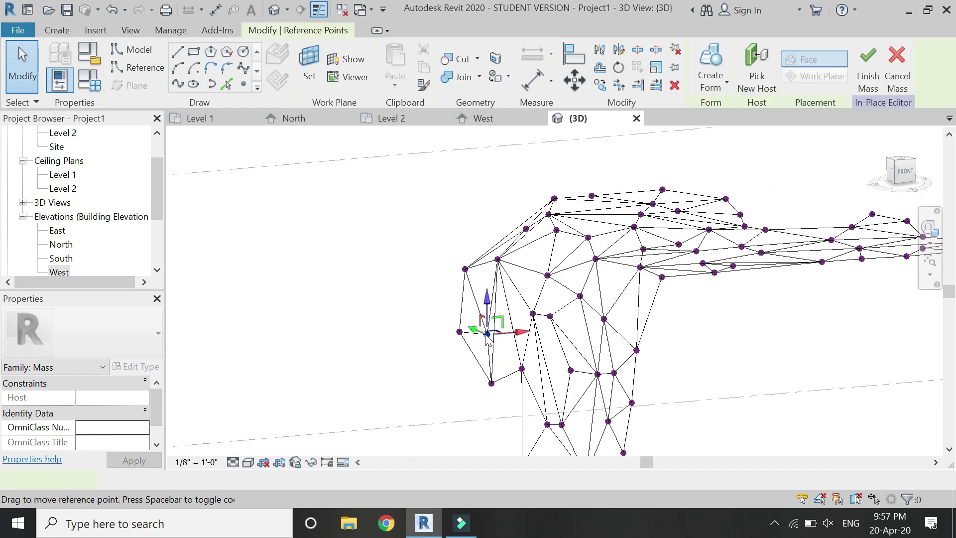
pyautogui.moveTo(520, 342); pyautogui.dragTo(493, 343)
pyautogui.press('Escape')
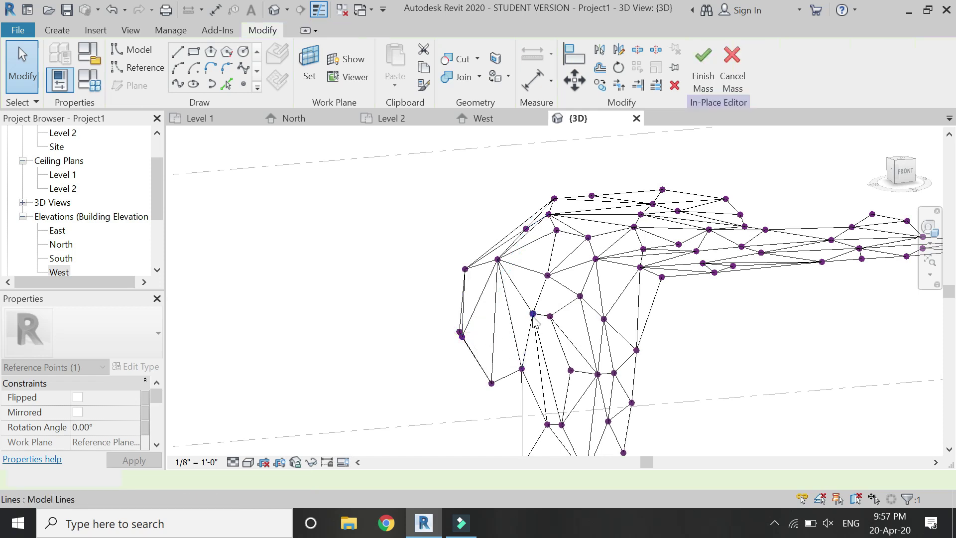
# - Move the vertical network's left-centre reference point slightly right and the lower left reference point farther left
pyautogui.click(533, 315)
pyautogui.moveTo(545, 322)
pyautogui.mouseDown()
pyautogui.moveTo(564, 311)
pyautogui.moveTo(553, 315)
pyautogui.mouseUp()
pyautogui.click(521, 368)
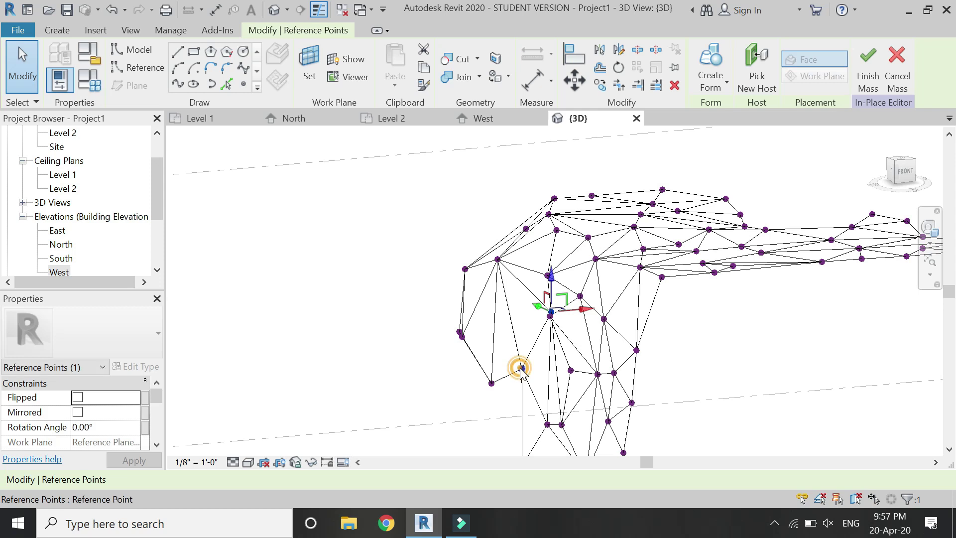
pyautogui.moveTo(542, 375)
pyautogui.mouseDown()
pyautogui.moveTo(549, 367)
pyautogui.moveTo(538, 366)
pyautogui.mouseUp()
pyautogui.moveTo(538, 369); pyautogui.dragTo(525, 341, button='middle')
pyautogui.moveTo(525, 342); pyautogui.dragTo(500, 344)
pyautogui.click(529, 348)
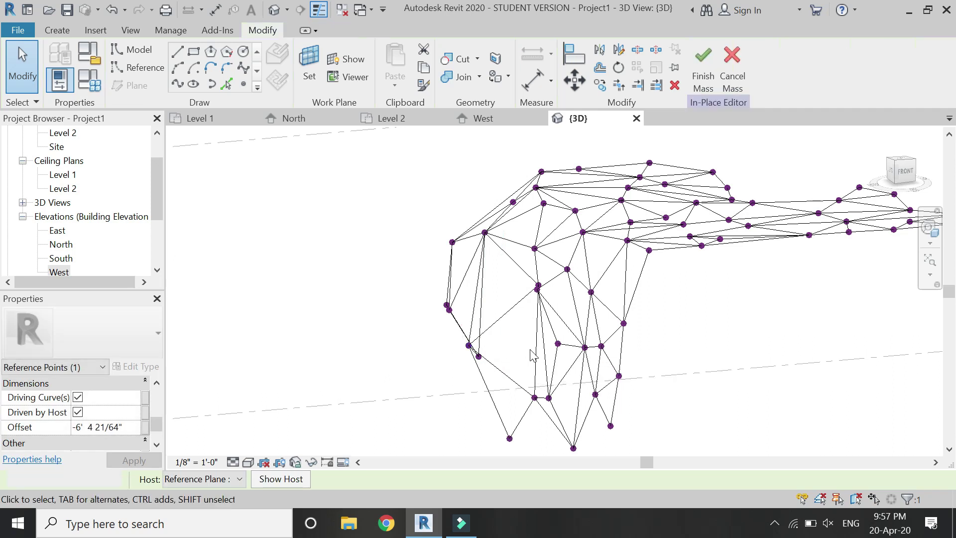
# - Shift the lower centre and right edge reference points of the vertical network to the right, and the one between them to the left
pyautogui.moveTo(568, 349); pyautogui.dragTo(638, 329)
pyautogui.press('Escape')
pyautogui.click(624, 324)
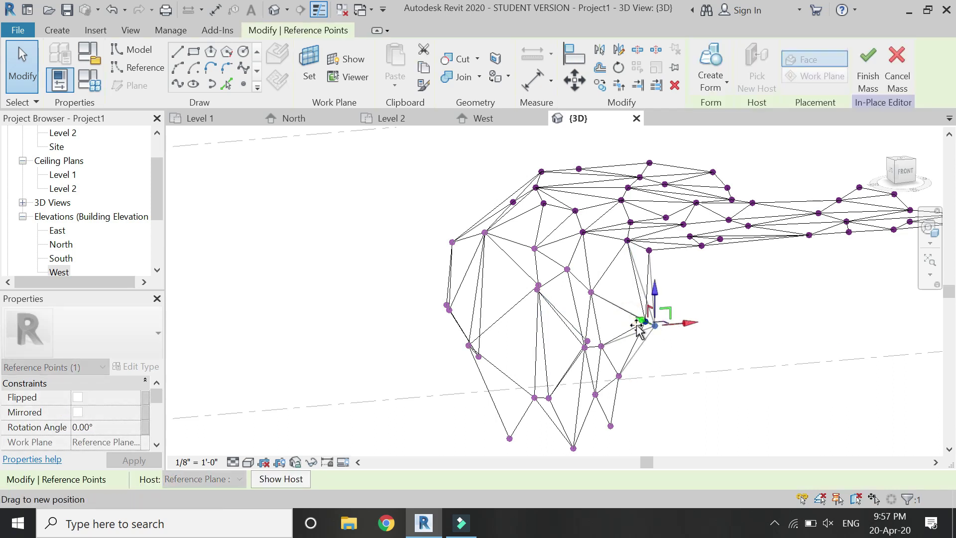
pyautogui.click(590, 292)
pyautogui.moveTo(625, 287); pyautogui.dragTo(597, 294)
# - Spread two reference points near the vertical network's bottom, moving one to the right and the other to the left
pyautogui.click(566, 398)
pyautogui.moveTo(595, 394); pyautogui.dragTo(650, 399)
pyautogui.moveTo(579, 403); pyautogui.dragTo(552, 398)
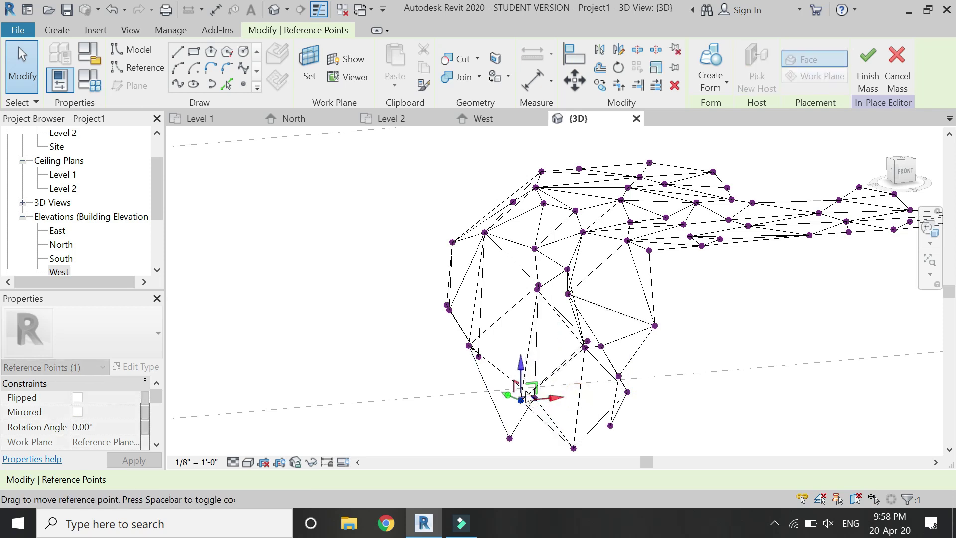
# - Lower the upper centre reference point and raise the right corner point where the two networks join, dismissing the warning
pyautogui.click(534, 248)
pyautogui.moveTo(536, 222); pyautogui.dragTo(537, 239)
pyautogui.moveTo(646, 251); pyautogui.dragTo(649, 230)
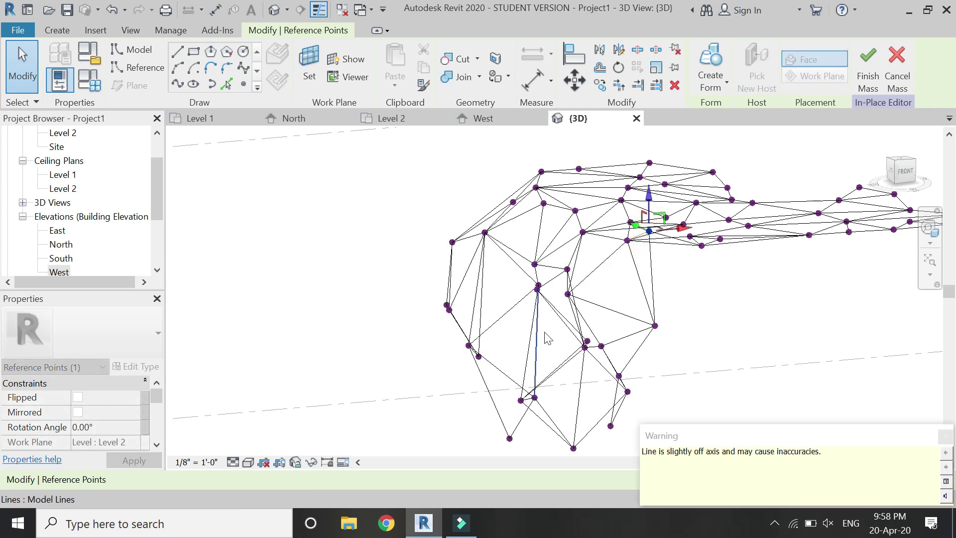
pyautogui.click(775, 403)
pyautogui.click(947, 437)
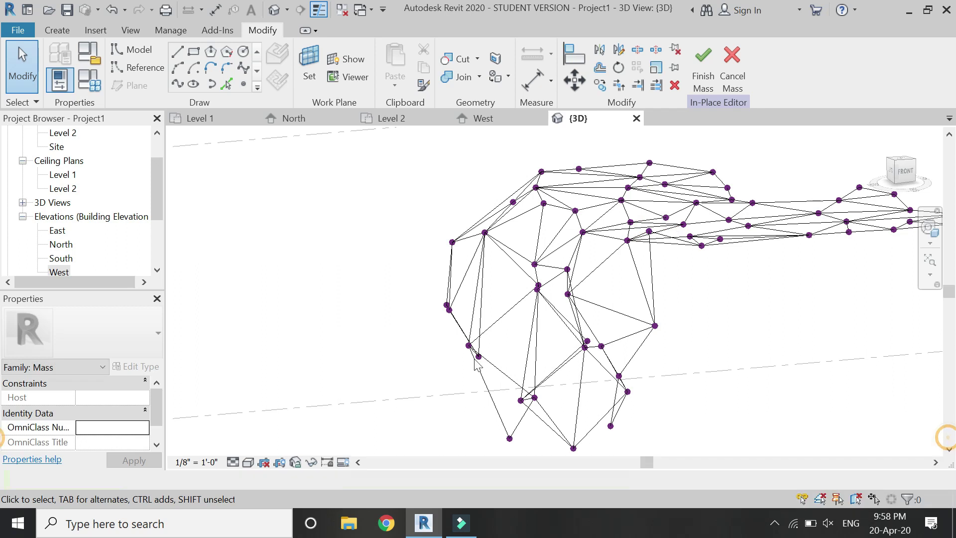
# - Examine the reshaped triangular network from several angles in the 3D view
pyautogui.scroll(-2, 477, 366)
pyautogui.click(932, 226)
pyautogui.moveTo(813, 214); pyautogui.dragTo(514, 312)
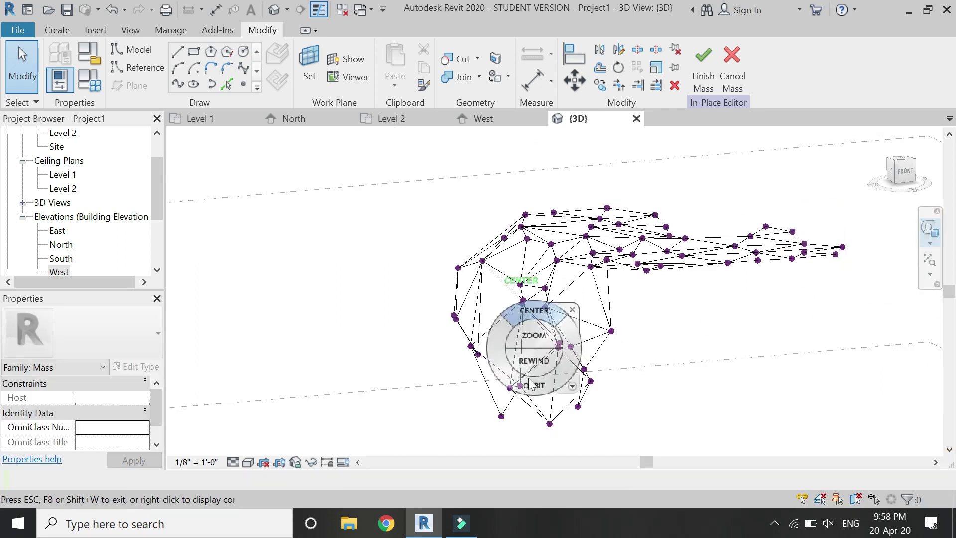
pyautogui.moveTo(524, 383); pyautogui.dragTo(490, 342)
pyautogui.click(931, 241)
pyautogui.moveTo(679, 234); pyautogui.dragTo(518, 319)
pyautogui.moveTo(494, 354); pyautogui.dragTo(725, 244)
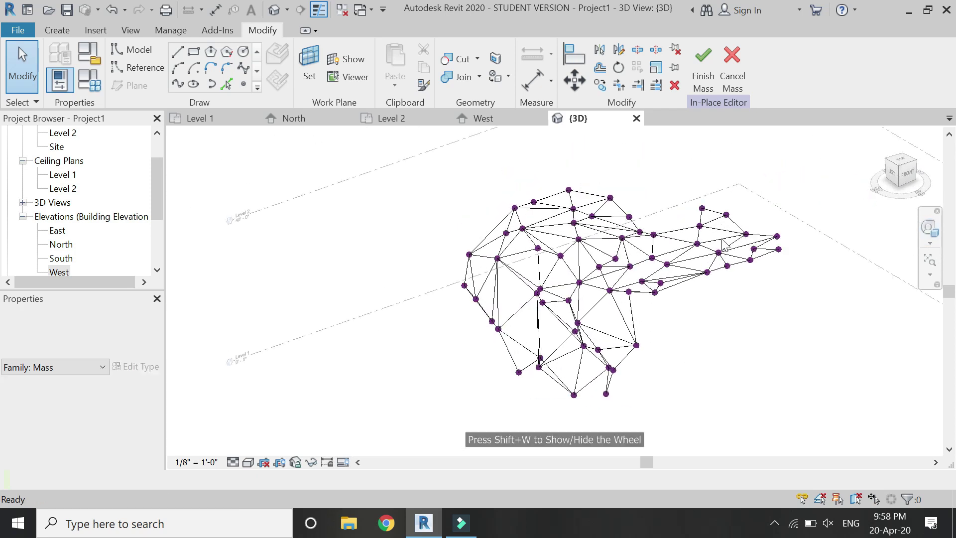
# - Raise four interior reference points across the horizontal network by setting their shared offset to 5' 0"
pyautogui.scroll(2, 725, 244)
pyautogui.click(684, 246)
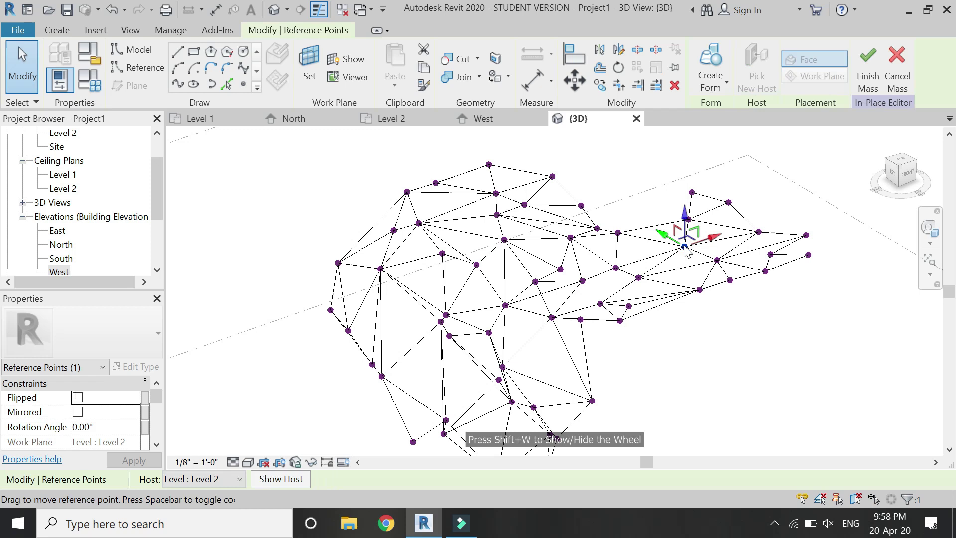
pyautogui.keyDown('ctrl'); pyautogui.click(617, 268); pyautogui.keyUp('ctrl')
pyautogui.keyDown('ctrl'); pyautogui.click(523, 204); pyautogui.keyUp('ctrl')
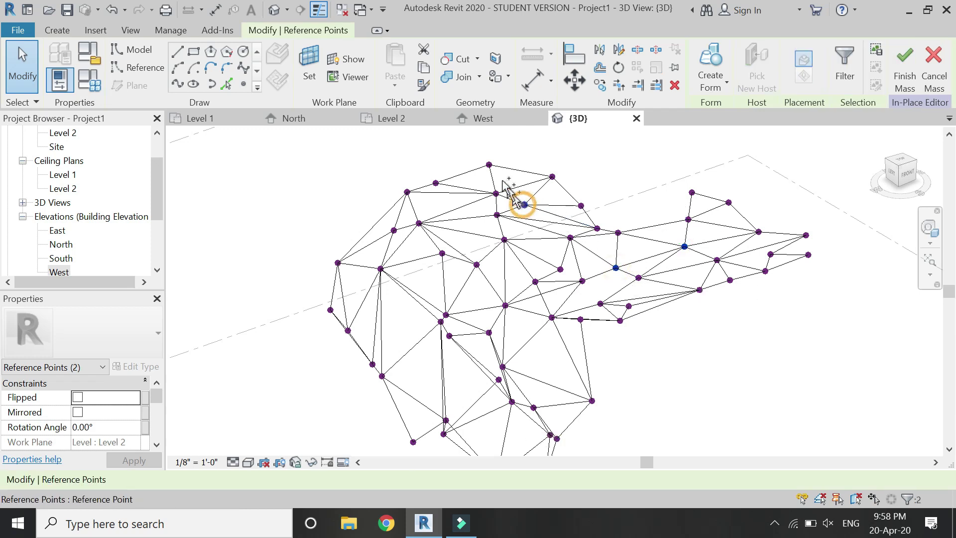
pyautogui.keyDown('ctrl'); pyautogui.click(436, 183); pyautogui.keyUp('ctrl')
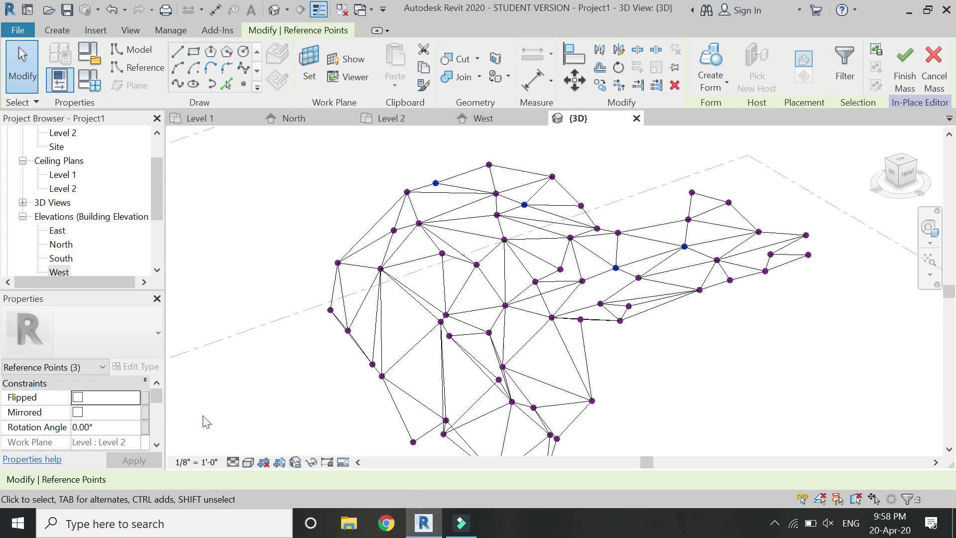
pyautogui.scroll(-4, 92, 424)
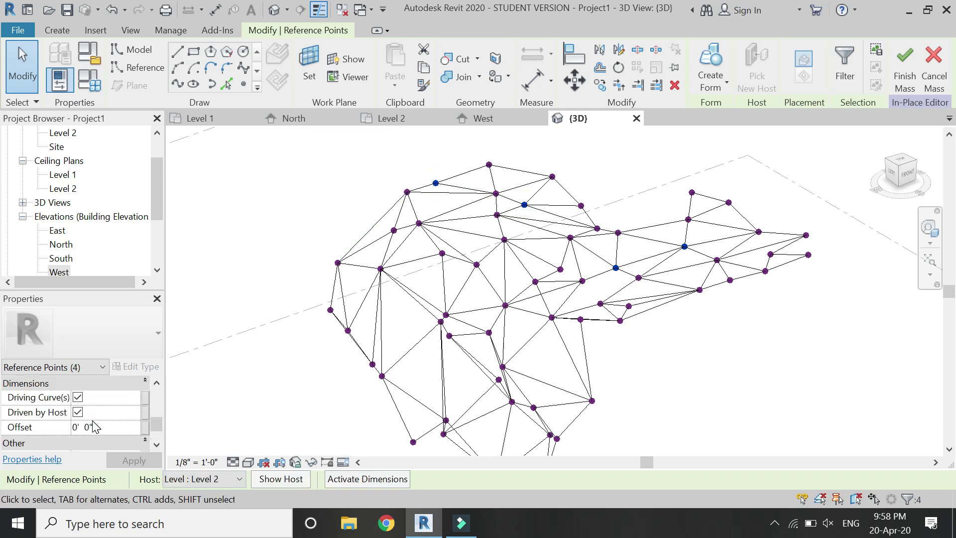
pyautogui.click(102, 426)
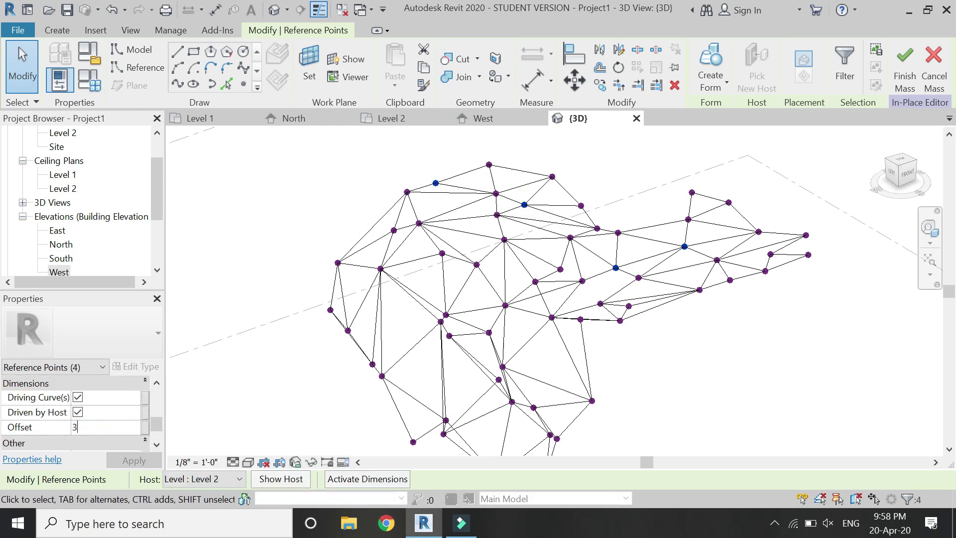
pyautogui.click(125, 461)
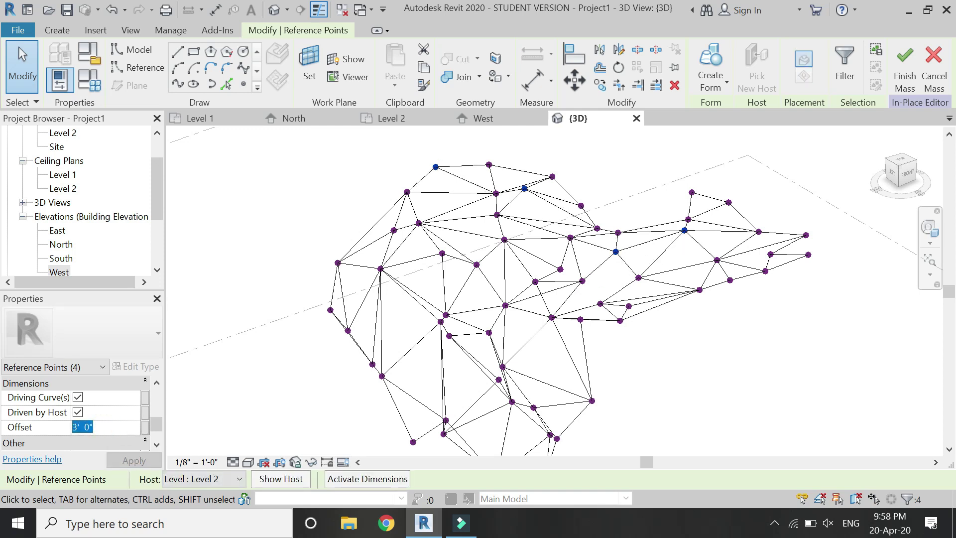
pyautogui.click(132, 460)
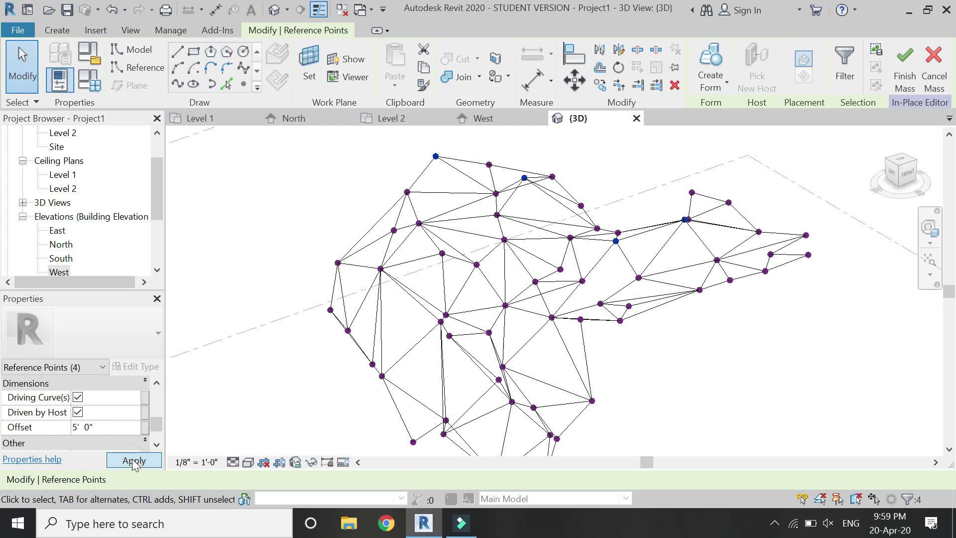
pyautogui.click(702, 202)
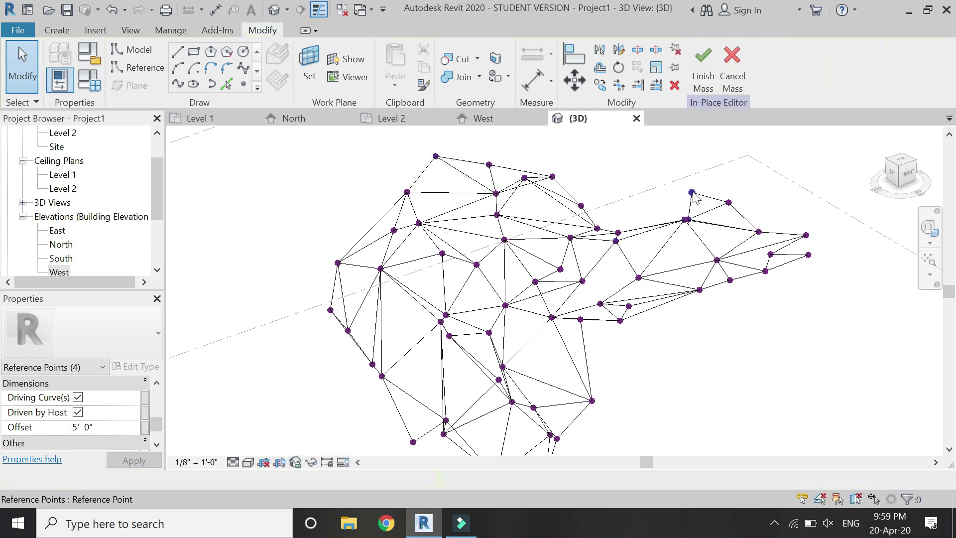
# - Raise the horizontal network's far corner reference point, lower two near its front edge and raise one beside the junction
pyautogui.click(692, 193)
pyautogui.moveTo(693, 156); pyautogui.dragTo(693, 144)
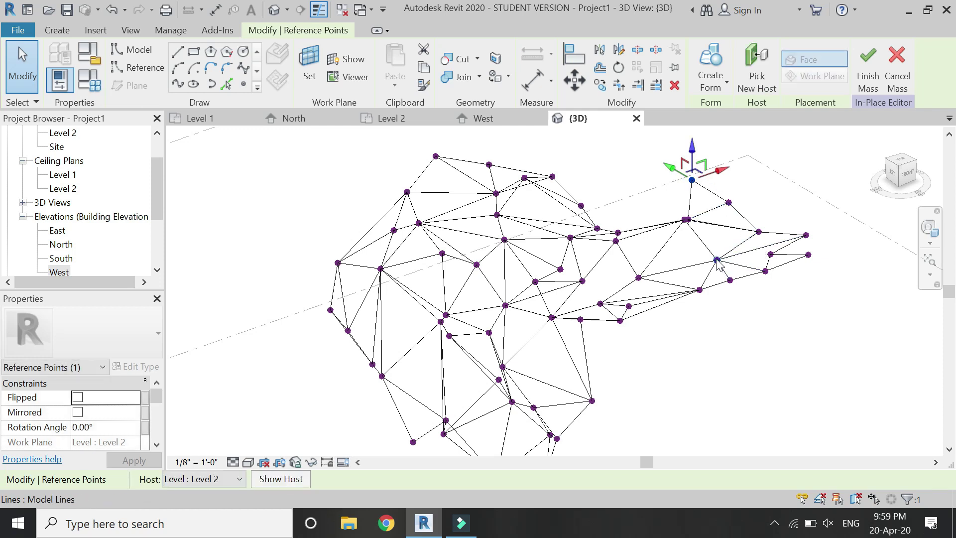
pyautogui.moveTo(716, 260); pyautogui.dragTo(717, 277)
pyautogui.click(639, 278)
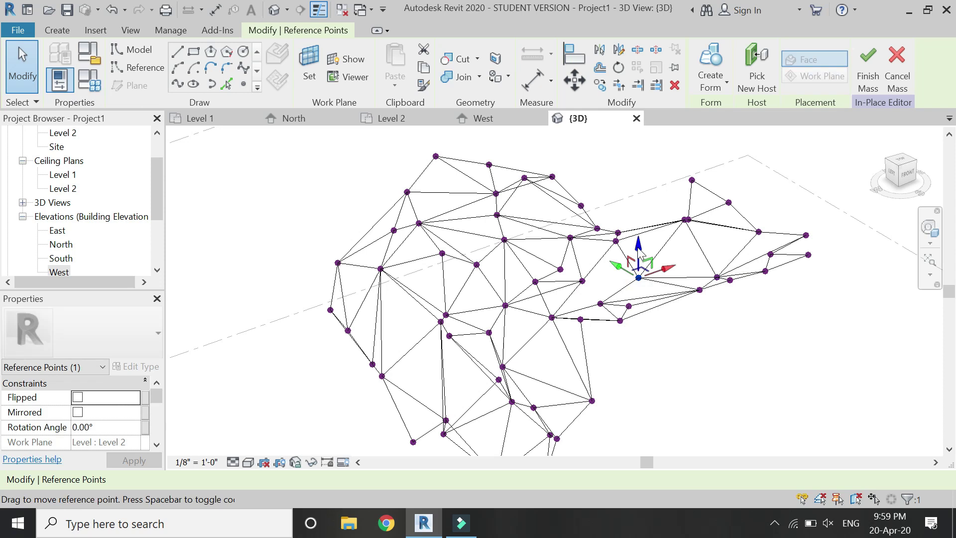
pyautogui.moveTo(639, 248); pyautogui.dragTo(642, 264)
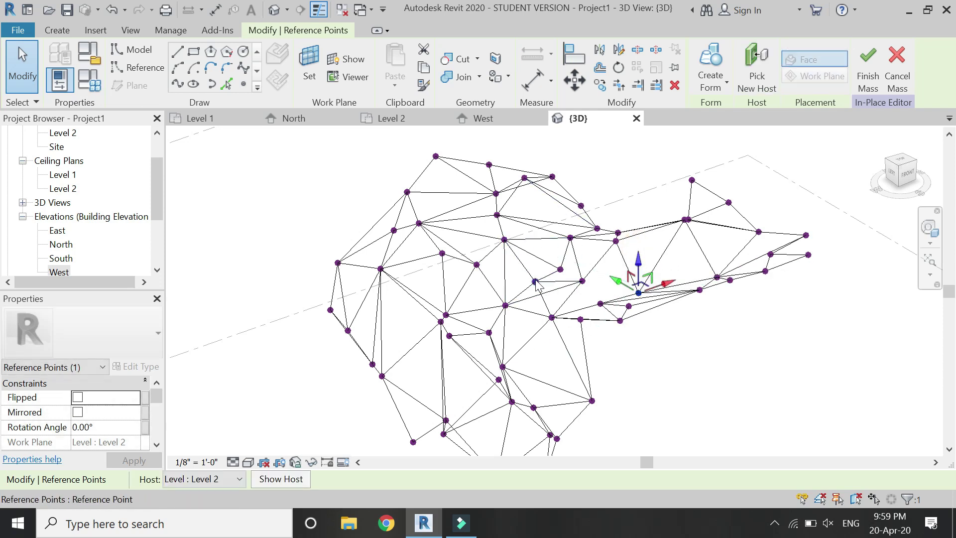
pyautogui.moveTo(537, 266); pyautogui.dragTo(537, 250)
pyautogui.click(687, 255)
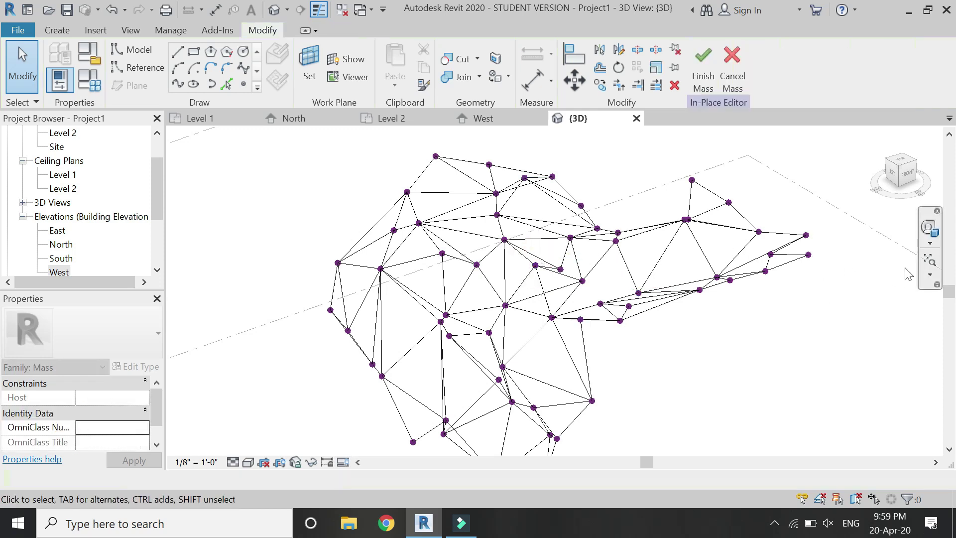
# - Raise the reference point at the bend between the two networks and lower one near the horizontal network's far end
pyautogui.click(929, 229)
pyautogui.moveTo(745, 230); pyautogui.dragTo(538, 279)
pyautogui.moveTo(577, 324); pyautogui.dragTo(508, 304)
pyautogui.moveTo(497, 255); pyautogui.dragTo(496, 225)
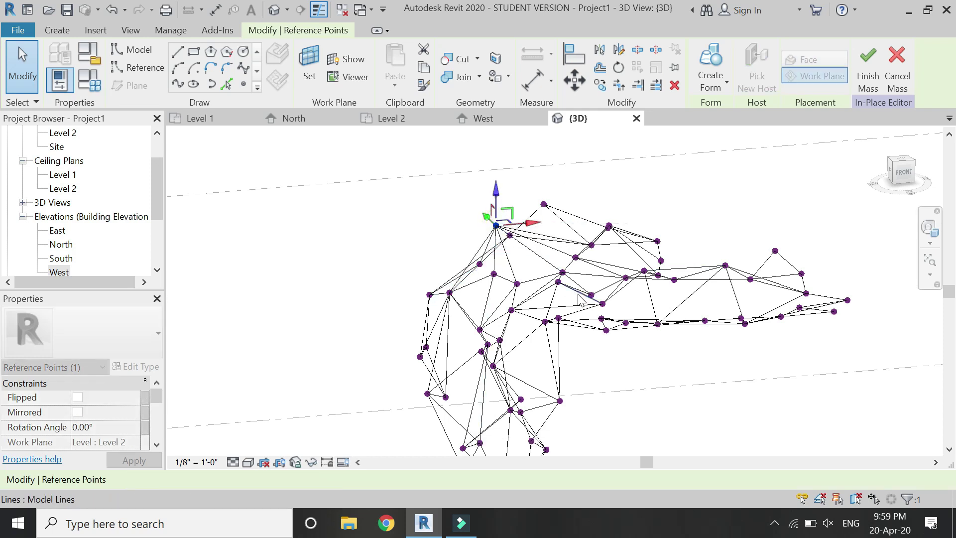
pyautogui.click(780, 317)
pyautogui.scroll(-2, 546, 210)
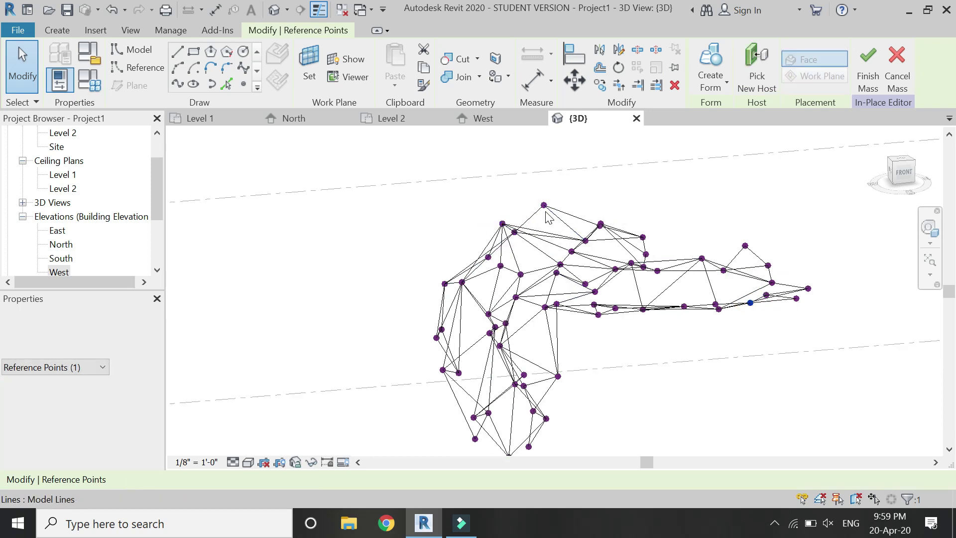
pyautogui.scroll(1, 684, 280)
pyautogui.moveTo(731, 262); pyautogui.dragTo(625, 307)
pyautogui.press('Escape')
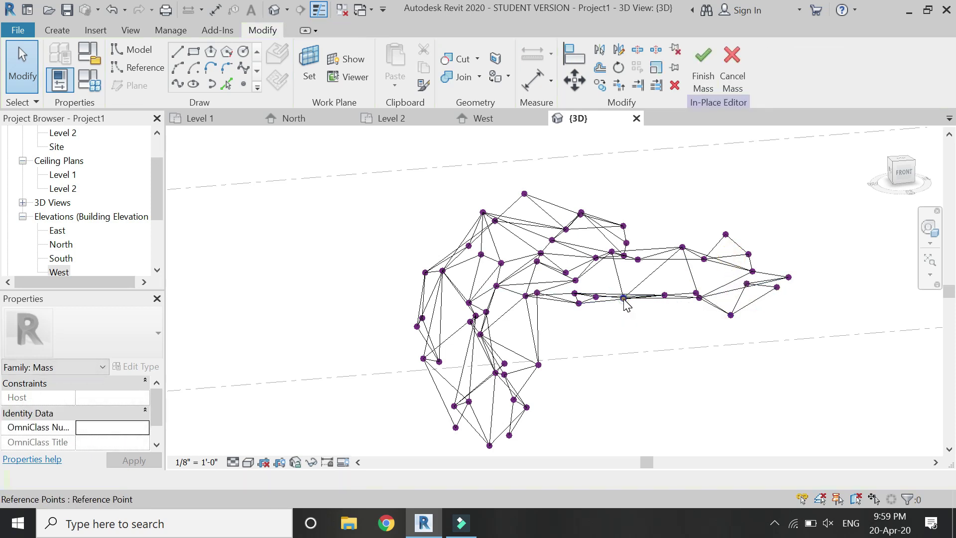
# - Lower a reference point midway along the horizontal network's front edge and raise one on each side of it
pyautogui.click(623, 298)
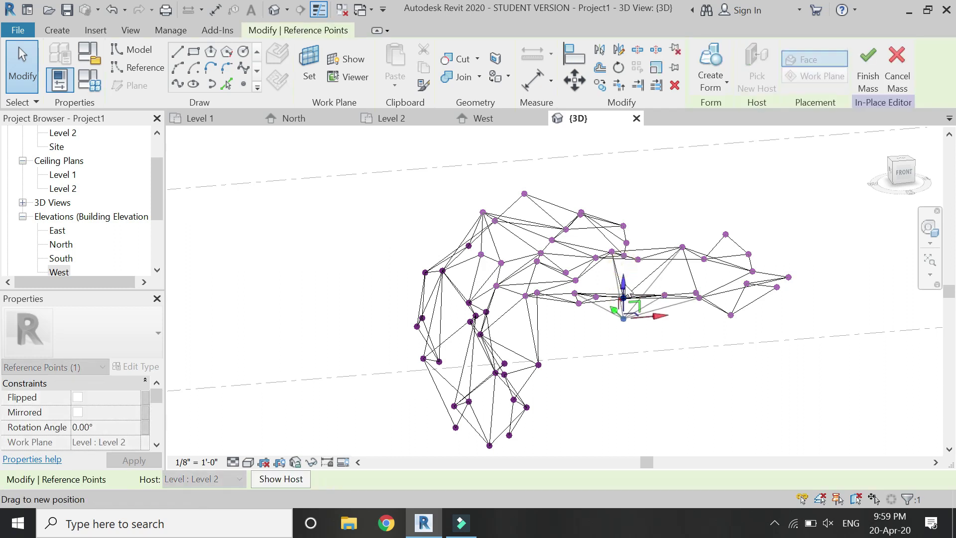
pyautogui.moveTo(583, 287); pyautogui.dragTo(579, 256)
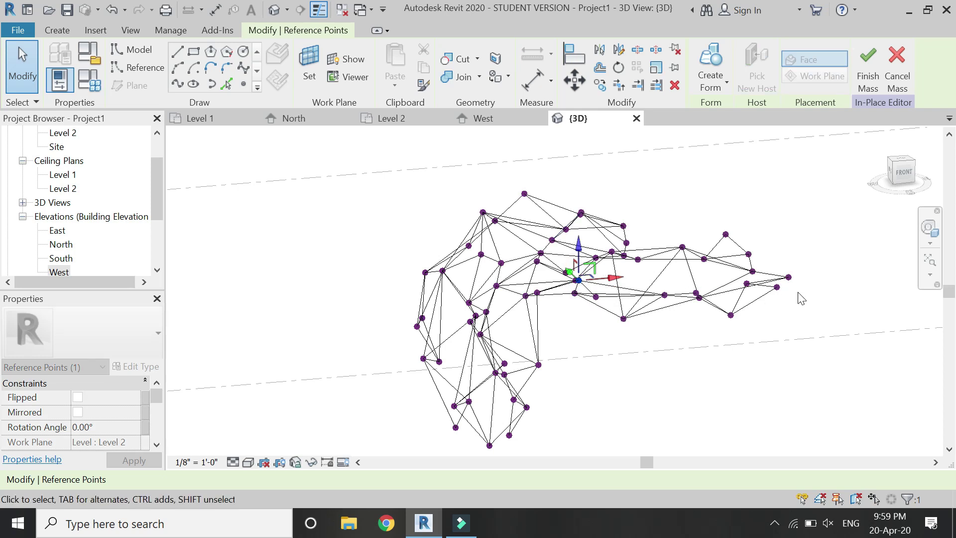
pyautogui.moveTo(783, 280); pyautogui.dragTo(783, 264)
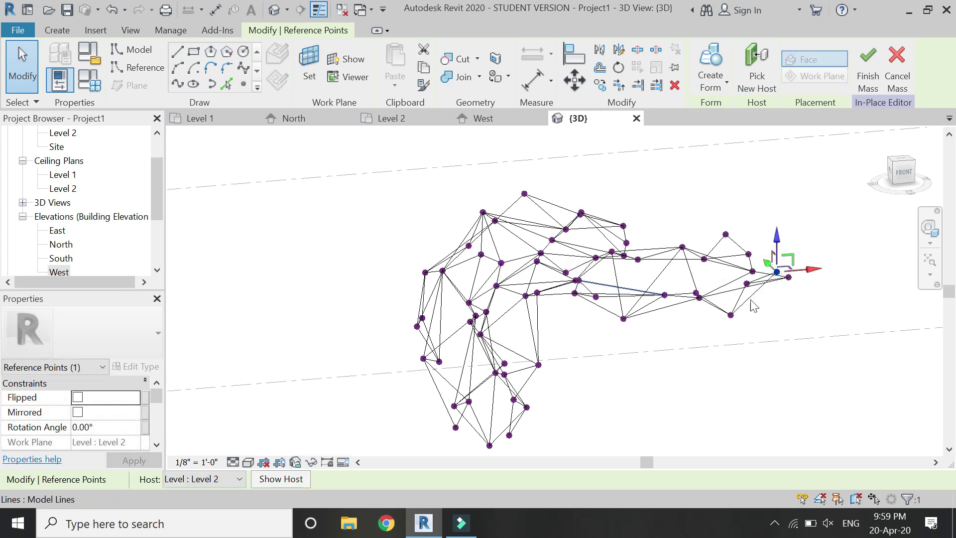
# - Raise an interior reference point at the middle of the horizontal network and lower its neighbour closer to the bend
pyautogui.click(926, 230)
pyautogui.moveTo(713, 226); pyautogui.dragTo(549, 273)
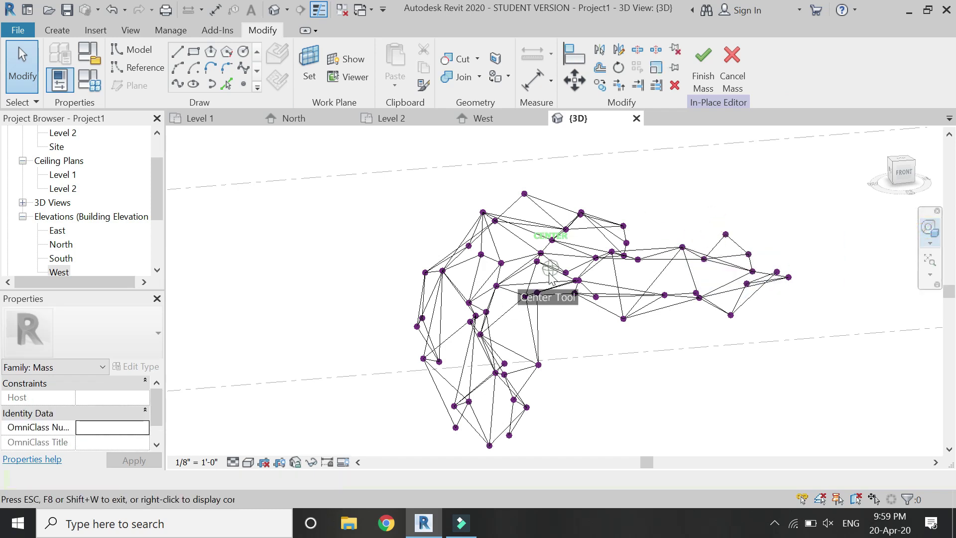
pyautogui.moveTo(541, 339); pyautogui.dragTo(658, 344)
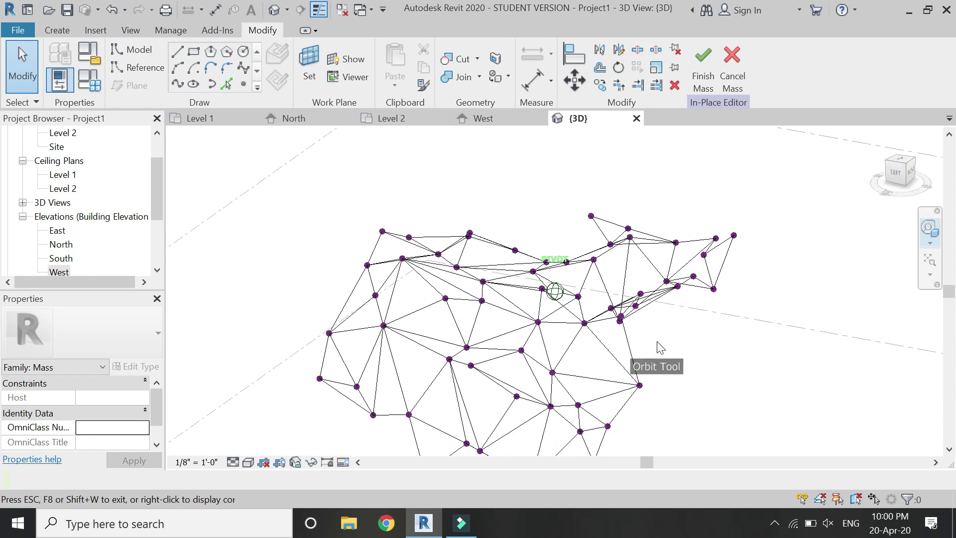
pyautogui.click(533, 271)
pyautogui.moveTo(538, 251); pyautogui.dragTo(537, 204)
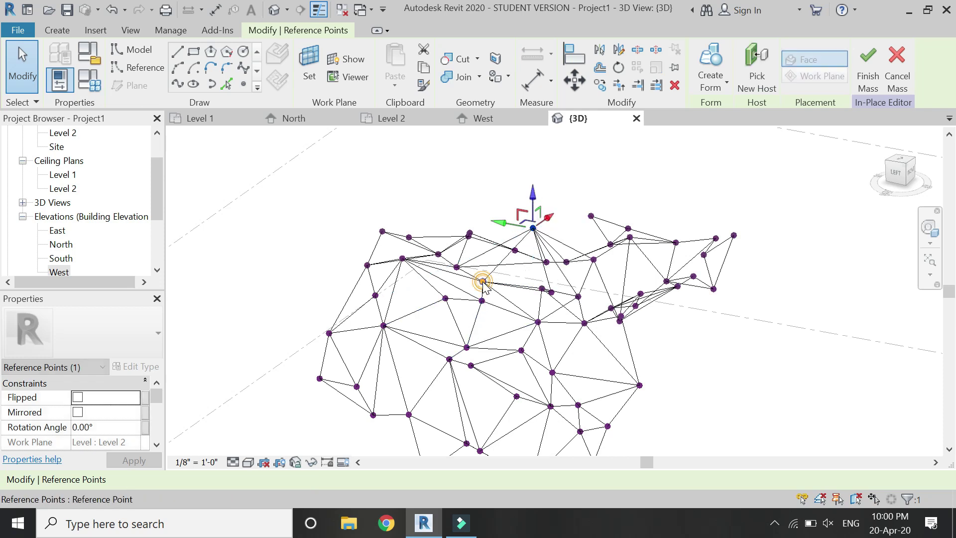
pyautogui.moveTo(492, 259); pyautogui.dragTo(488, 275)
pyautogui.press('Escape')
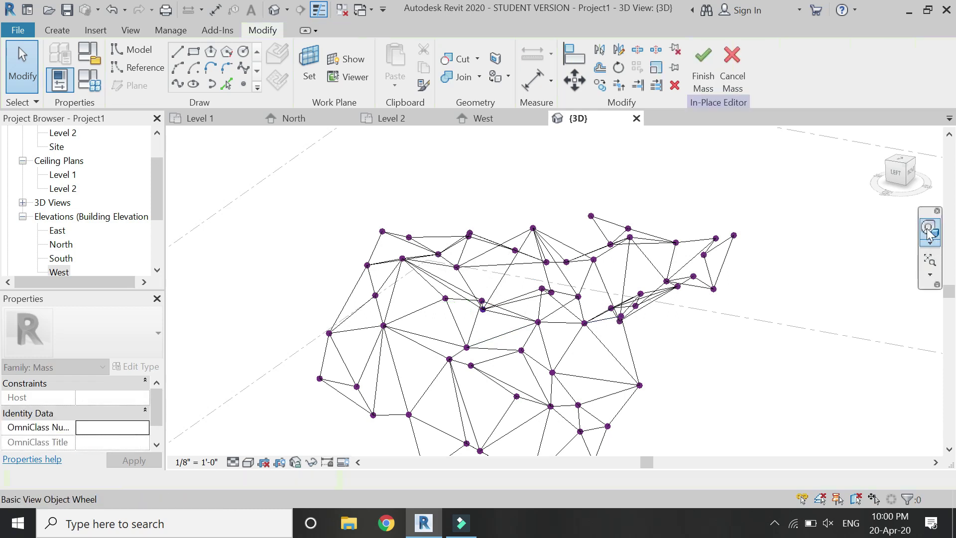
# - Examine the reshaped network from several angles in the 3D view, finishing with the top view
pyautogui.click(929, 228)
pyautogui.moveTo(668, 212); pyautogui.dragTo(514, 274)
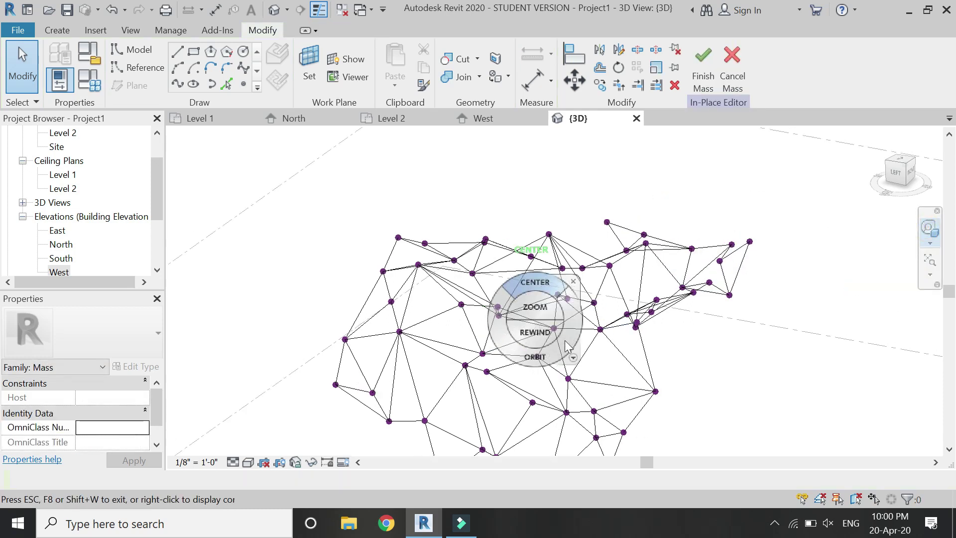
pyautogui.moveTo(571, 349); pyautogui.dragTo(654, 373)
pyautogui.scroll(-6, 654, 373)
pyautogui.scroll(3, 472, 319)
pyautogui.moveTo(521, 299); pyautogui.dragTo(486, 313)
pyautogui.moveTo(516, 366); pyautogui.dragTo(438, 398)
pyautogui.scroll(4, 545, 250)
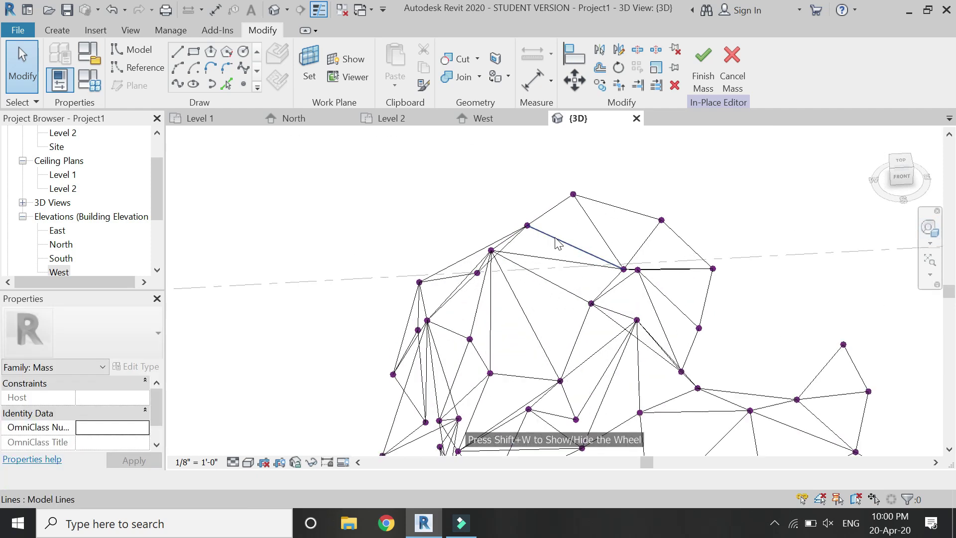
pyautogui.click(900, 164)
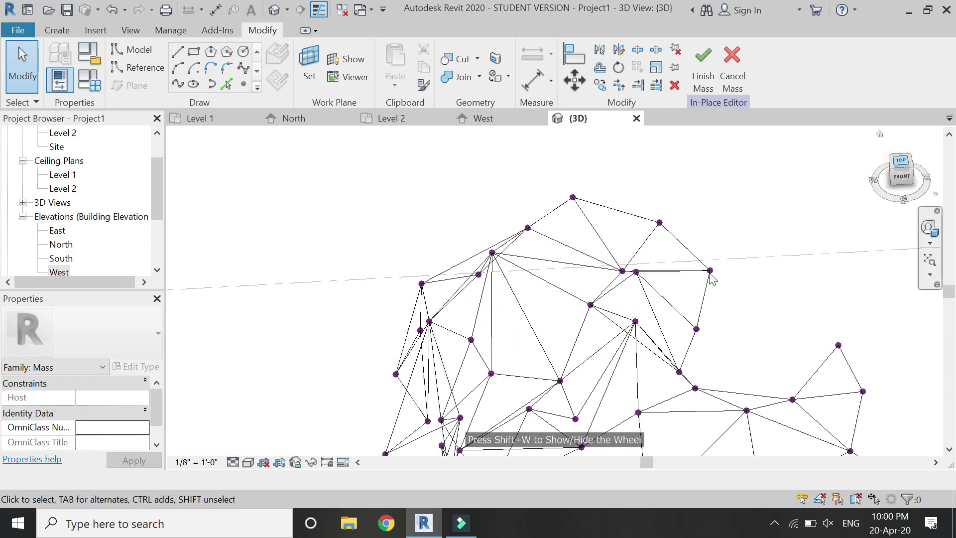
pyautogui.scroll(5, 541, 214)
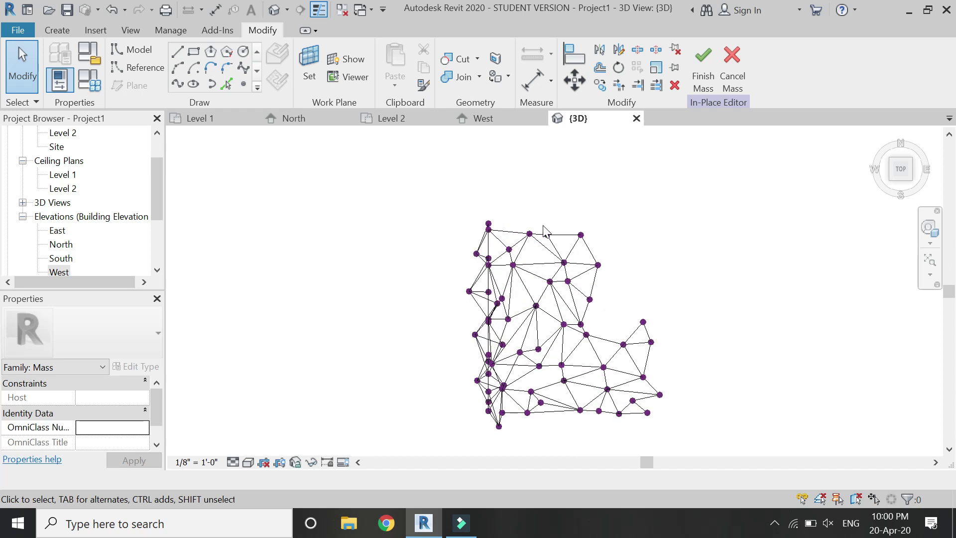
# - Create a form from the three model lines bounding the triangle at the network's north edge
pyautogui.click(583, 244)
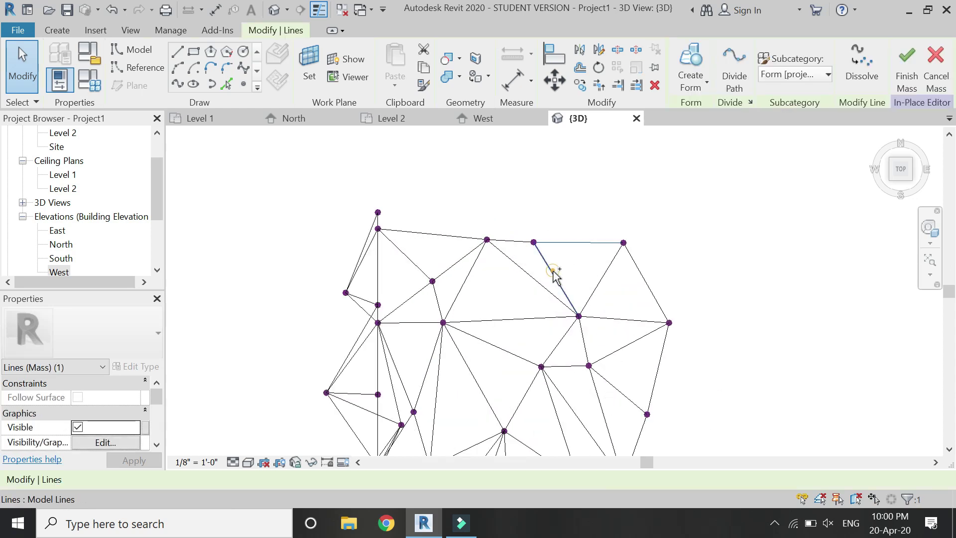
pyautogui.keyDown('ctrl'); pyautogui.click(599, 281); pyautogui.keyUp('ctrl')
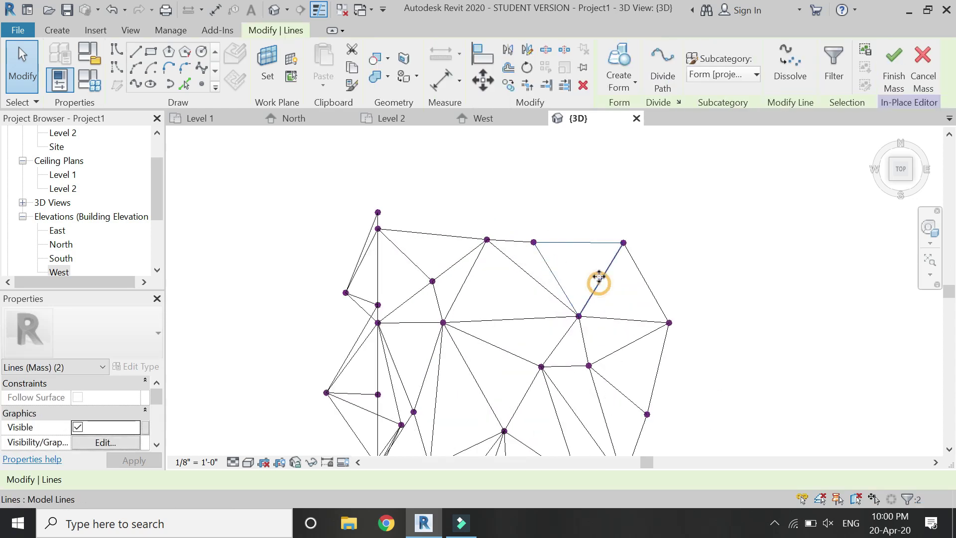
pyautogui.click(621, 67)
pyautogui.click(583, 342)
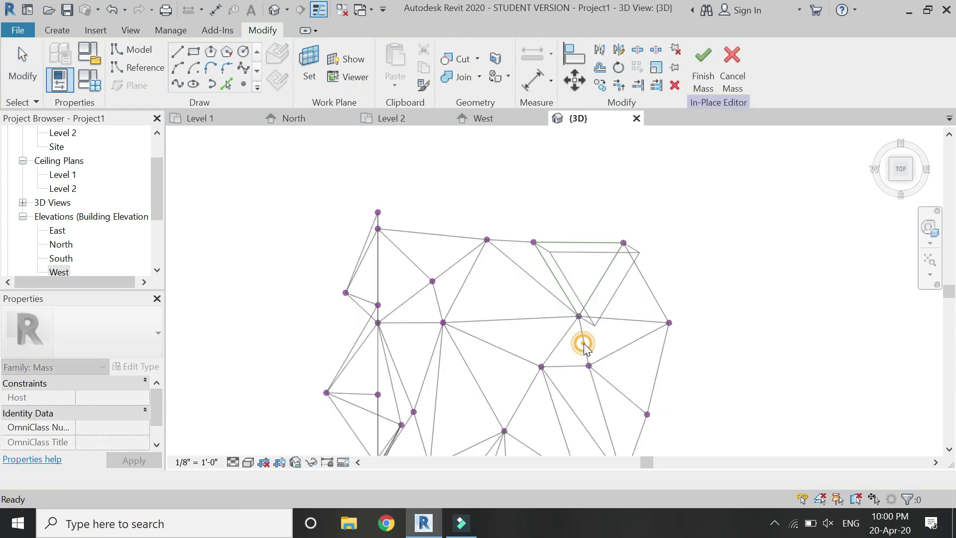
# - Set the triangular form's positive offset to 0' 6" and inspect its thickness at the corner
pyautogui.click(114, 399)
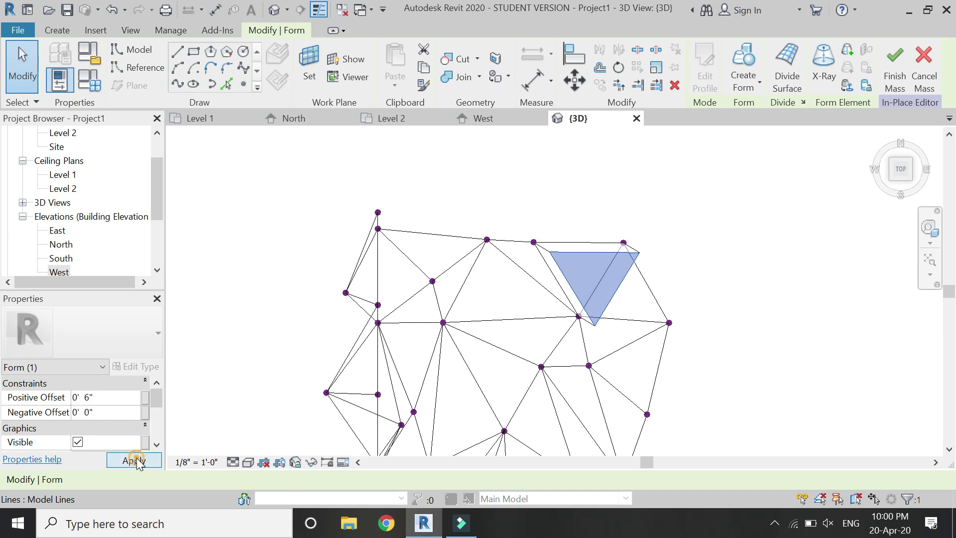
pyautogui.click(134, 460)
pyautogui.click(521, 207)
pyautogui.scroll(6, 542, 241)
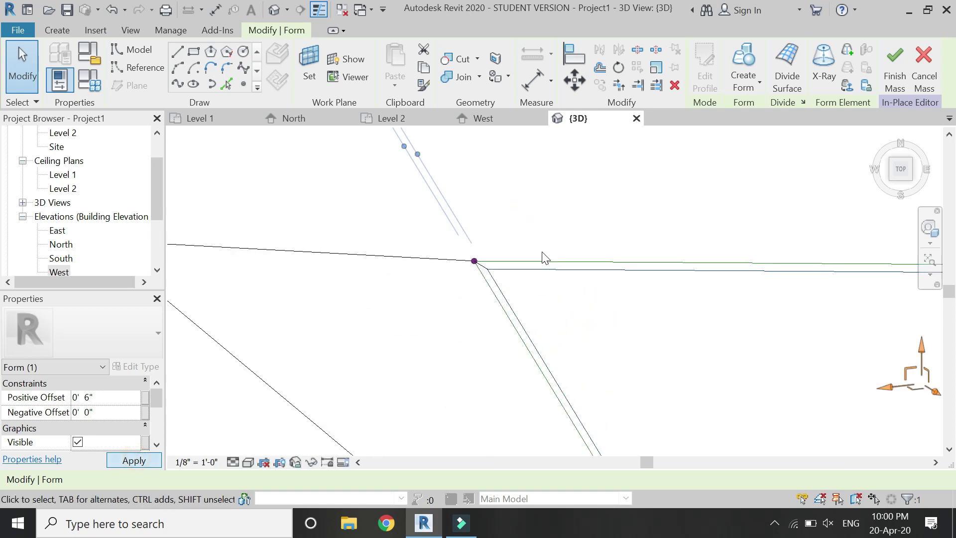
pyautogui.scroll(-3, 500, 242)
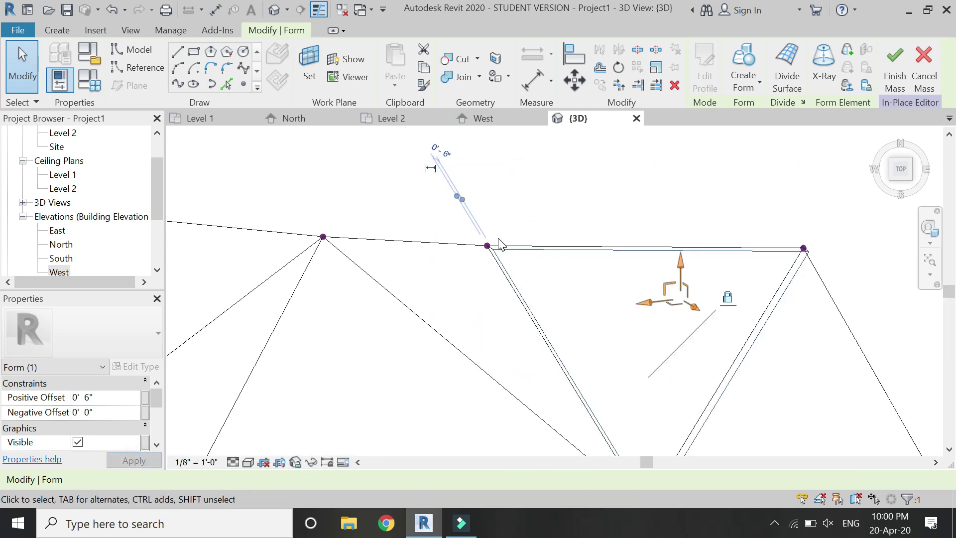
# - Undo the offset and the triangular form, and create a form again from the same three model lines
pyautogui.press('Escape')
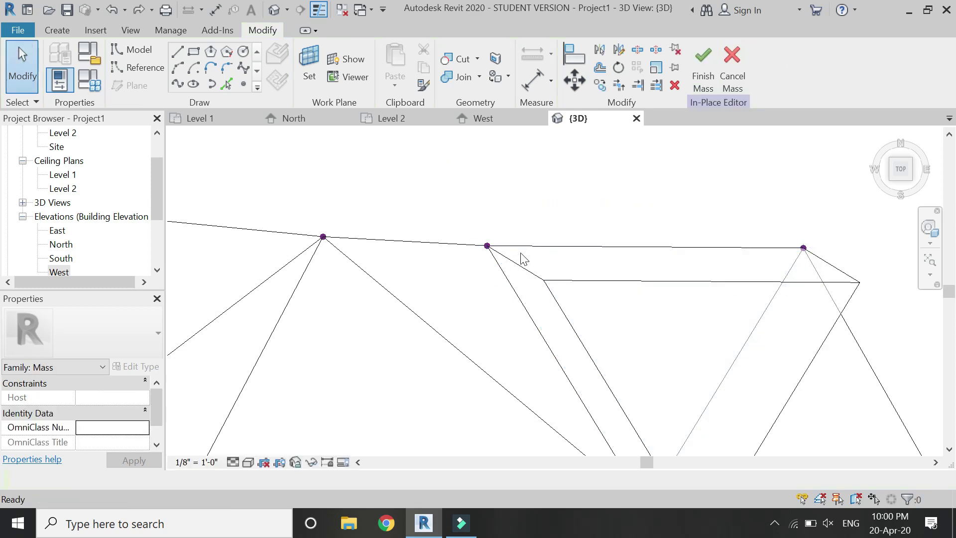
pyautogui.scroll(-4, 532, 259)
pyautogui.click(552, 259)
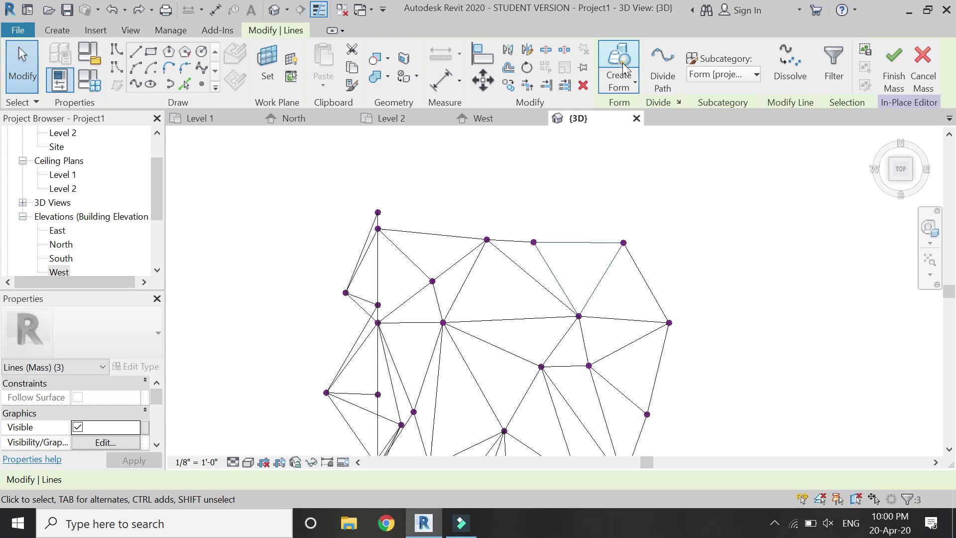
pyautogui.press('c')
pyautogui.press('f')
pyautogui.click(616, 348)
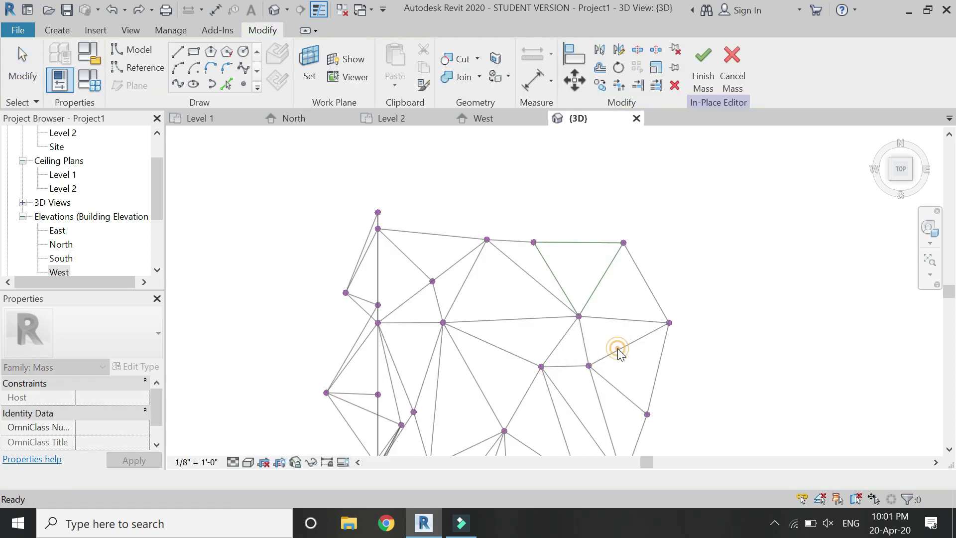
# - Switch the view to the Realistic visual style and create a form from the triangle adjoining the first form's east edge
pyautogui.click(248, 462)
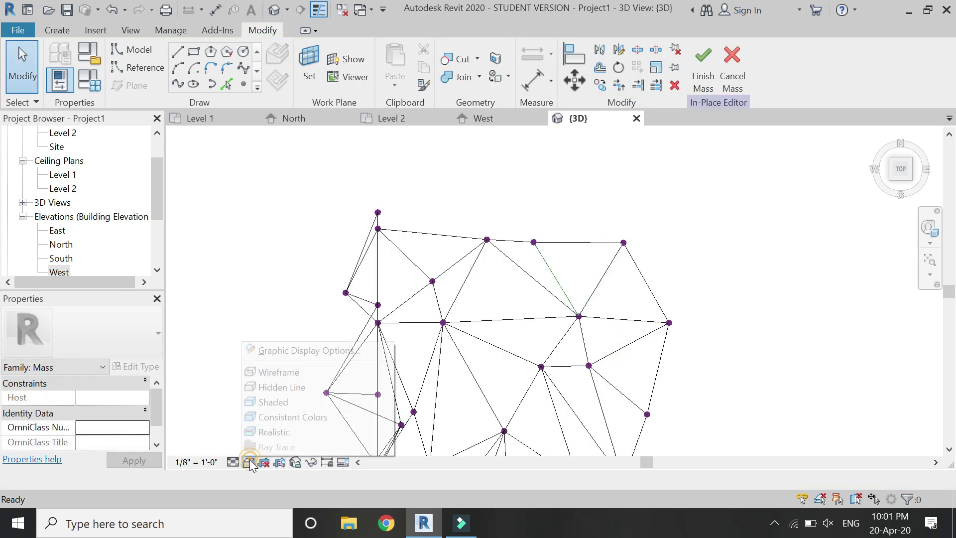
pyautogui.click(258, 433)
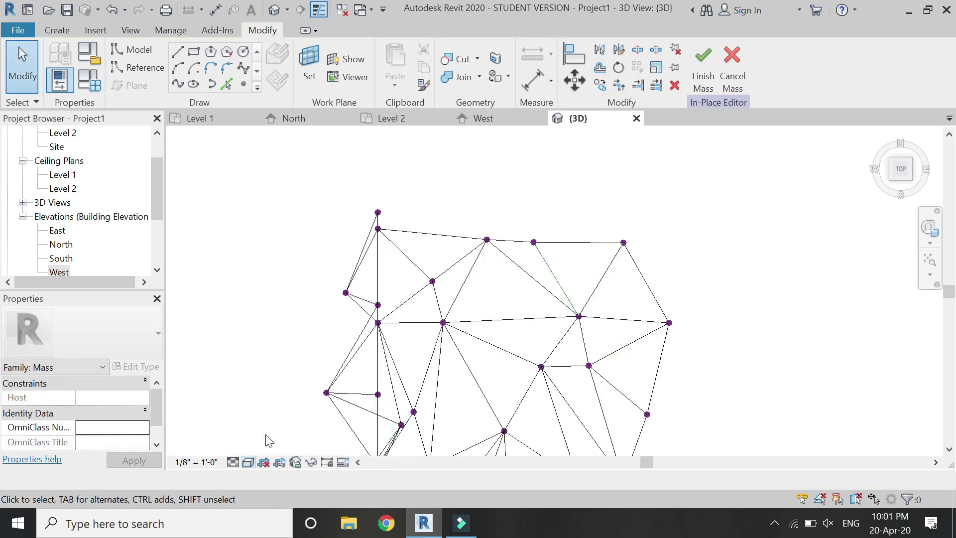
pyautogui.click(619, 269)
pyautogui.keyDown('ctrl'); pyautogui.click(630, 321); pyautogui.keyUp('ctrl')
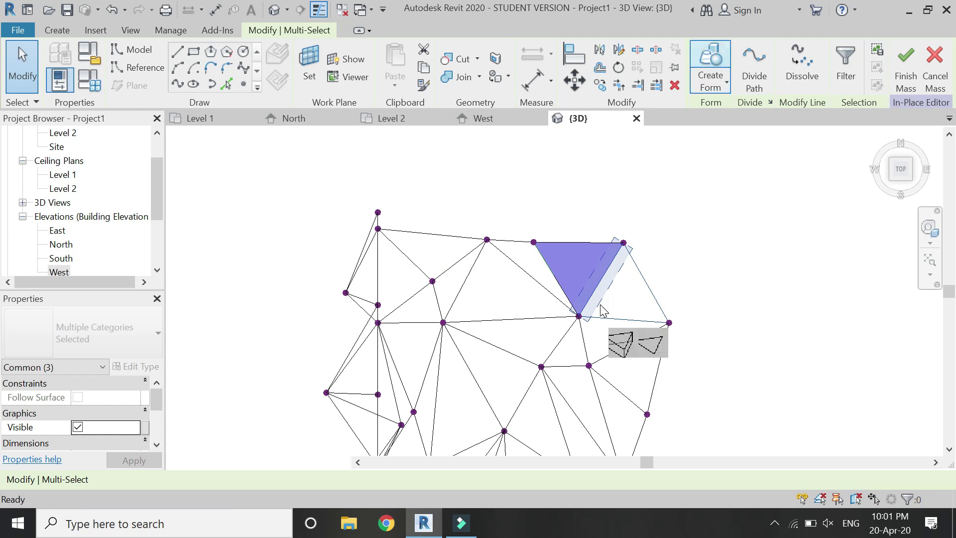
pyautogui.press('c')
pyautogui.press('f')
pyautogui.click(640, 345)
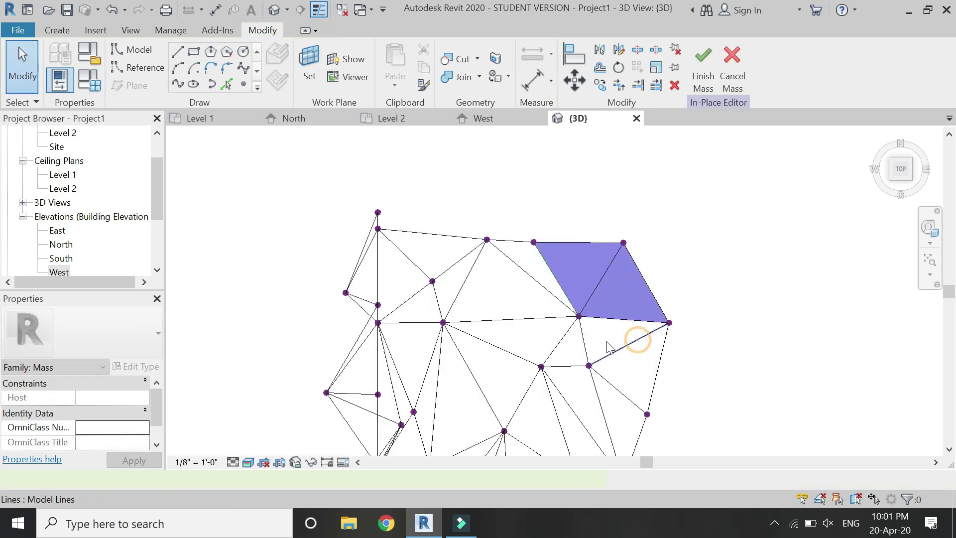
# - Create a form from the triangle directly south of the second form, using its shared edge and two model lines
pyautogui.click(584, 341)
pyautogui.keyDown('ctrl'); pyautogui.click(611, 324); pyautogui.keyUp('ctrl')
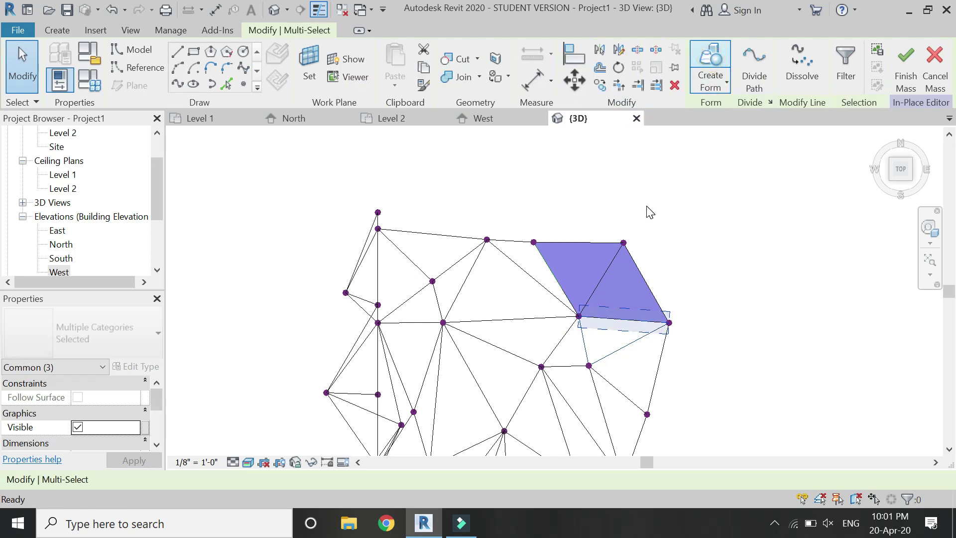
pyautogui.press('c')
pyautogui.press('f')
pyautogui.click(671, 389)
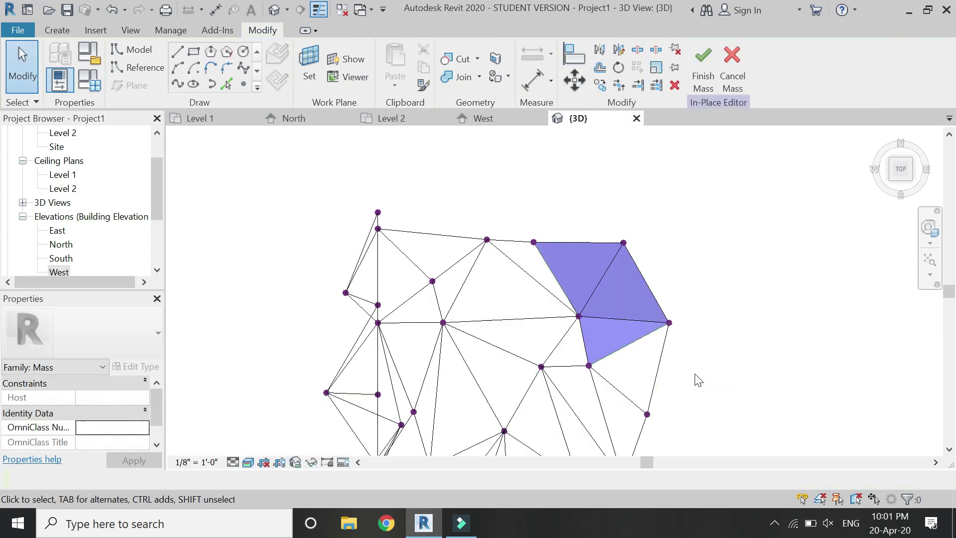
# - Create a form from the next triangle to the southeast, bounded by the third form's edge and the network's outer line
pyautogui.click(659, 368)
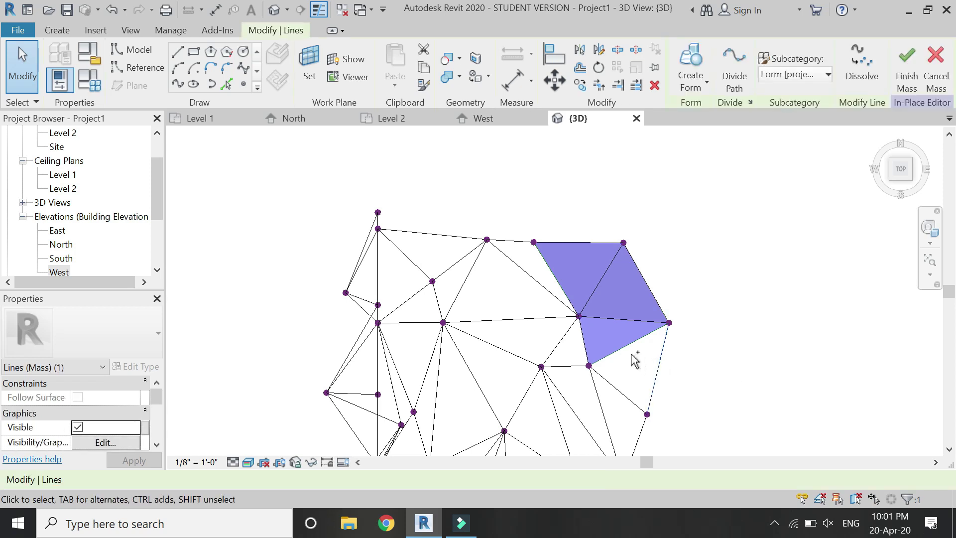
pyautogui.keyDown('ctrl'); pyautogui.click(622, 391); pyautogui.keyUp('ctrl')
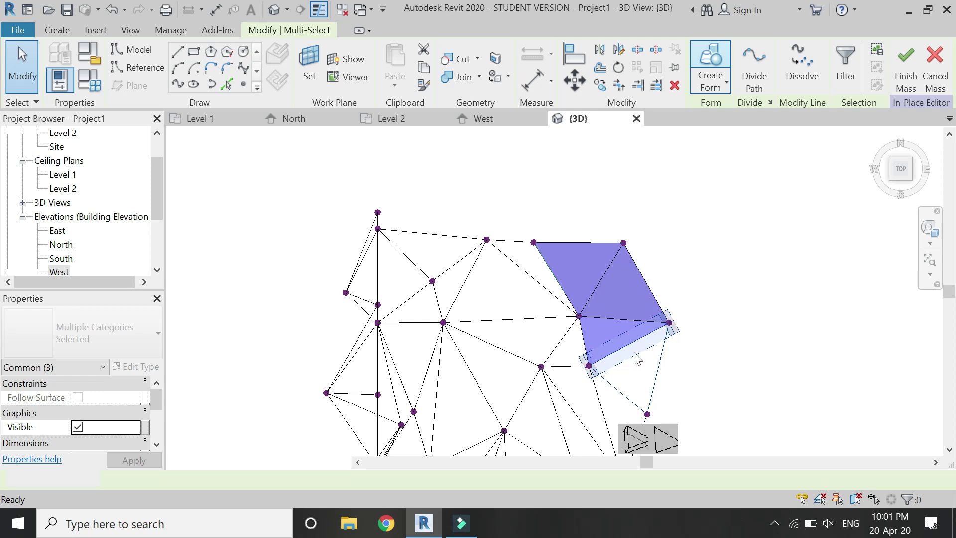
pyautogui.click(667, 434)
pyautogui.click(732, 357)
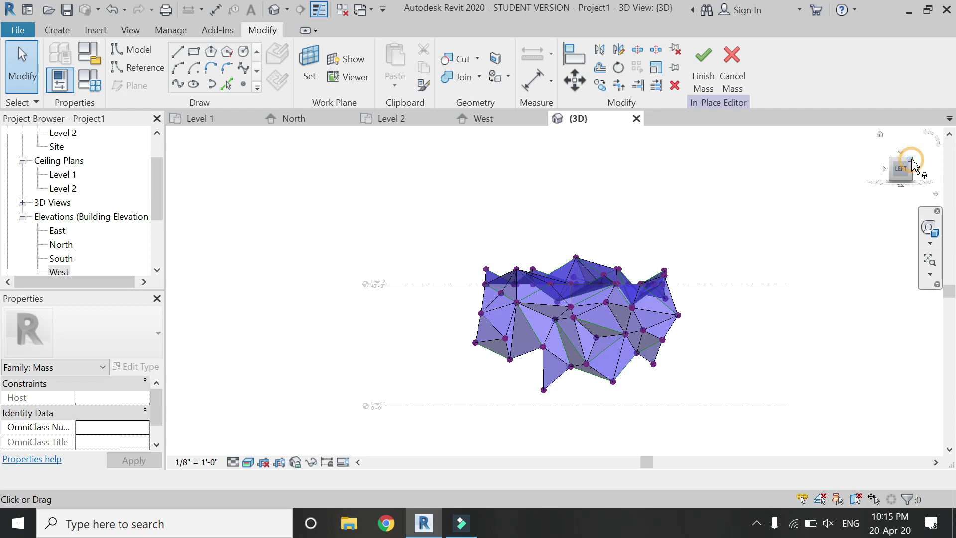
# - Raise the reference point at the mass's inner bend slightly, working from an orbited three-dimensional view
pyautogui.click(911, 164)
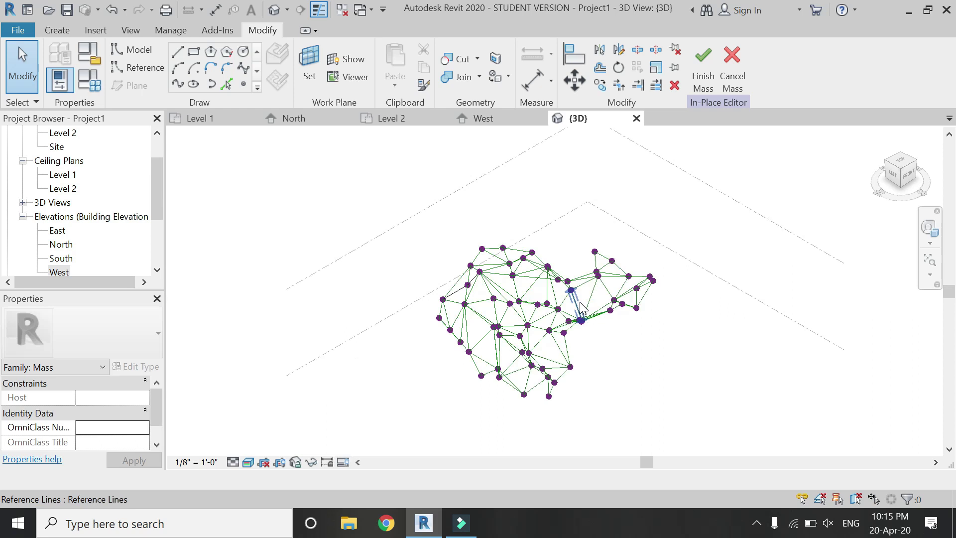
pyautogui.scroll(2, 565, 292)
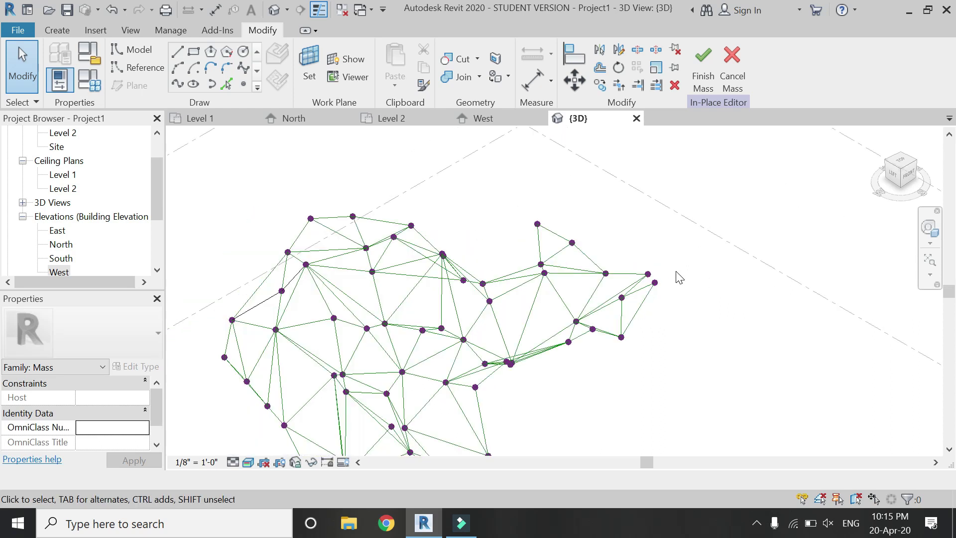
pyautogui.click(929, 228)
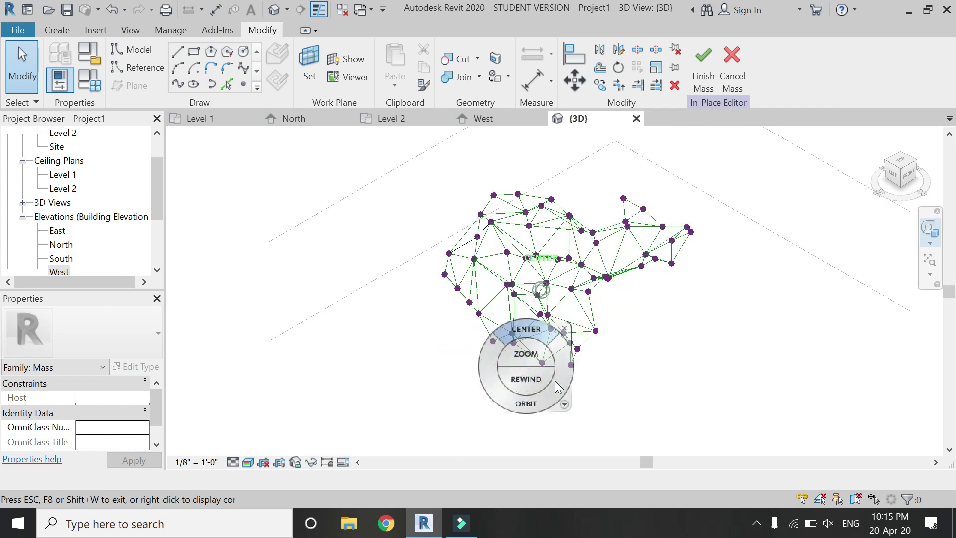
pyautogui.moveTo(560, 382); pyautogui.dragTo(516, 364)
pyautogui.click(605, 291)
pyautogui.scroll(2, 641, 266)
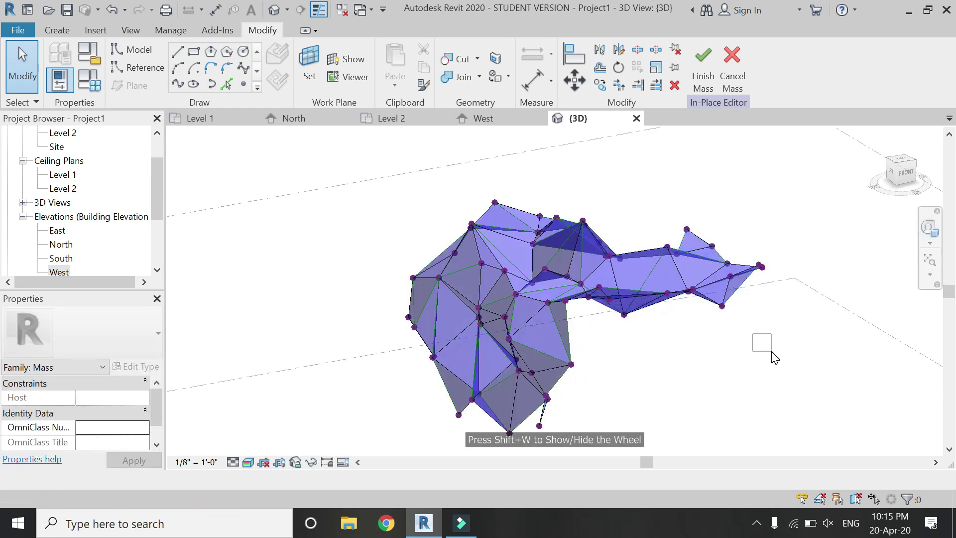
pyautogui.click(547, 265)
pyautogui.moveTo(544, 242); pyautogui.dragTo(543, 232)
pyautogui.moveTo(576, 269); pyautogui.dragTo(577, 272)
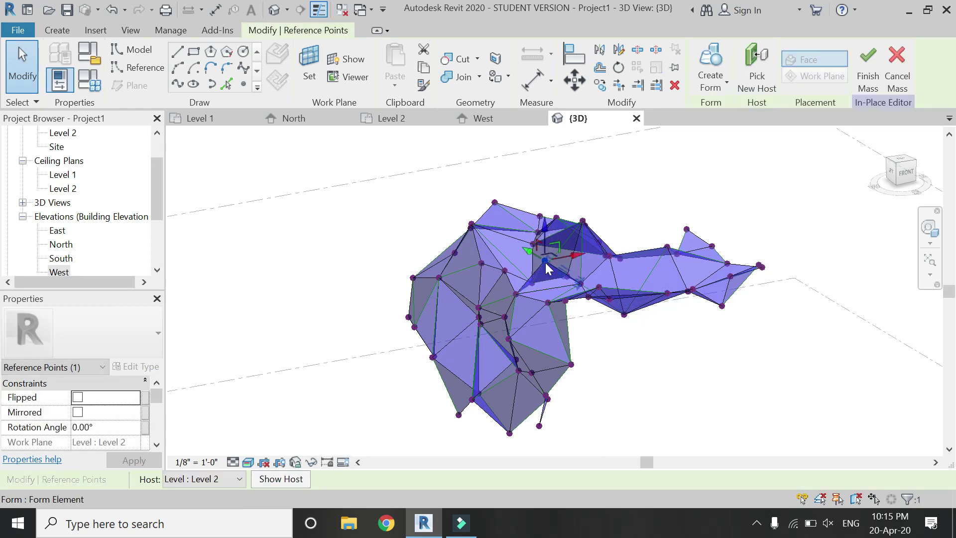
pyautogui.click(676, 384)
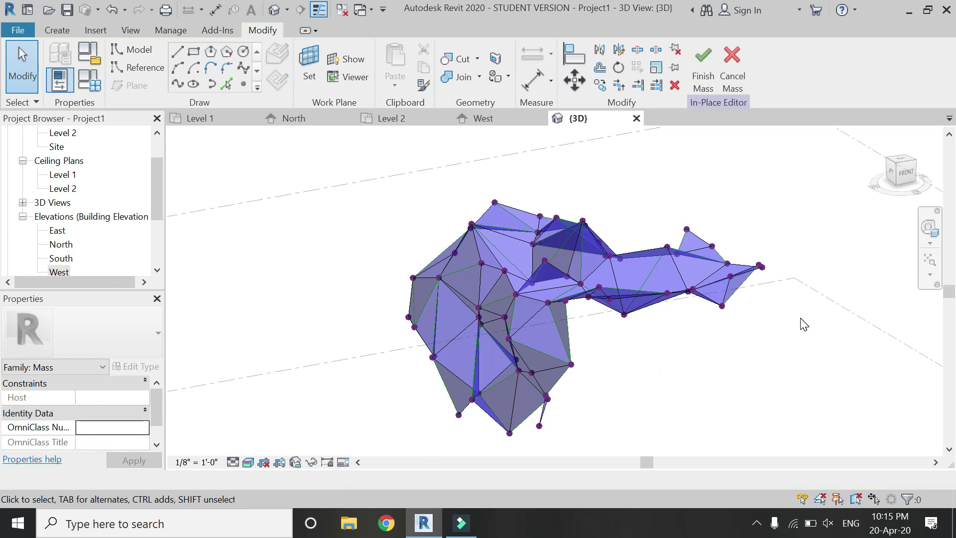
# - Shift the reference point on the main body's upper west shoulder slightly outward along its red axis, and dismiss the warning
pyautogui.click(438, 278)
pyautogui.moveTo(470, 275); pyautogui.dragTo(458, 274)
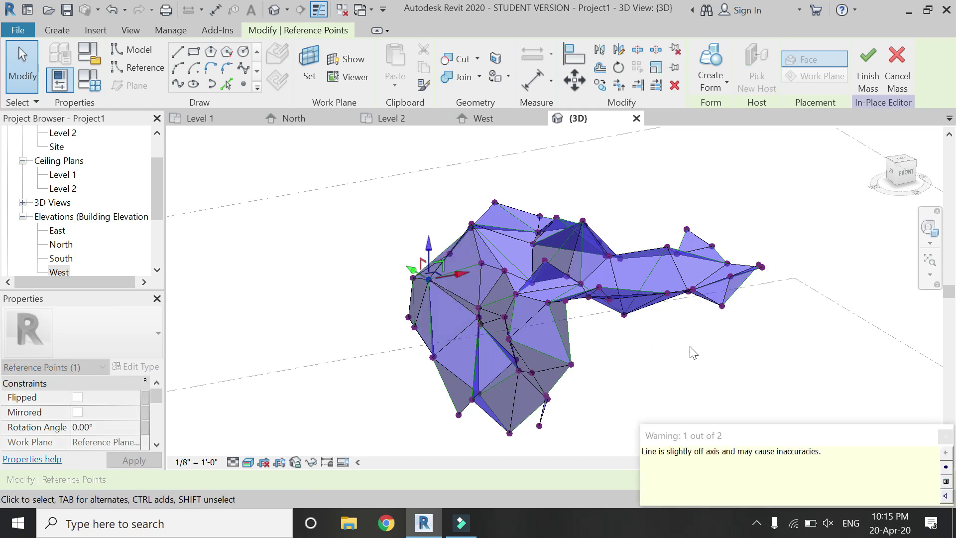
pyautogui.click(946, 438)
pyautogui.click(747, 386)
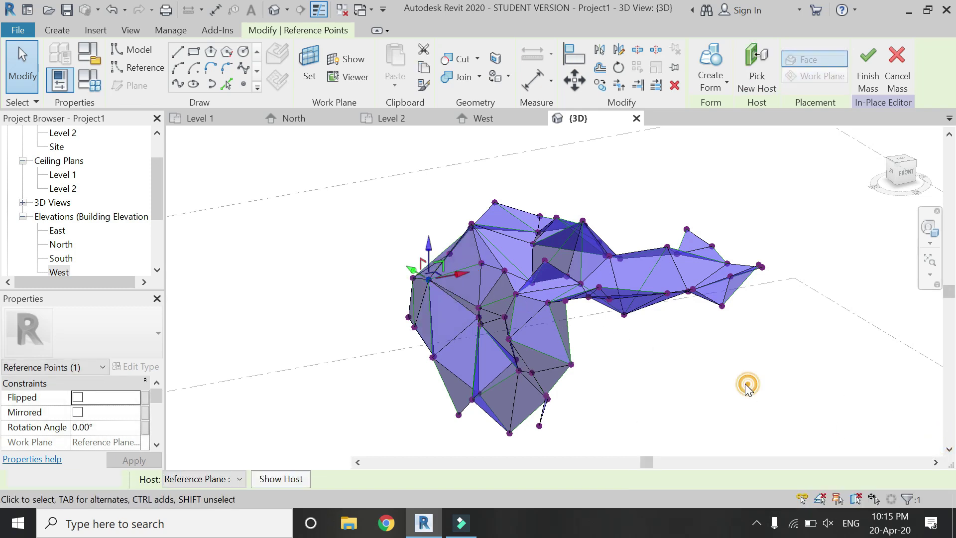
# - Select the whole mass, narrow its properties to the forms, and associate their material with a new family type parameter named panels
pyautogui.scroll(-3, 494, 343)
pyautogui.moveTo(733, 439); pyautogui.dragTo(344, 218)
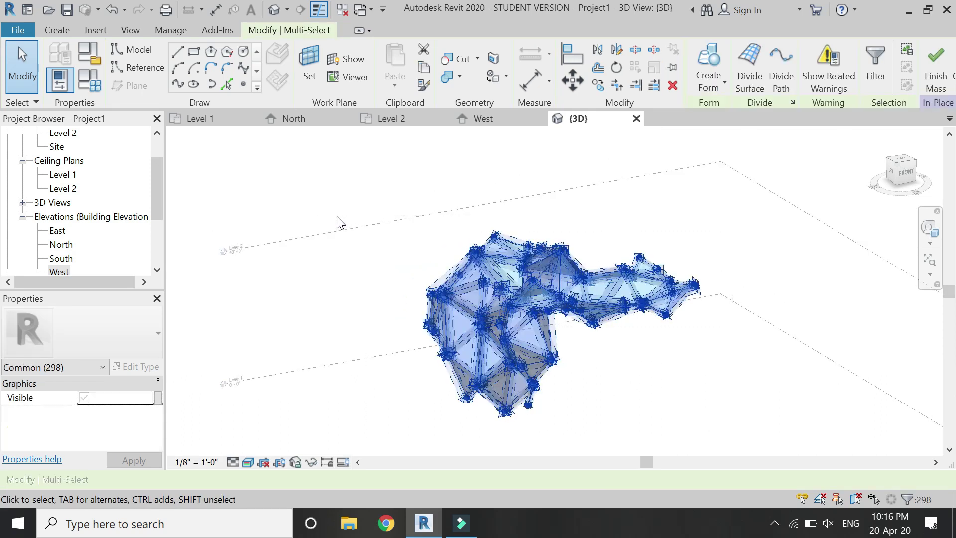
pyautogui.click(99, 367)
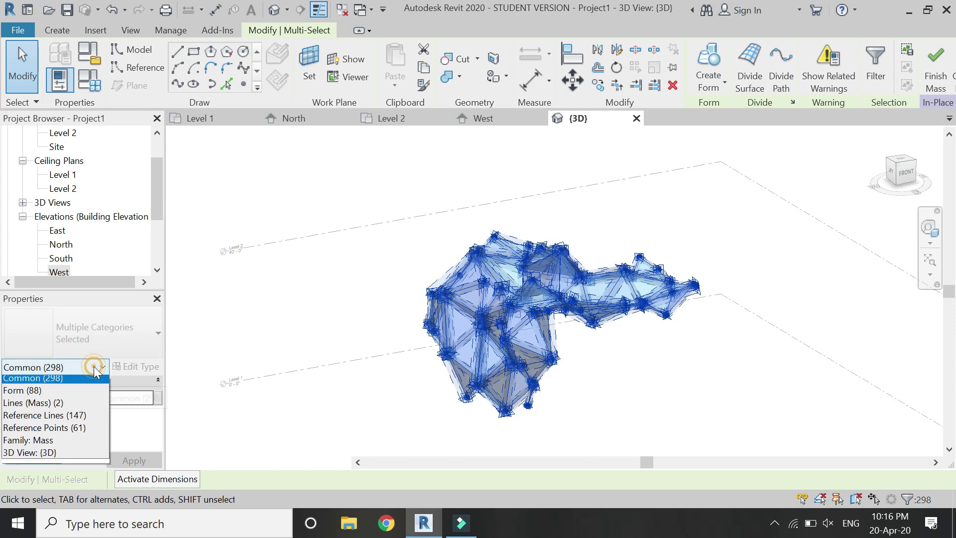
pyautogui.click(79, 394)
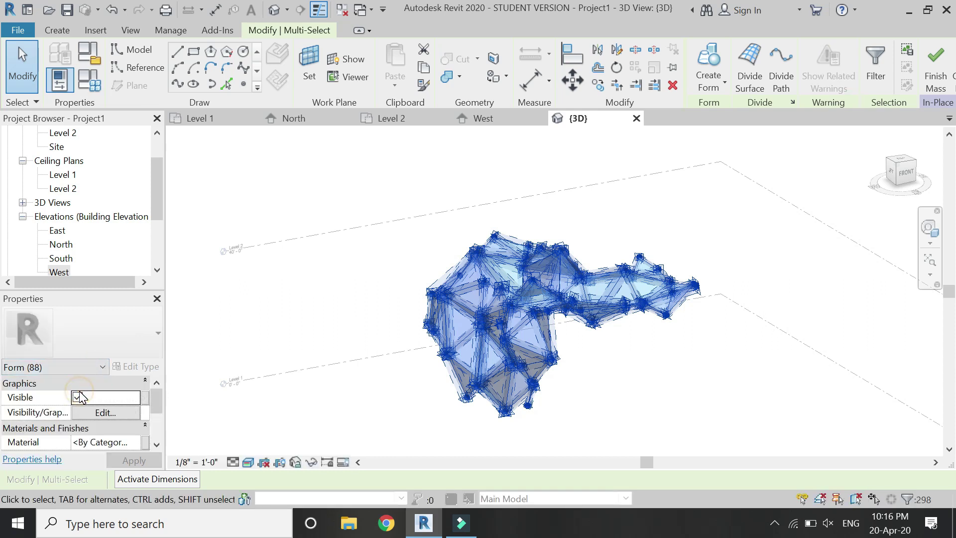
pyautogui.click(147, 443)
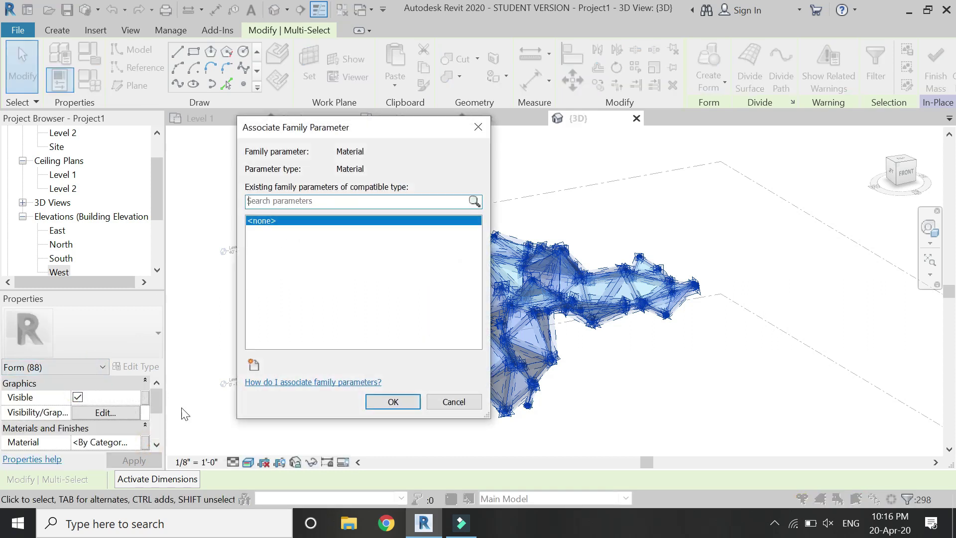
pyautogui.click(255, 366)
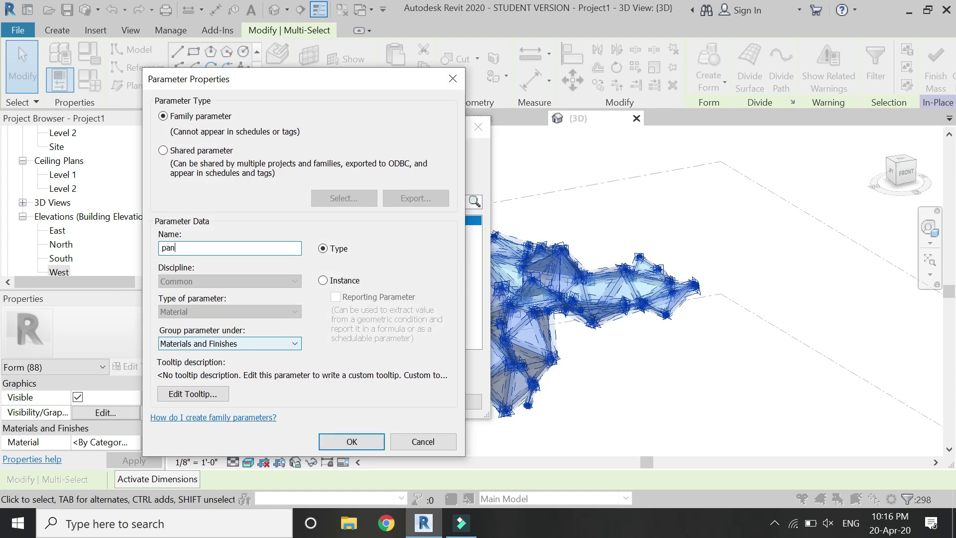
pyautogui.click(366, 442)
pyautogui.click(383, 402)
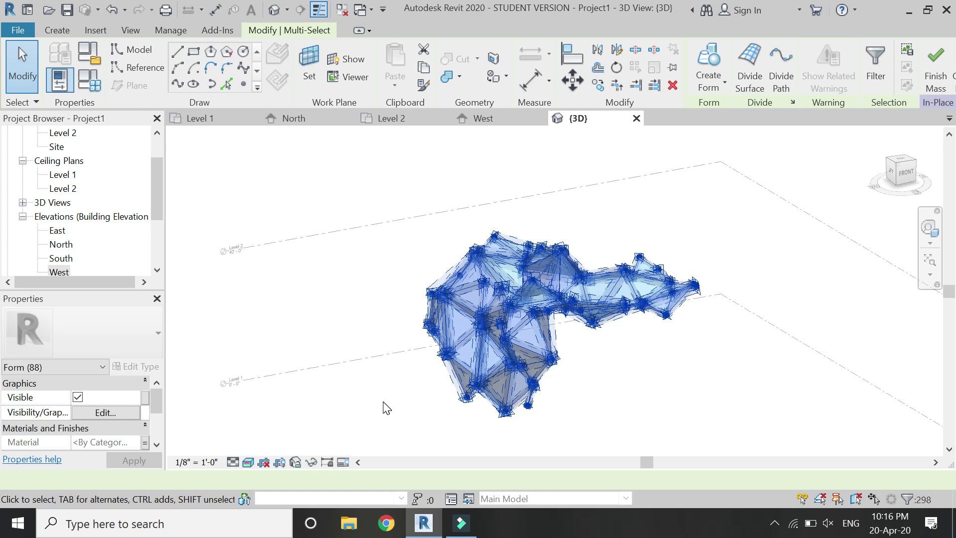
pyautogui.click(384, 405)
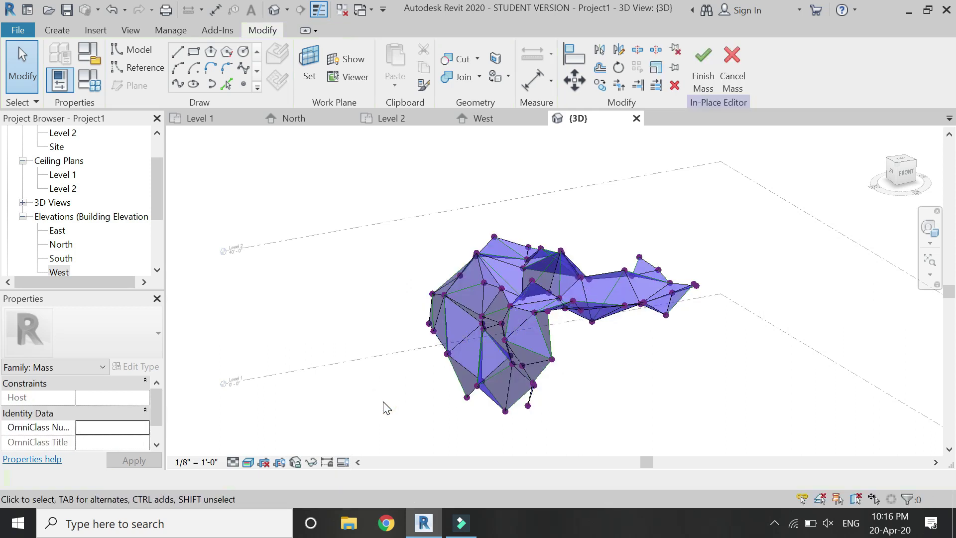
# - Search the materials for metal and assign Copper to the panels parameter in the family types
pyautogui.click(89, 80)
pyautogui.click(310, 190)
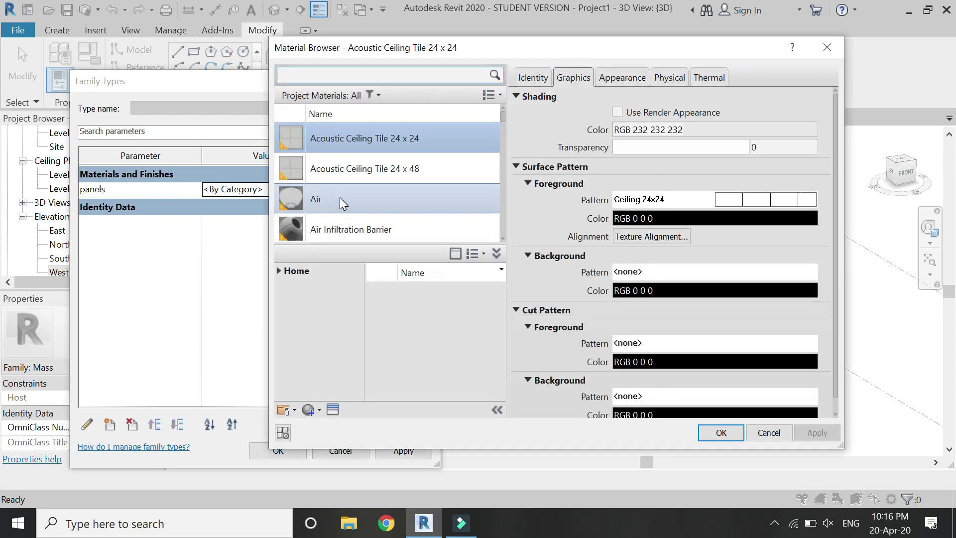
pyautogui.click(363, 76)
pyautogui.write('metal')
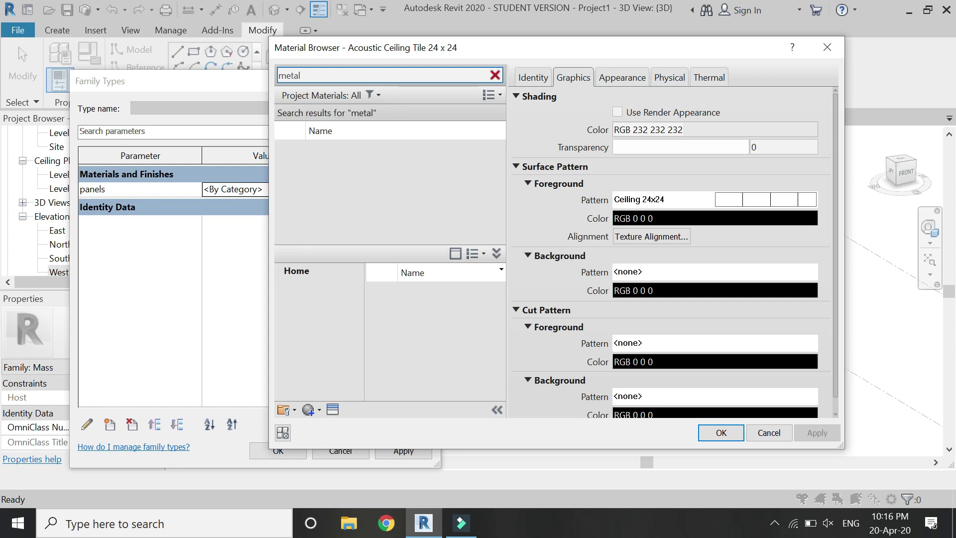
pyautogui.click(414, 192)
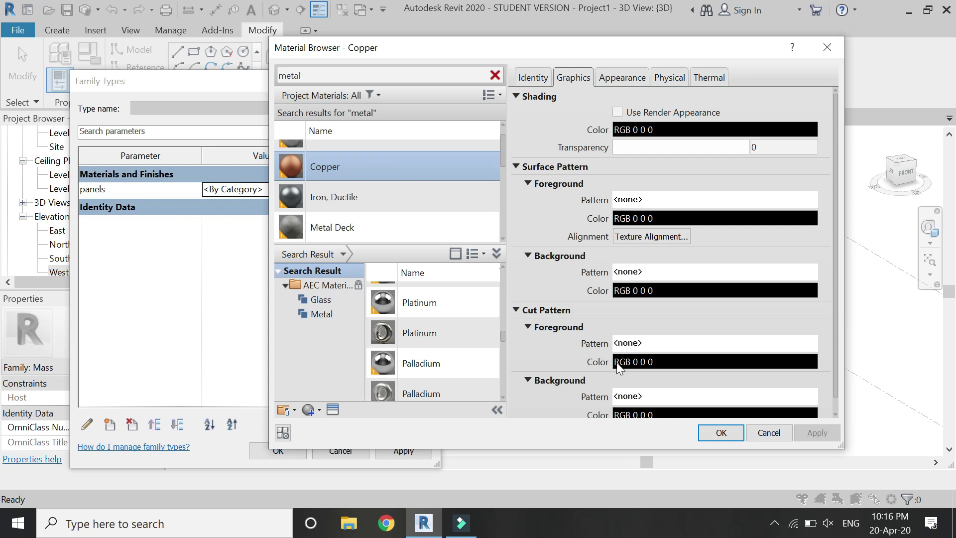
pyautogui.click(722, 434)
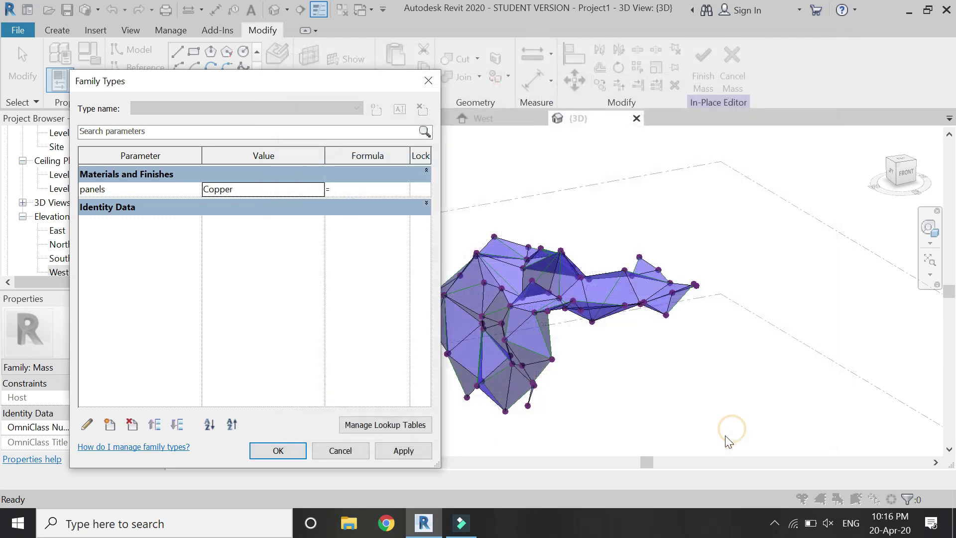
pyautogui.click(267, 451)
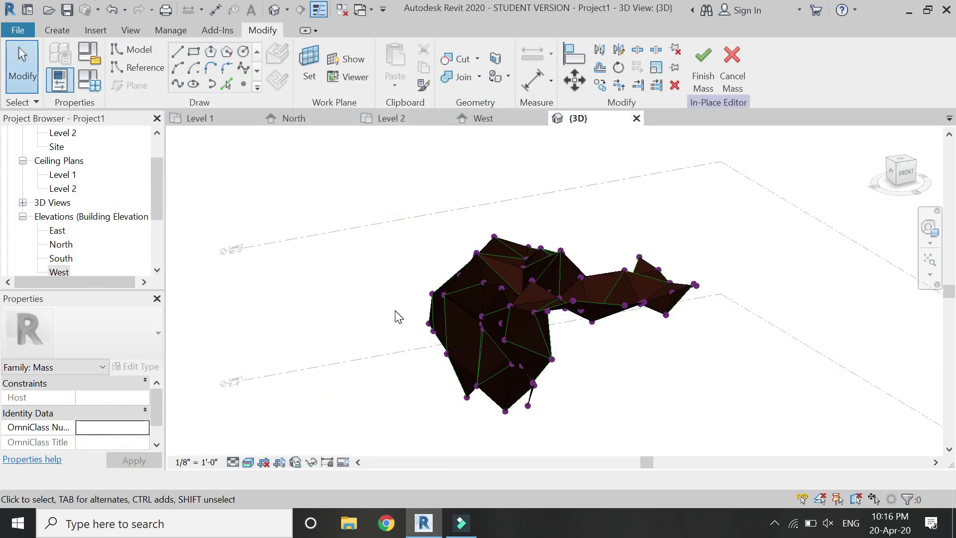
# - Finish the in-place mass and dismiss the mesh geometry warning
pyautogui.click(709, 83)
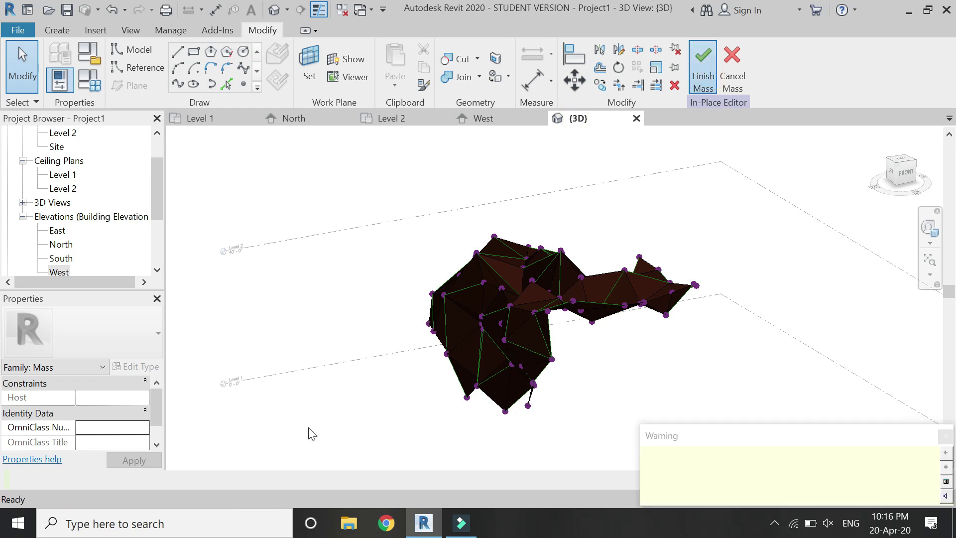
pyautogui.click(945, 438)
# - Set the 3D view's visual style to Hidden Line and switch to the Level 2 view
pyautogui.click(248, 463)
pyautogui.click(286, 386)
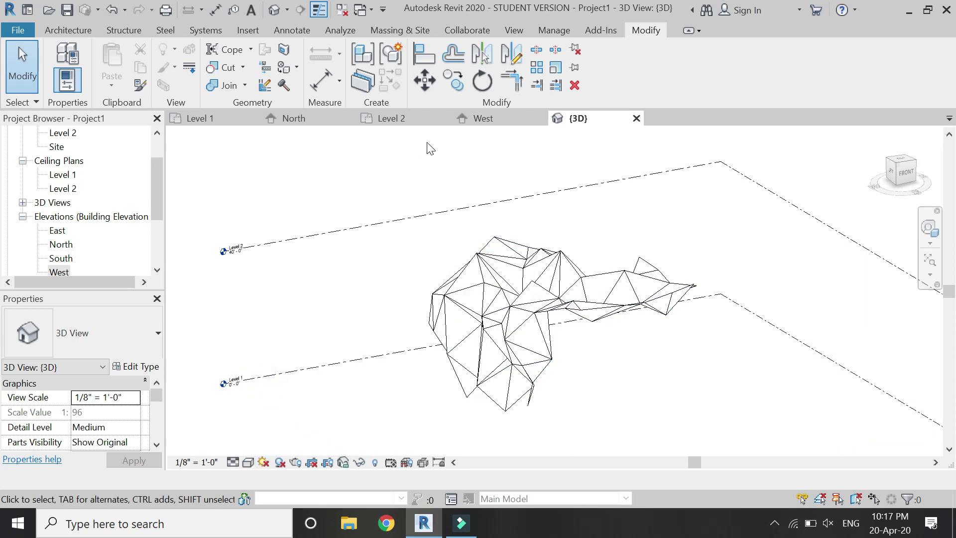
pyautogui.click(410, 121)
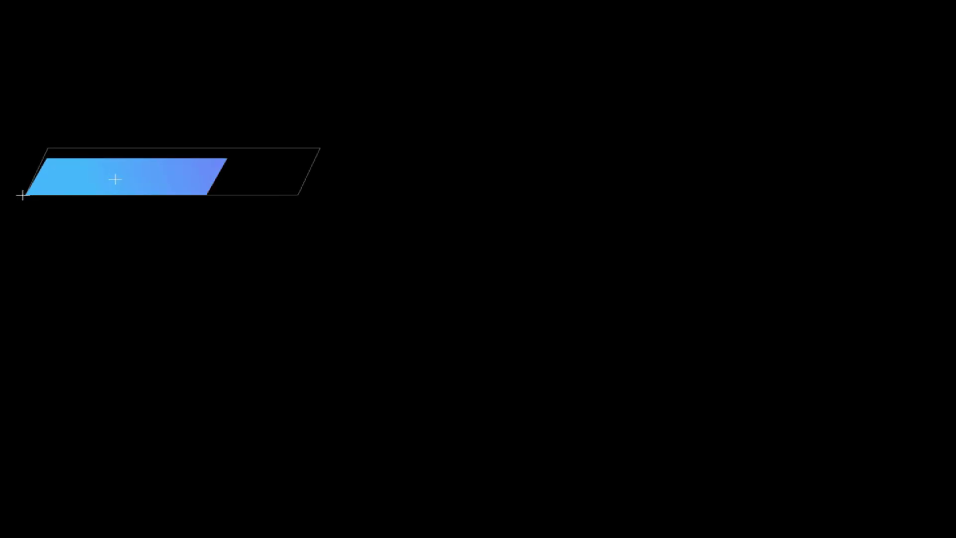